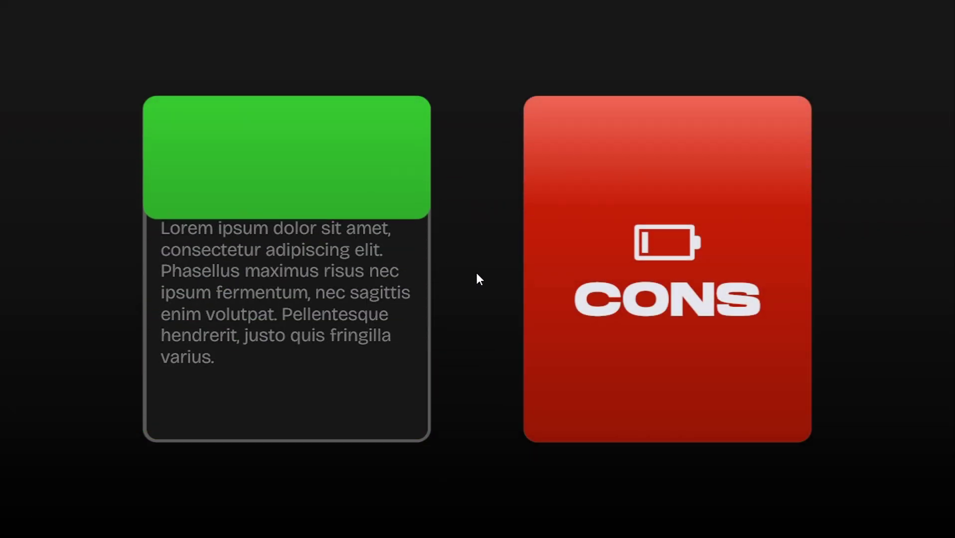
Advance the slideshow demo to reveal the CONS card's text
left_click(596, 269)
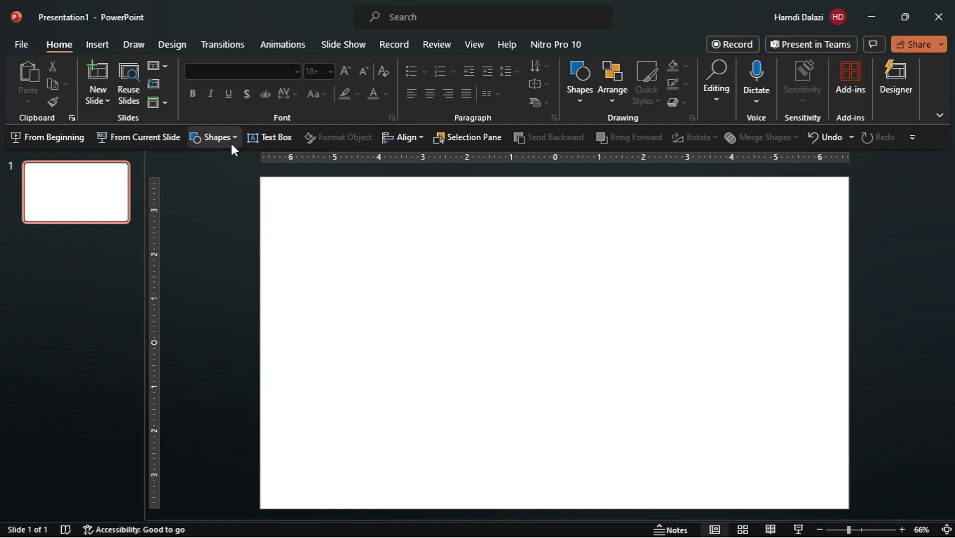
Draw a plain rectangle covering the entire slide
left_click(221, 138)
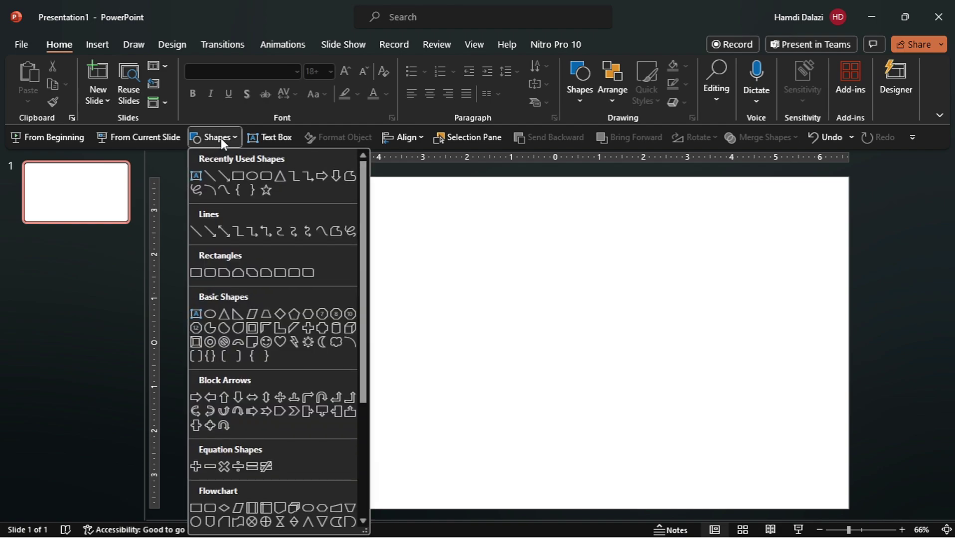
left_click(237, 175)
left_click_drag(258, 175, 849, 509)
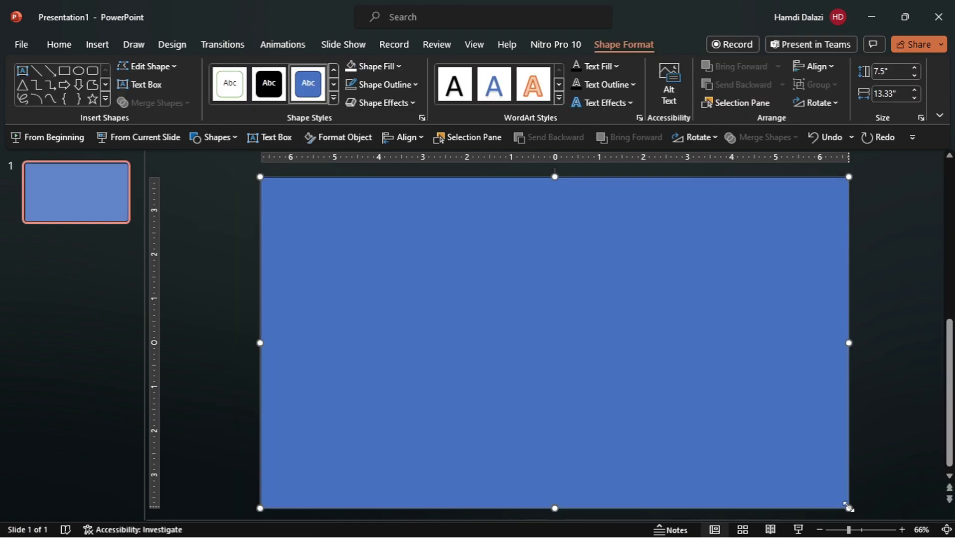
Insert a rounded rectangle on the left sized 4.83" high by 4.02" wide
left_click(226, 136)
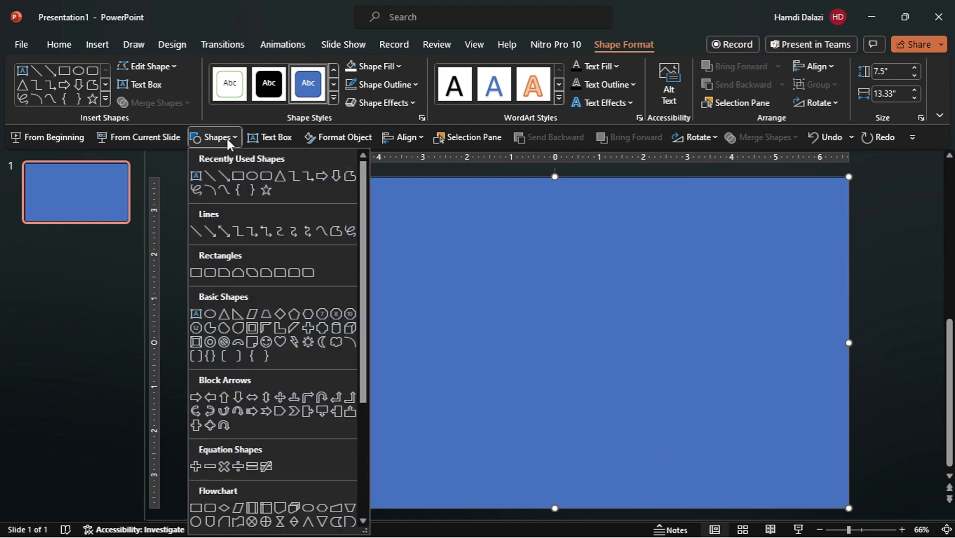
left_click(261, 172)
mouse_move(320, 222)
left_mouse_down()
mouse_move(377, 290)
mouse_move(397, 332)
left_mouse_up()
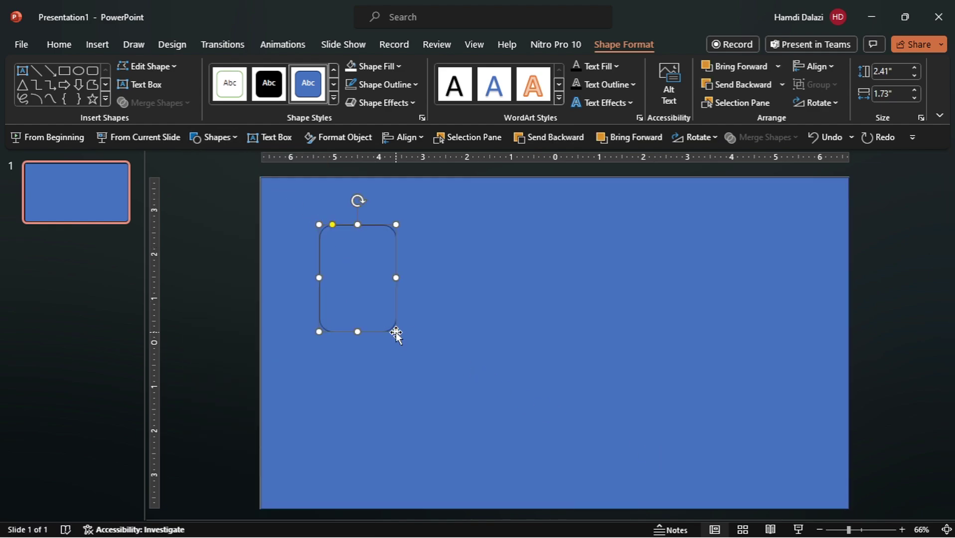
left_click(897, 71)
type("4.83")
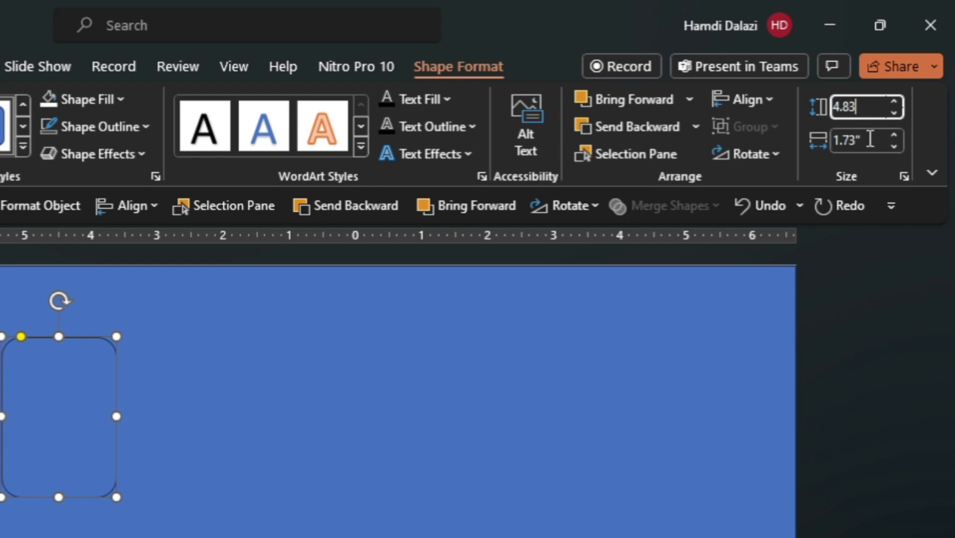
key("Tab")
key("BackSpace")
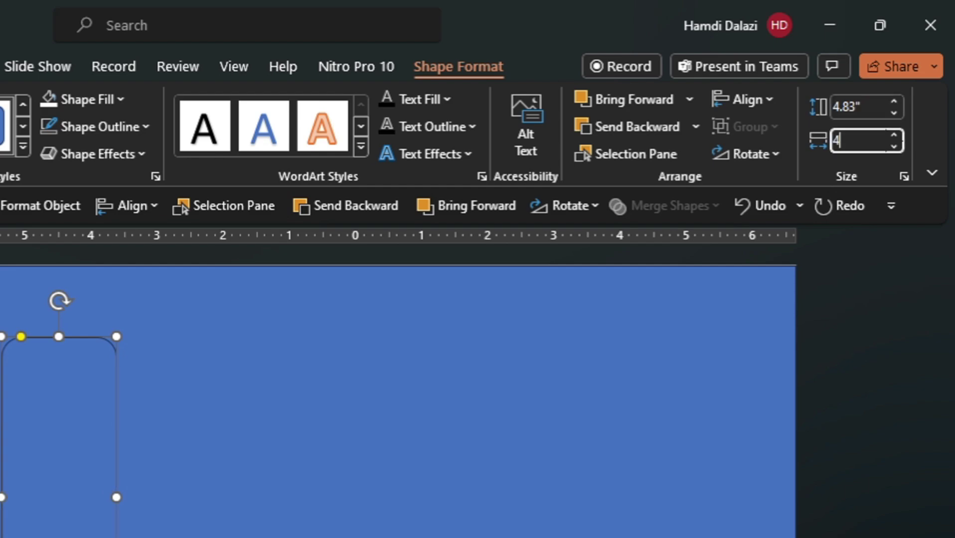
type("4.02")
key("Return")
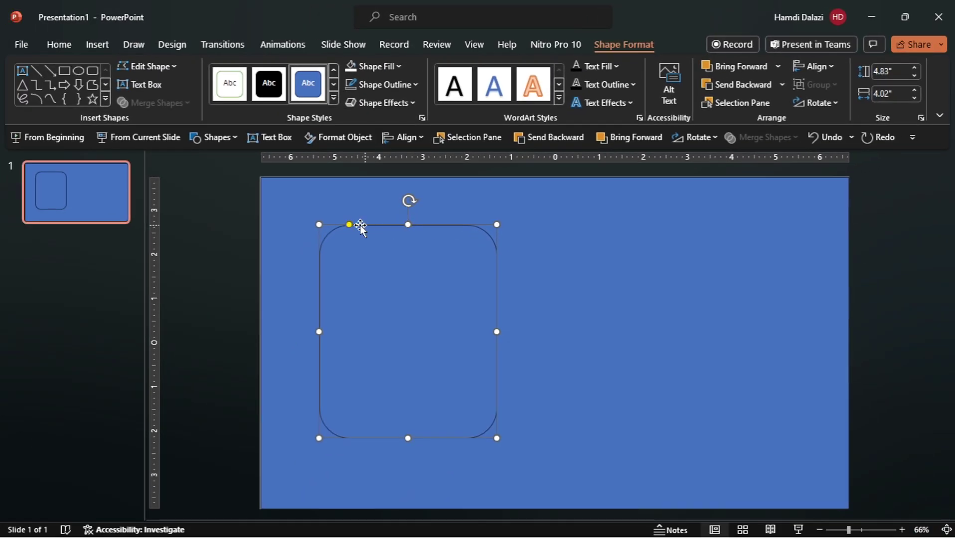
Place a matching second rounded rectangle beside the first
left_click(339, 229)
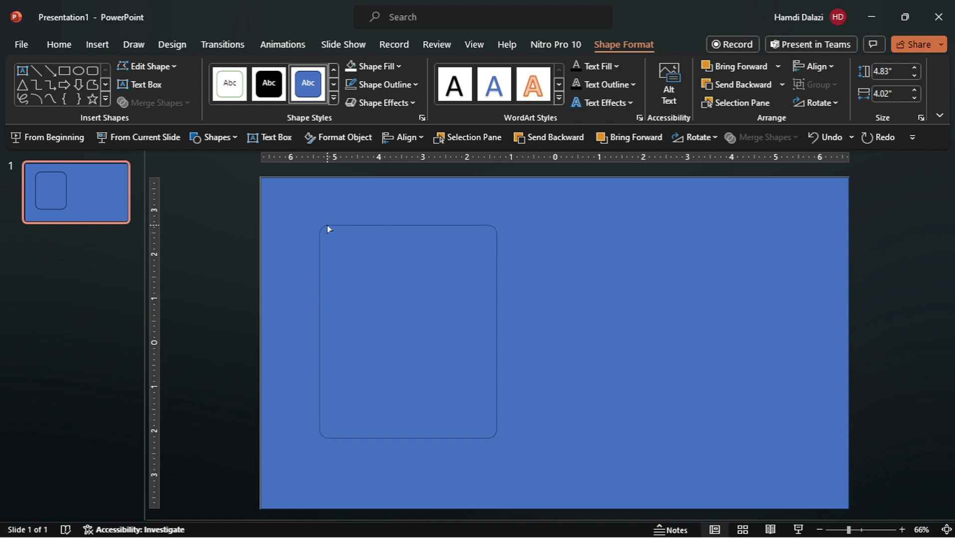
left_click(328, 229)
left_click_drag(391, 261, 654, 293)
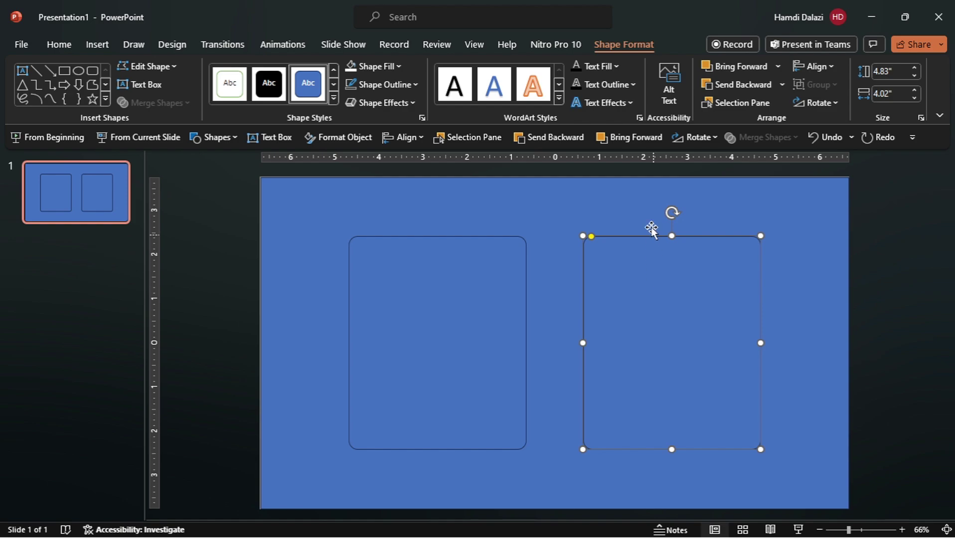
Fragment the full-slide background with both rounded cards using Merge Shapes
left_click(649, 210)
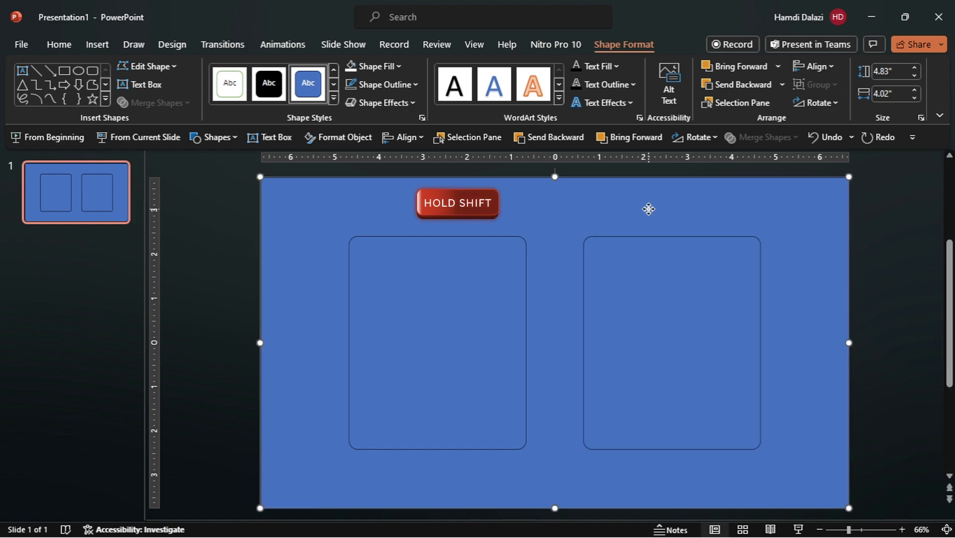
left_click(649, 281, "shift")
left_click(494, 302, "shift")
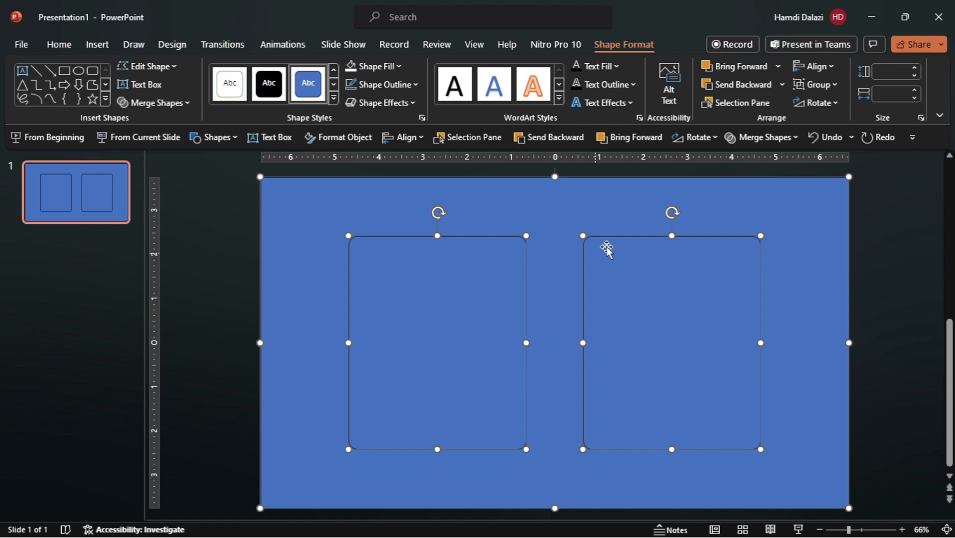
left_click(755, 141)
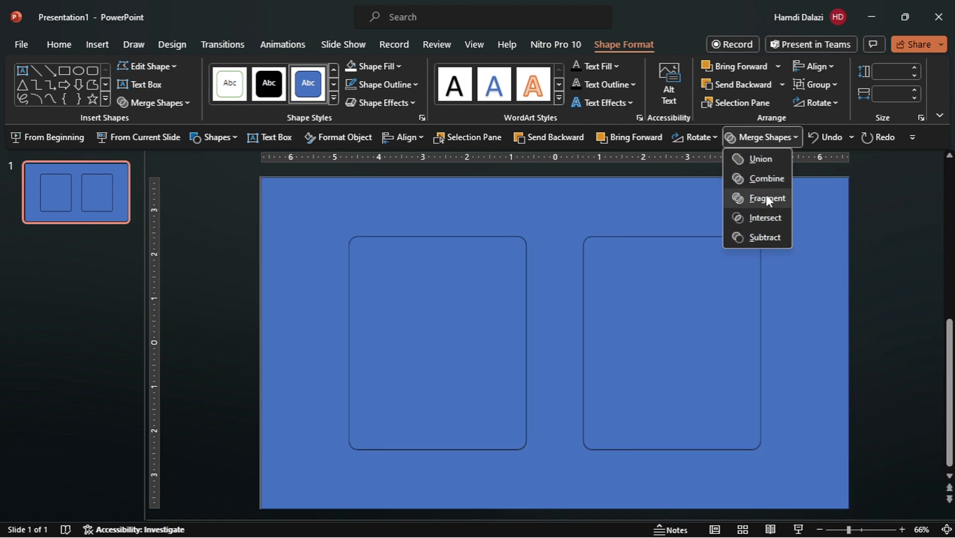
left_click(766, 200)
Drag the background piece aside to check the cutouts, then undo the move
key("Escape")
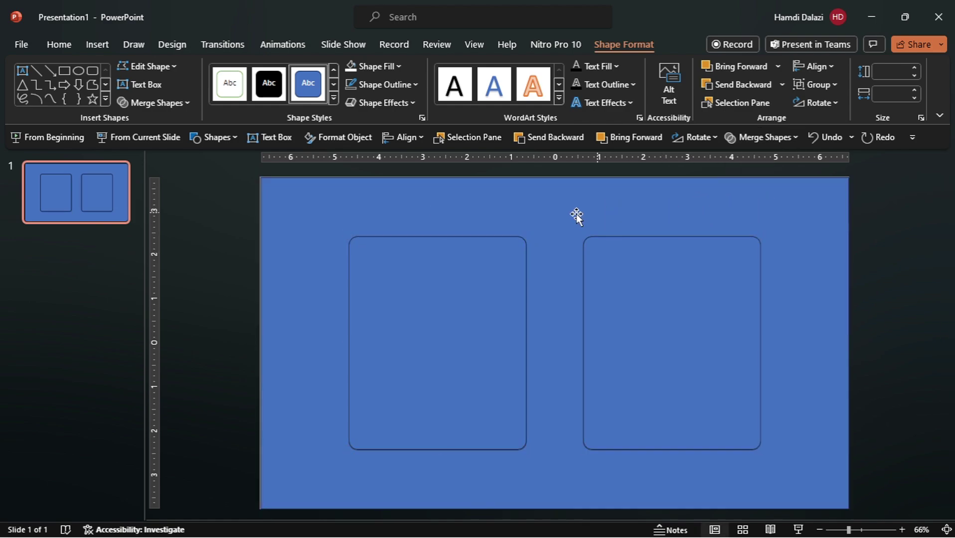
left_click_drag(577, 215, 613, 231)
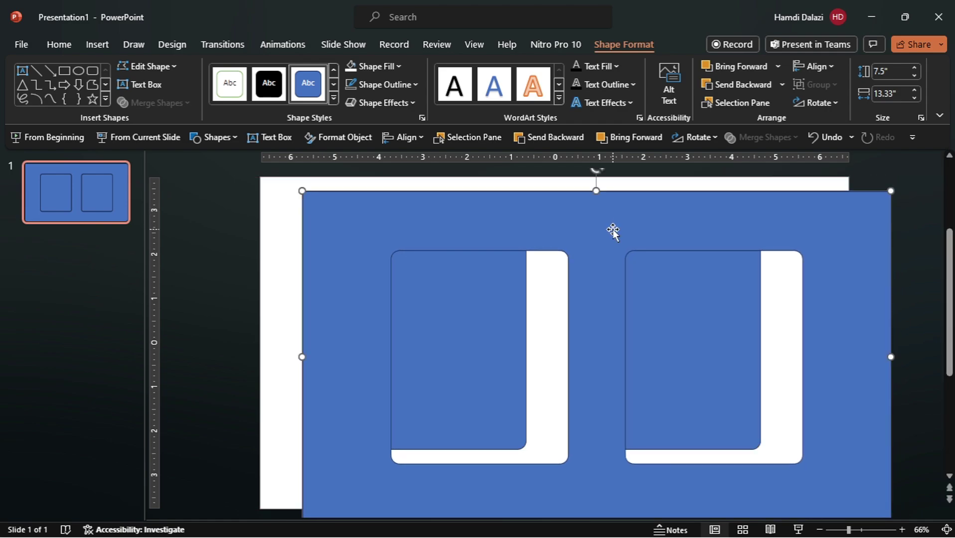
key("ctrl+z")
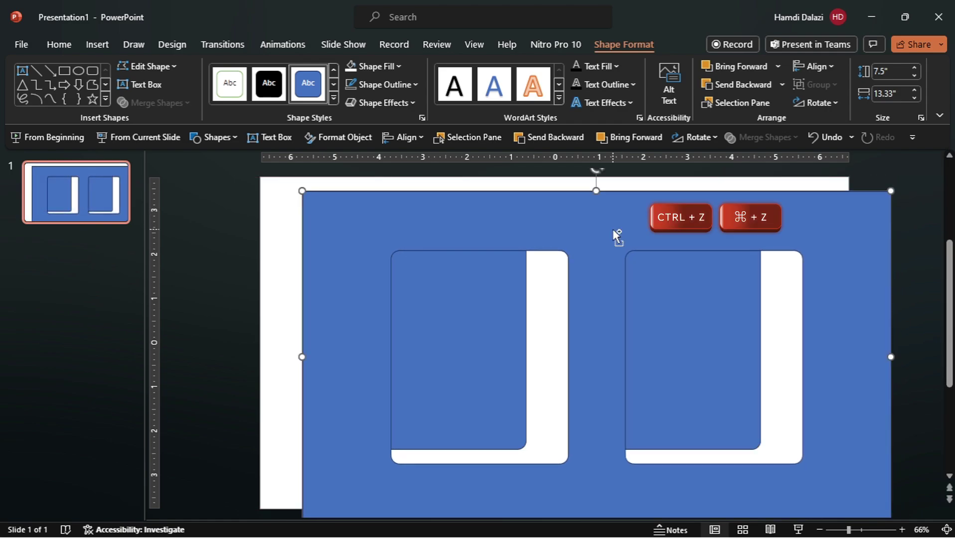
left_click(451, 285)
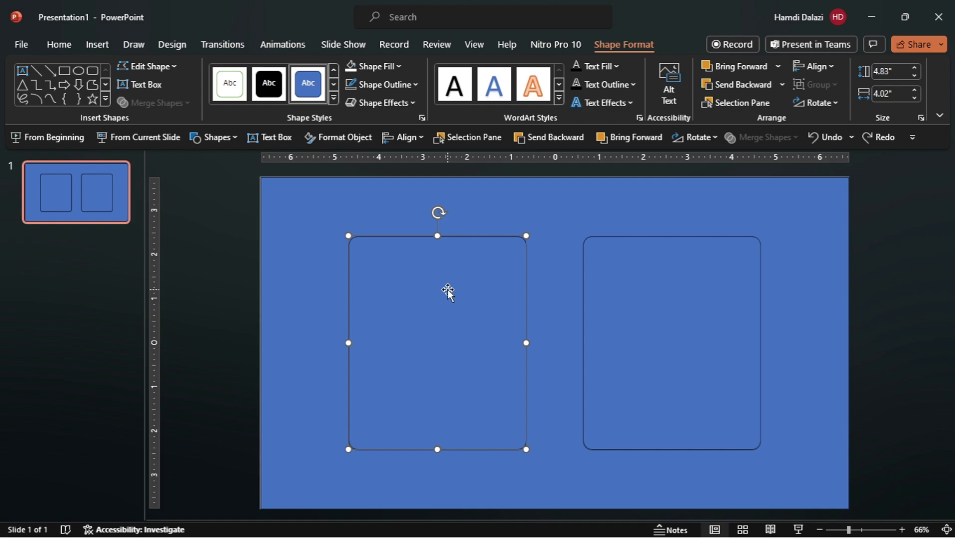
Paste the saved PROS heading and Lorem ipsum paragraph into the left card, keeping source formatting
left_click(448, 291)
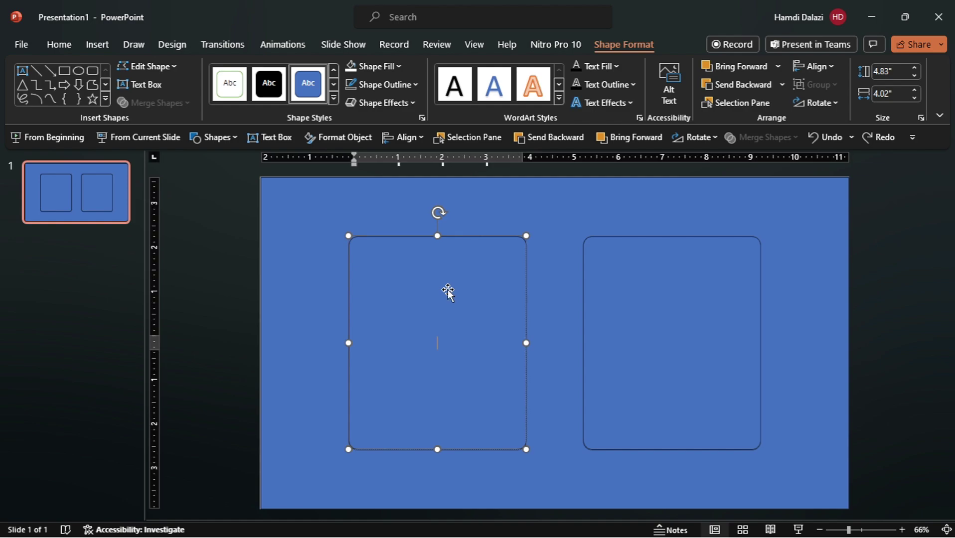
left_click(58, 45)
left_click(72, 118)
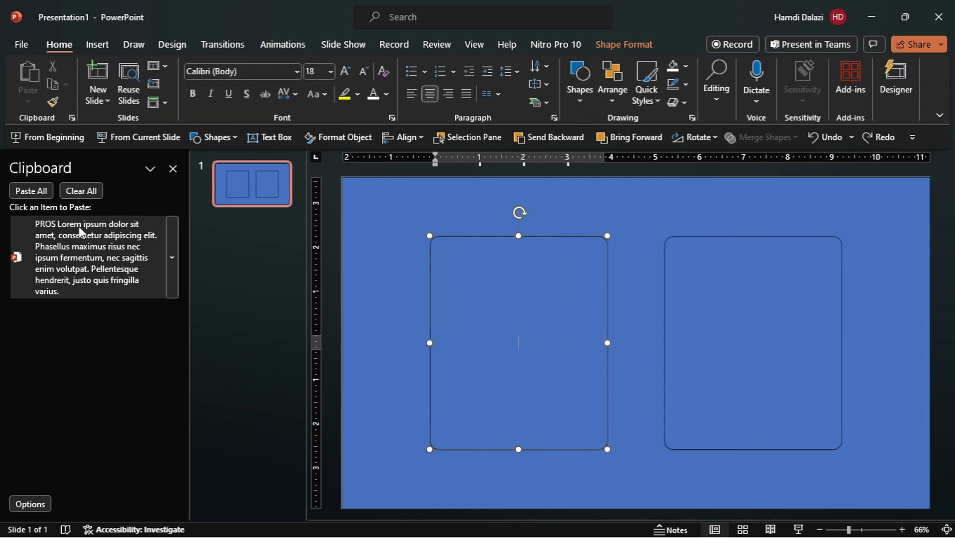
left_click(105, 254)
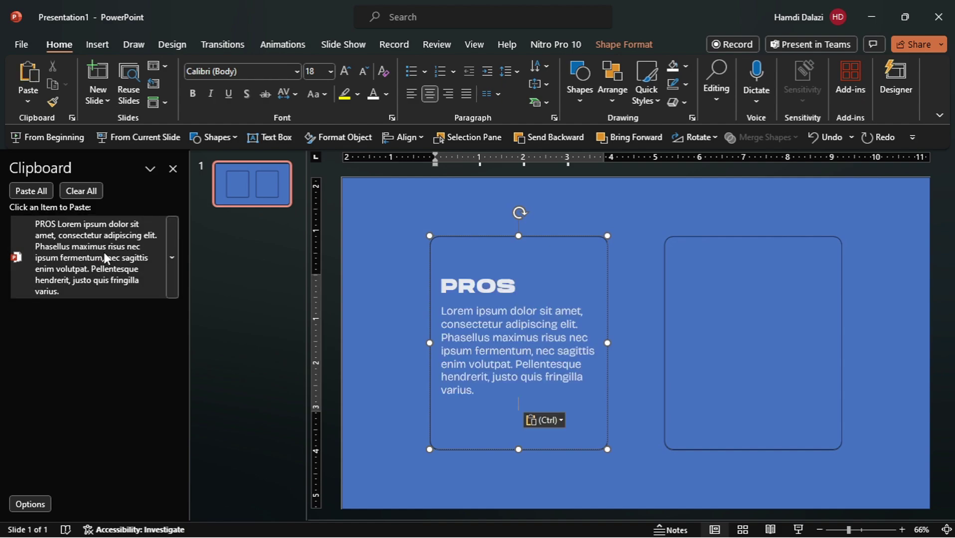
left_click(522, 420)
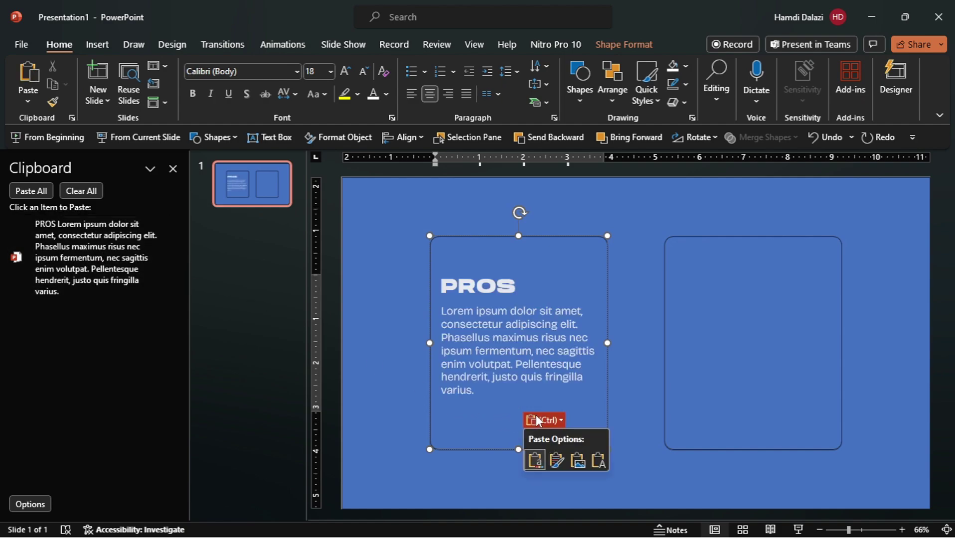
left_click(554, 458)
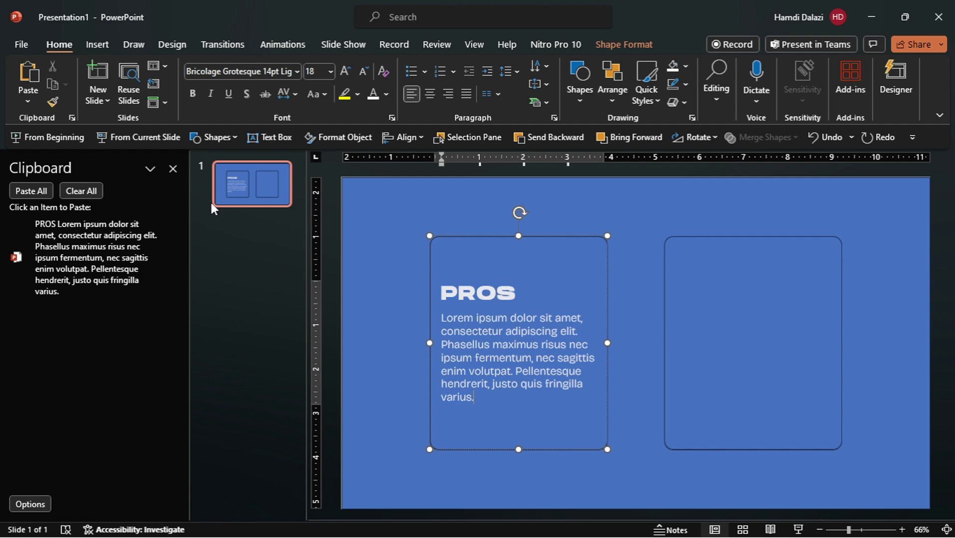
left_click(173, 168)
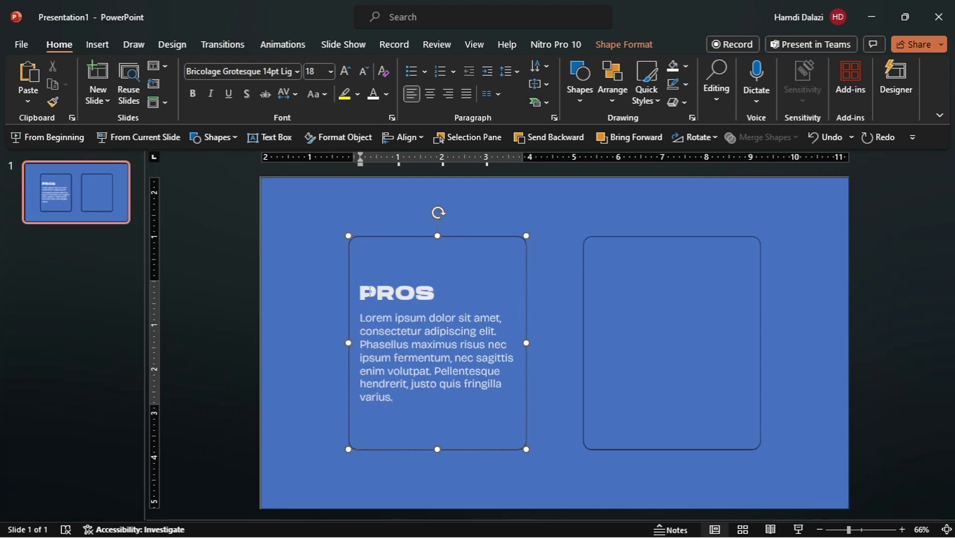
left_click(366, 293)
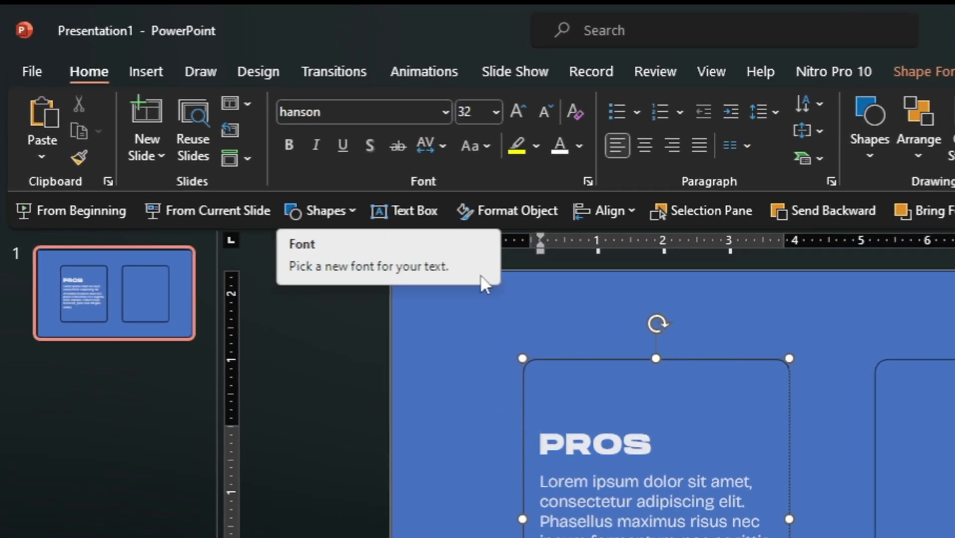
left_click(540, 483)
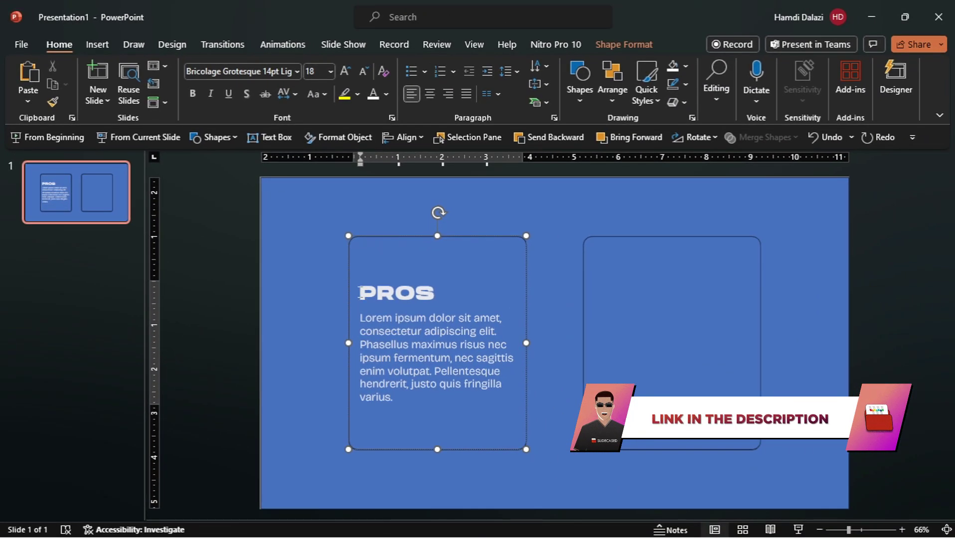
Review the PROS card's paragraph spacing without changes, then copy all its text
left_click_drag(359, 293, 397, 398)
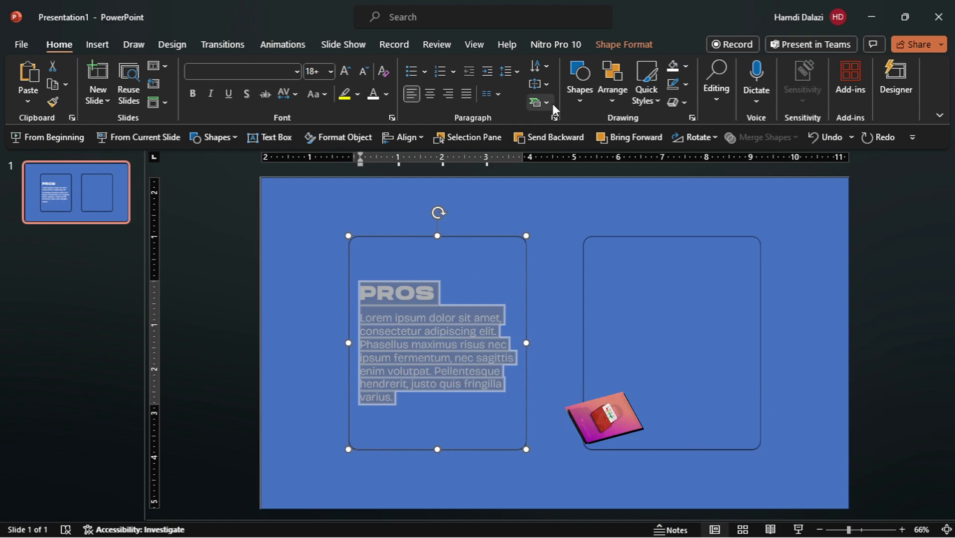
left_click(554, 118)
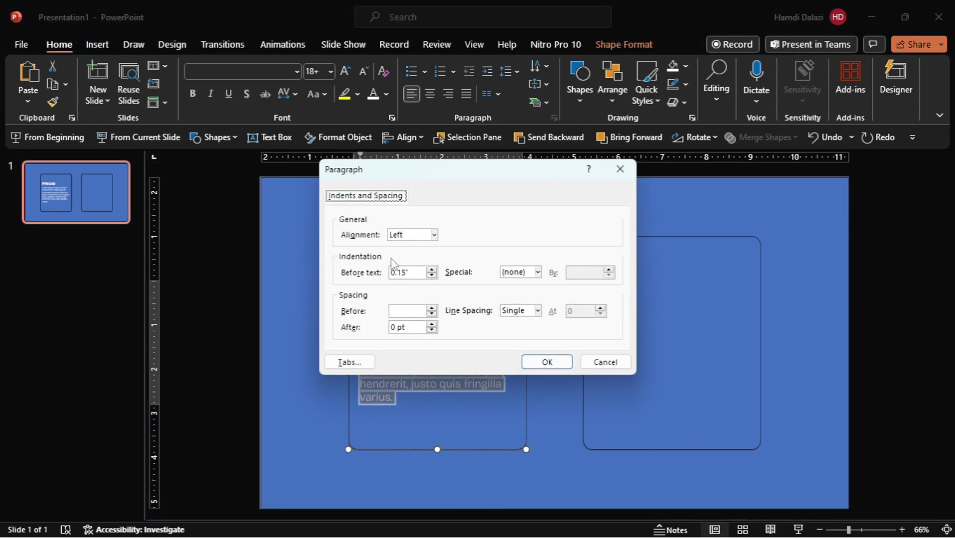
left_click(600, 363)
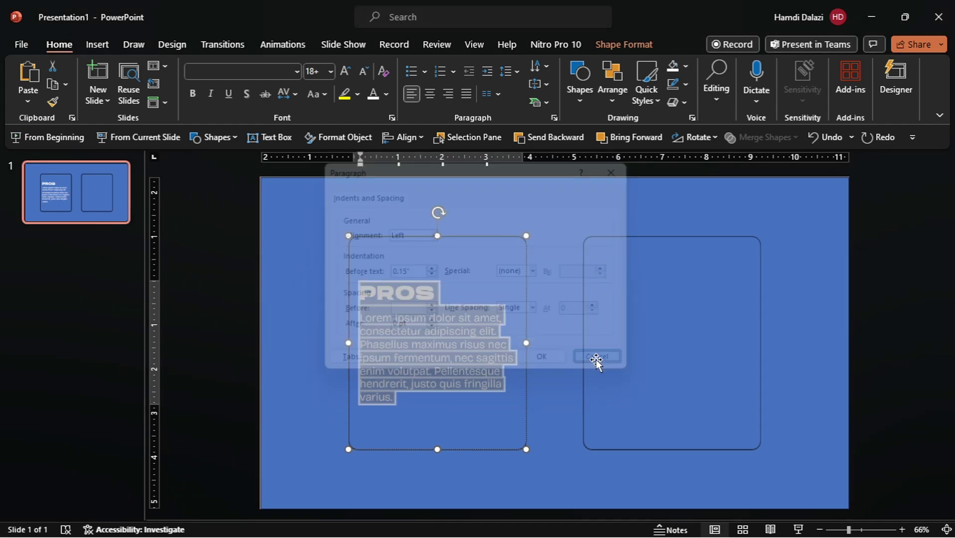
left_click(360, 321)
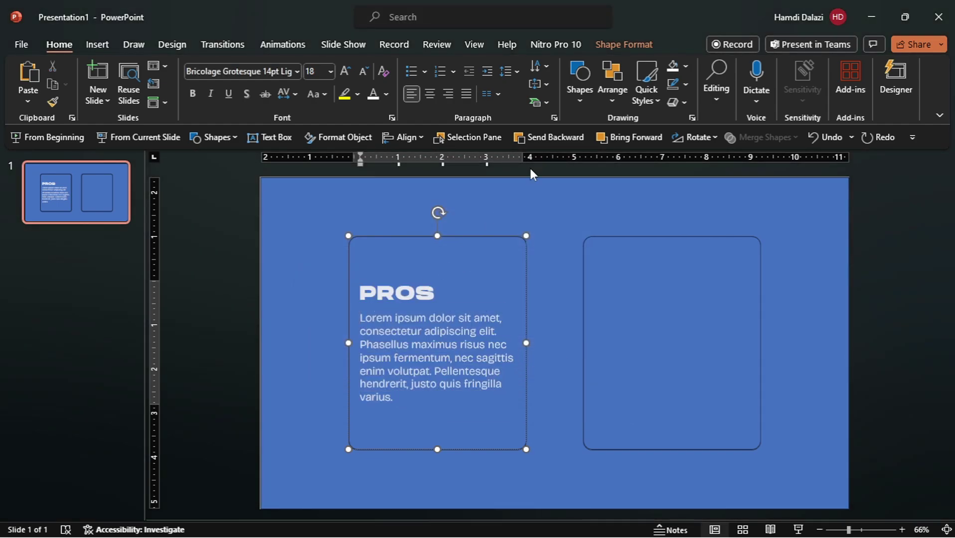
left_click(554, 119)
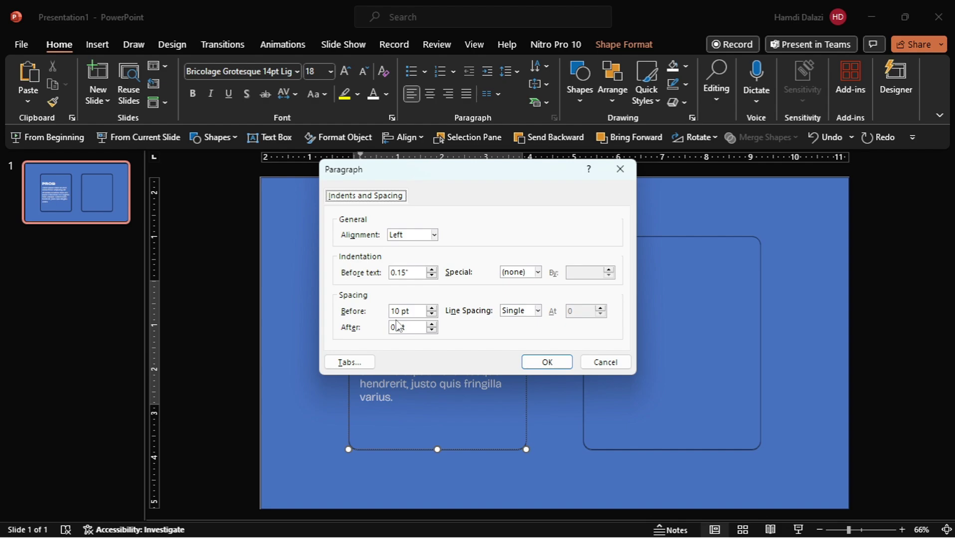
left_click(604, 363)
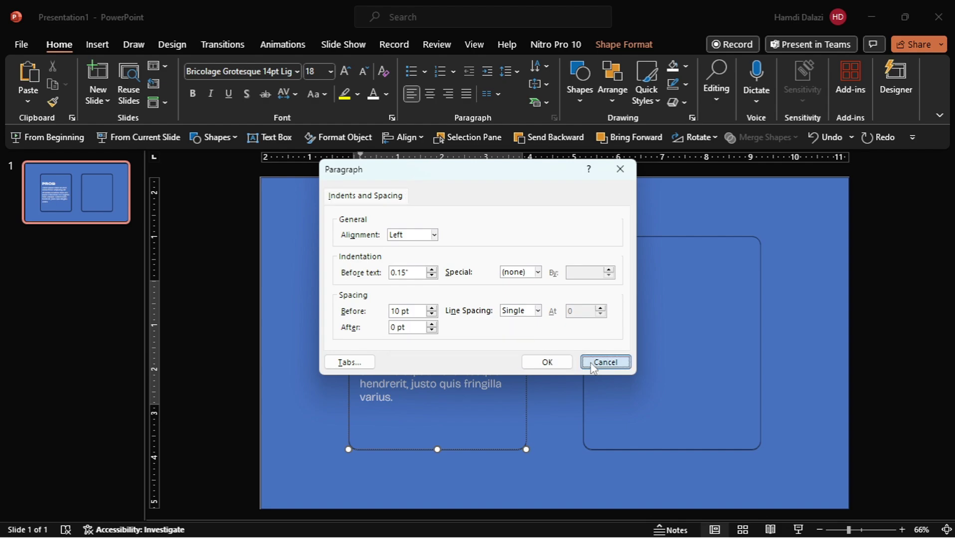
key("ctrl+a")
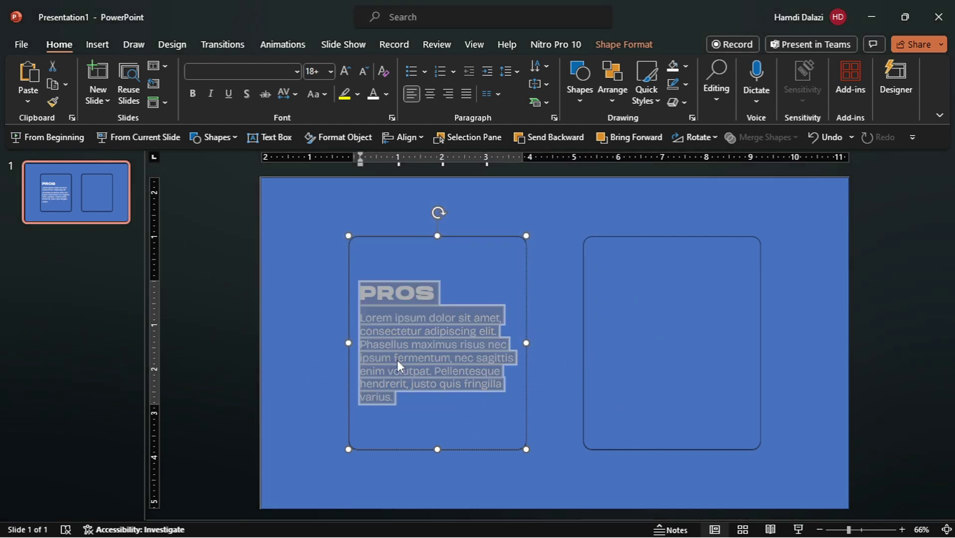
key("ctrl+c")
Paste the PROS text into the right card and change its heading to CONS
left_click(619, 320)
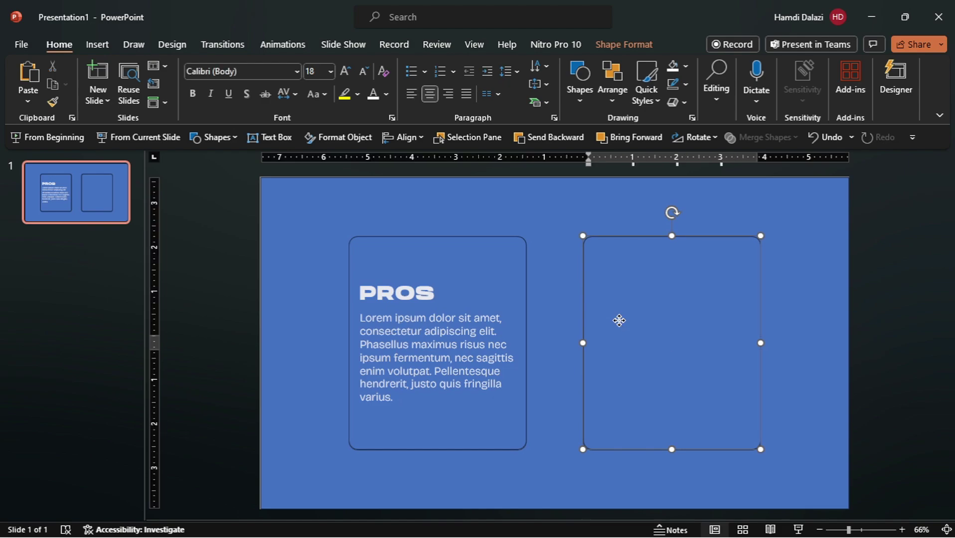
right_click(620, 321)
left_click(675, 254)
left_click(636, 293)
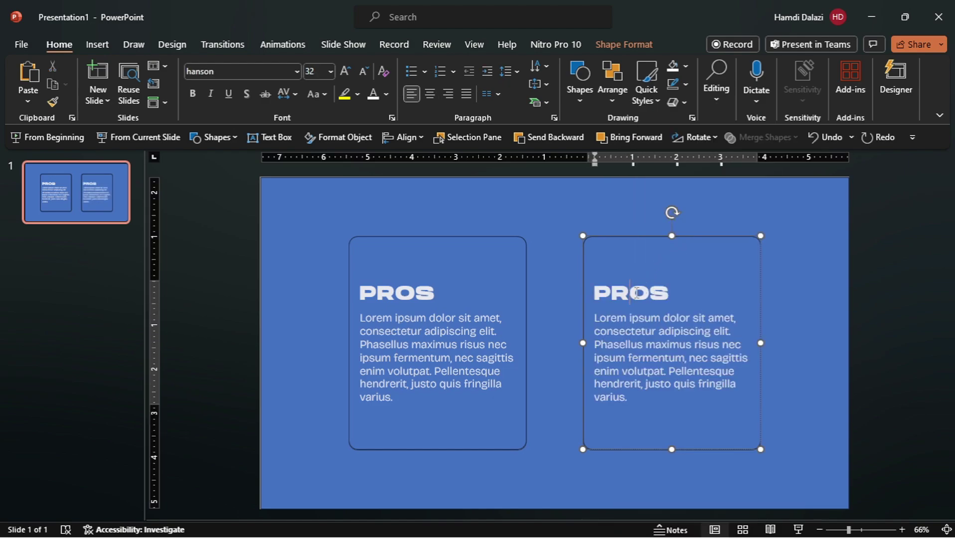
key("BackSpace")
key("BackSpace")
type("CO")
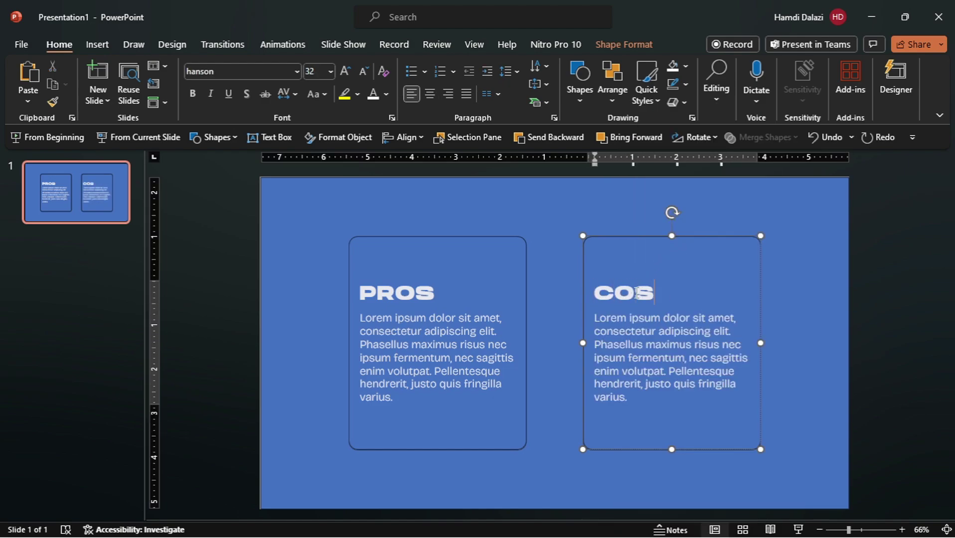
type("N")
key("Escape")
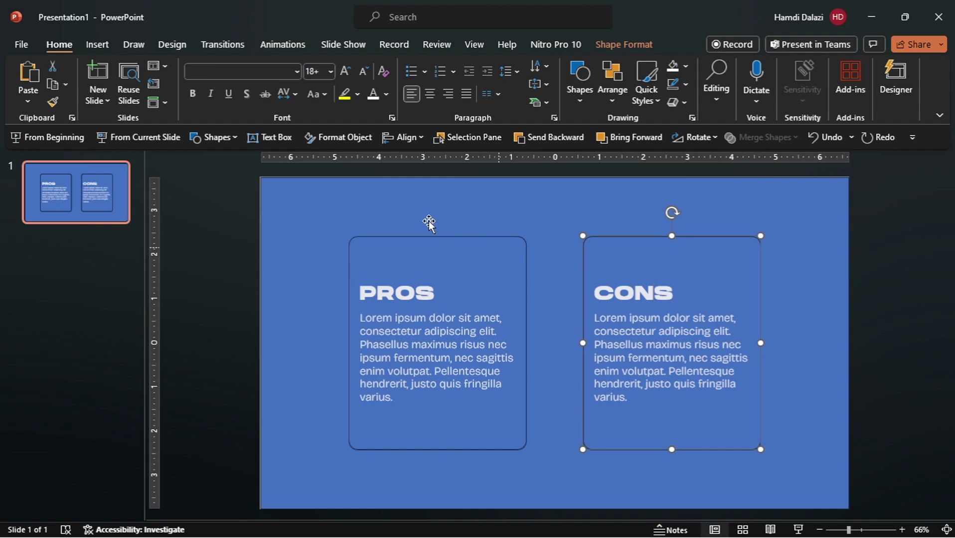
Apply the CP 4 colour scheme from the Design variants
left_click(174, 45)
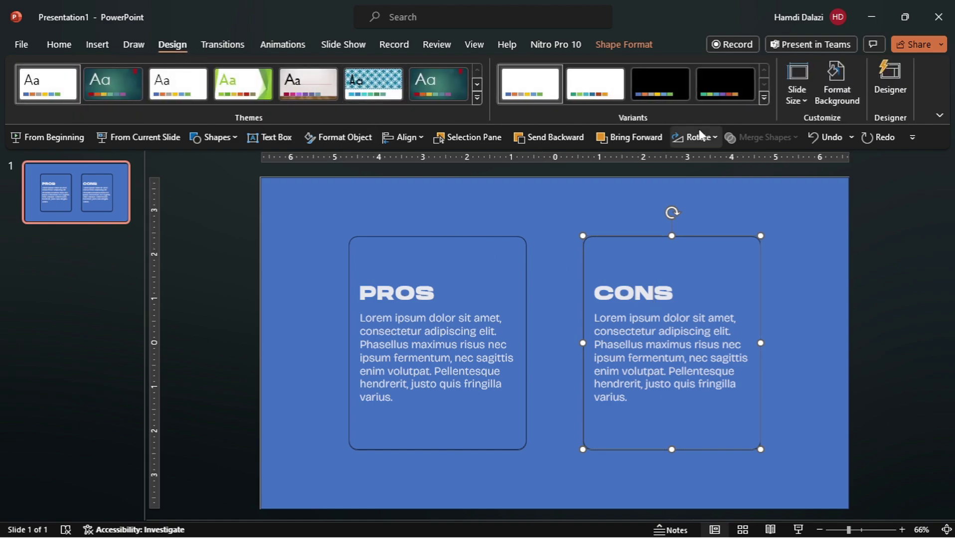
left_click(760, 98)
mouse_move(760, 118)
scroll(864, 199, "up", 5)
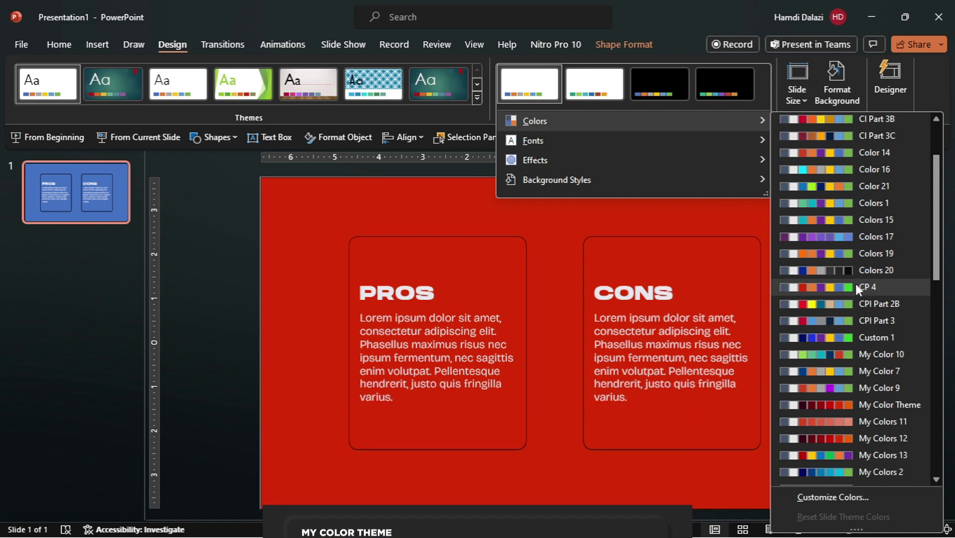
left_click(858, 287)
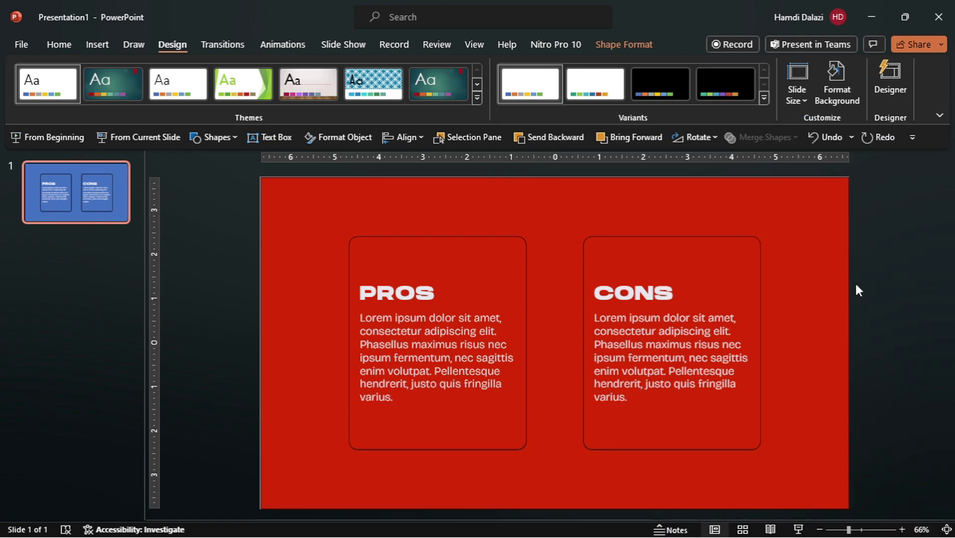
Give both cards a dark fill and a dark grey outline
left_click(487, 278, "shift")
left_click(630, 47)
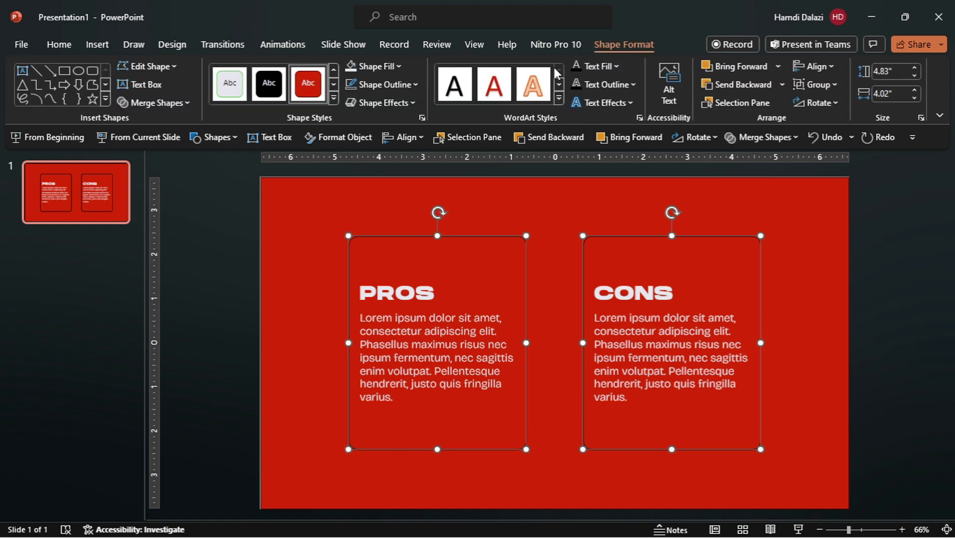
left_click(397, 68)
left_click(373, 153)
left_click(392, 84)
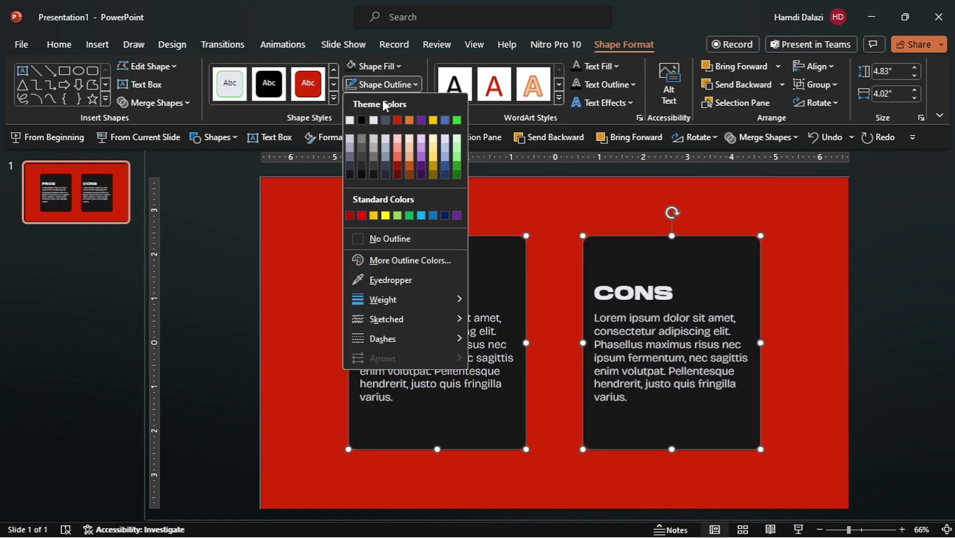
left_click(362, 147)
left_click(393, 88)
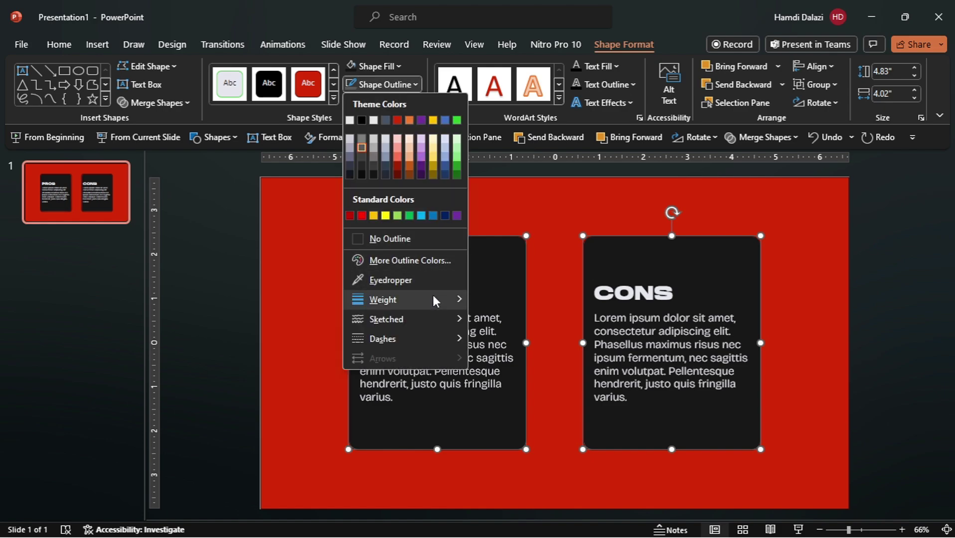
Thicken both cards' outlines and switch the PROS title's text fill to gradient
mouse_move(433, 300)
left_click(532, 441)
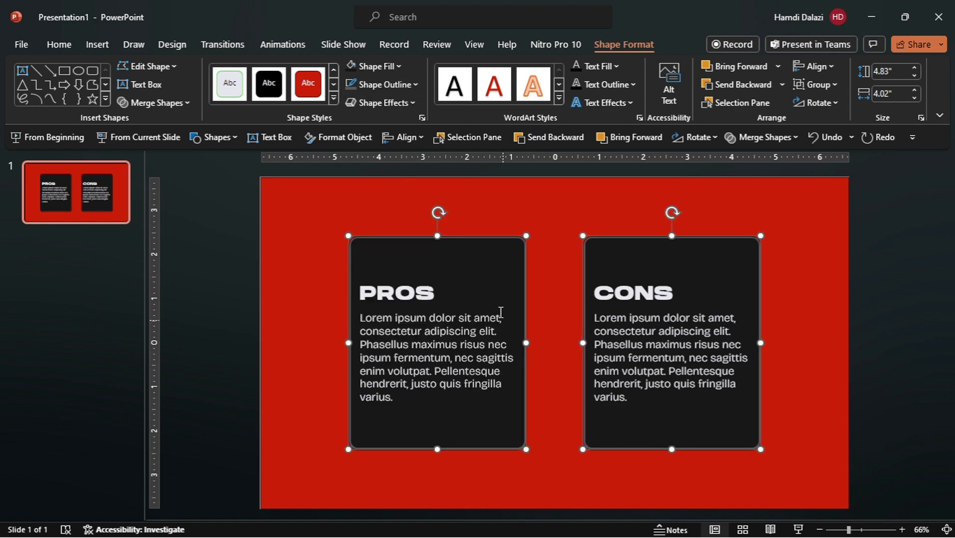
left_click(439, 290)
left_click_drag(437, 290, 386, 289)
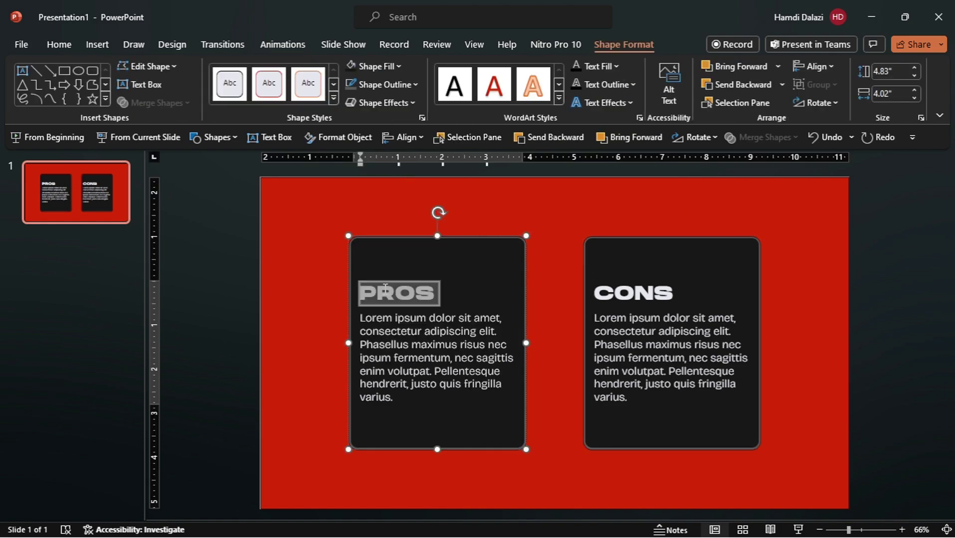
left_click(359, 138)
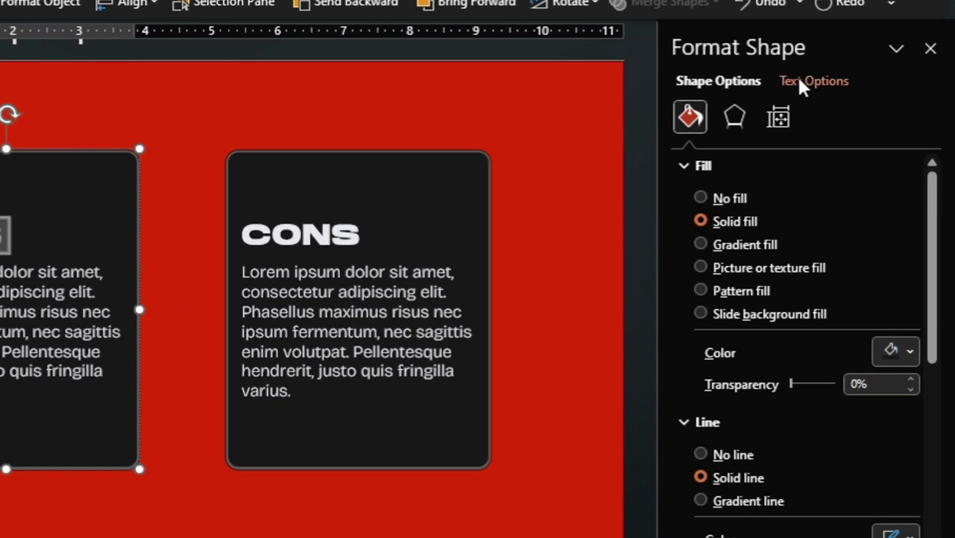
left_click(861, 190)
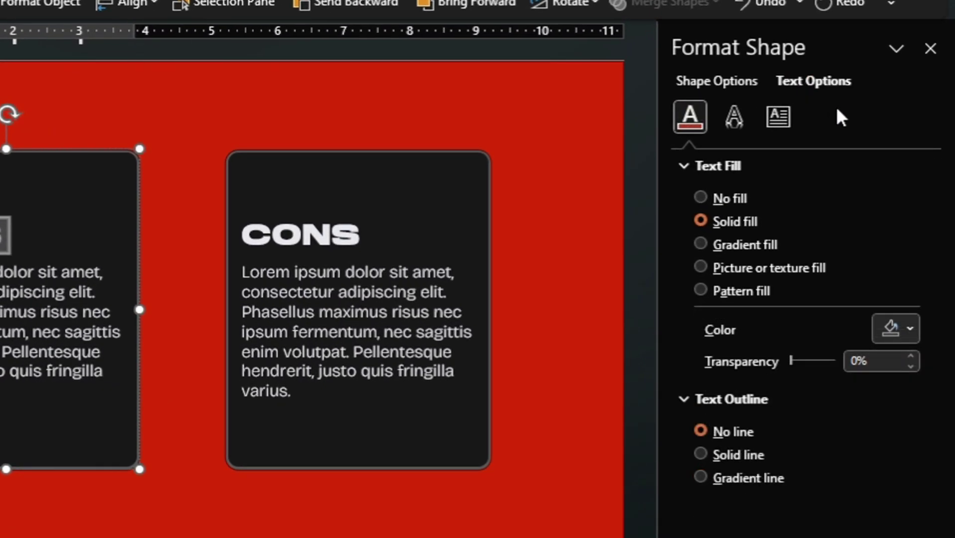
left_click(709, 252)
Remove the extra gradient stop and make the first PROS stop light green
left_click(824, 483)
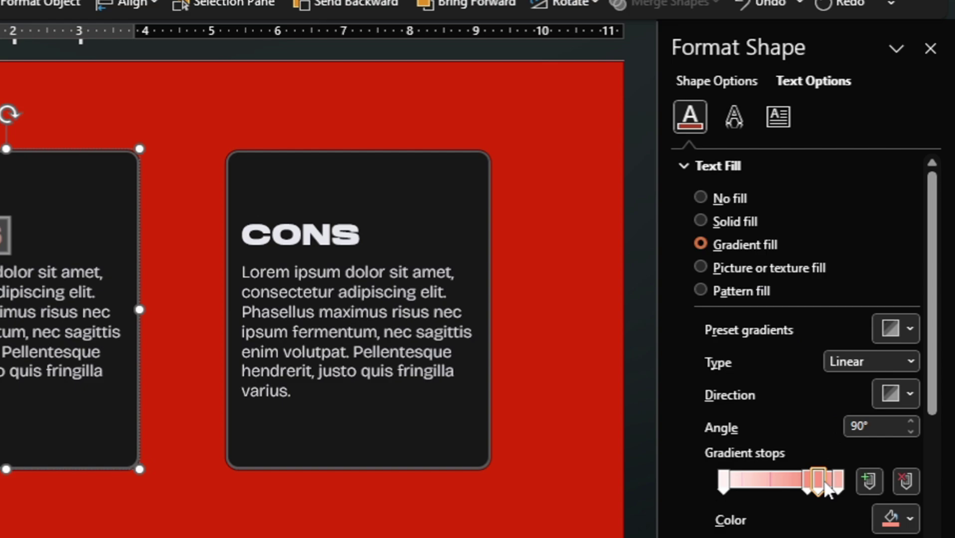
key("Delete")
scroll(784, 423, "down", 1)
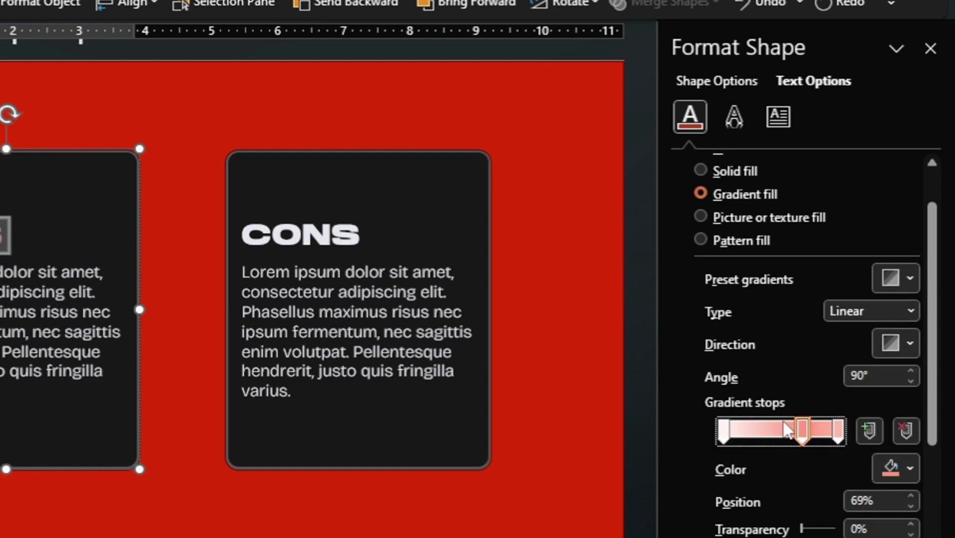
left_click_drag(787, 430, 782, 431)
scroll(782, 456, "down", 1)
left_click(724, 383)
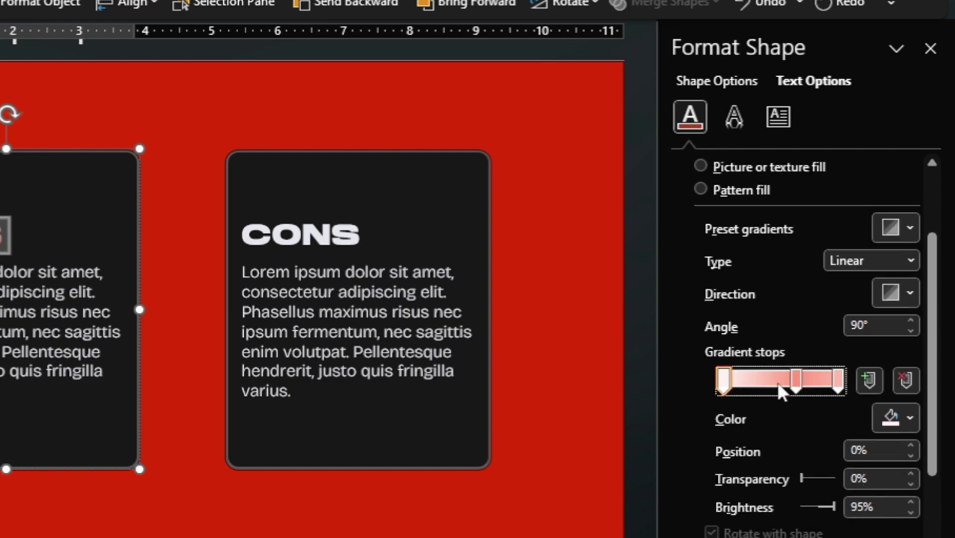
left_click(888, 417)
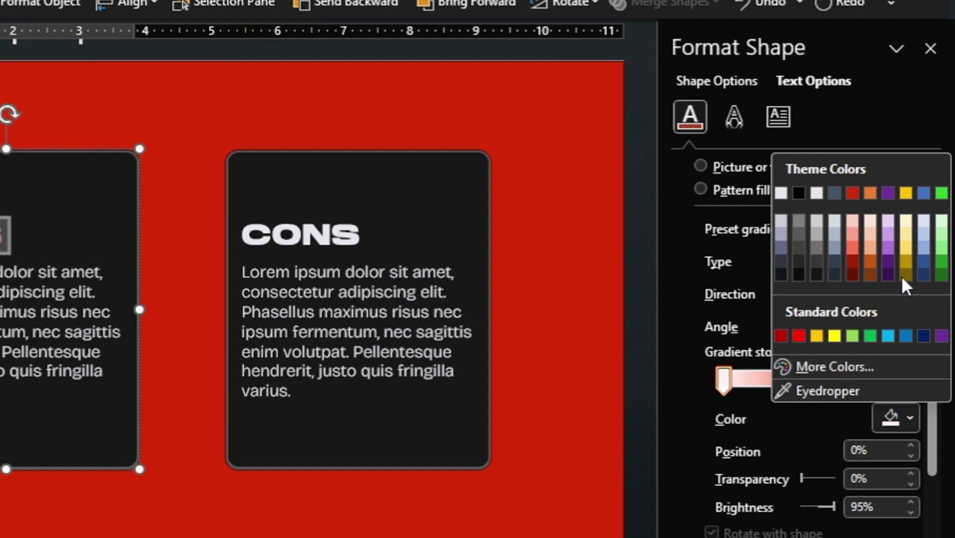
left_click(941, 248)
Set the middle stop to green at 32% and the last stop to darker green
left_click(801, 381)
left_click(894, 412)
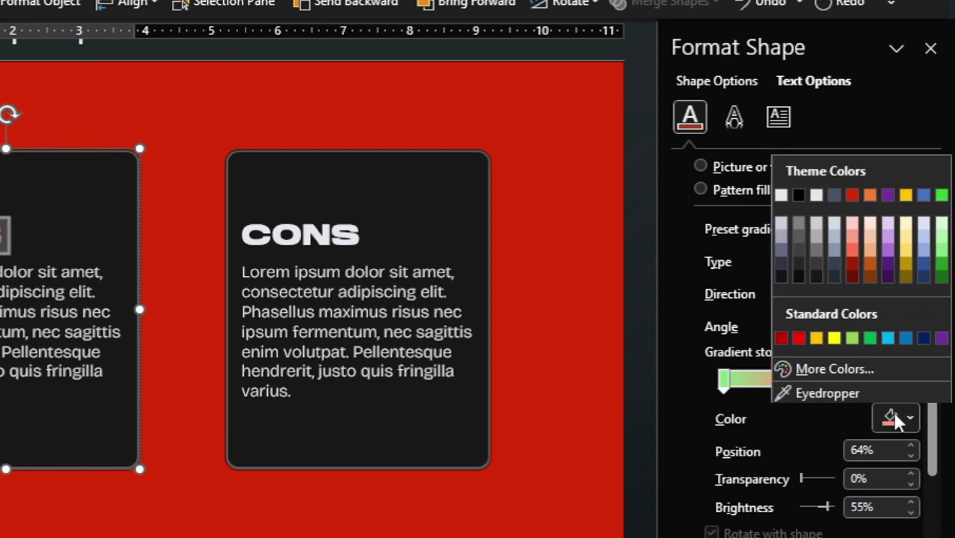
left_click(941, 195)
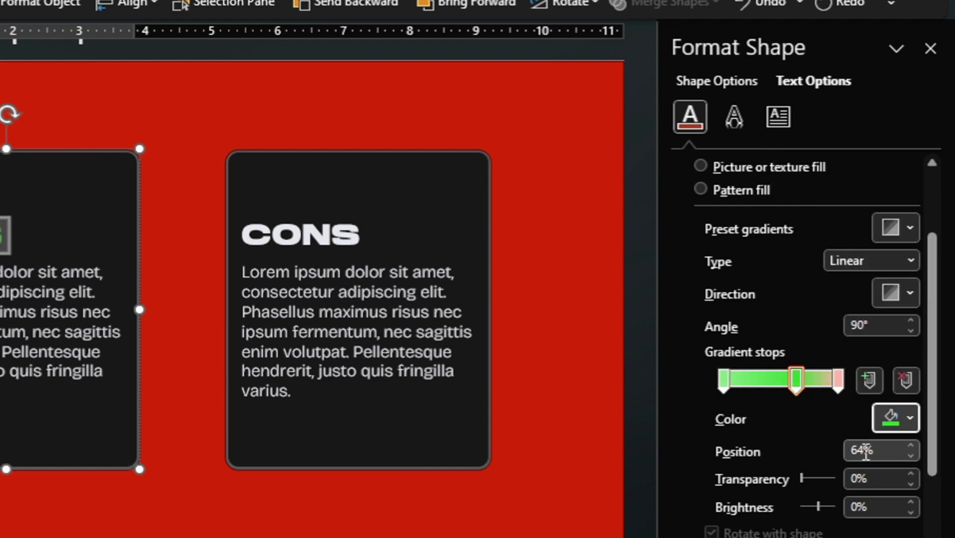
double_click(866, 452)
key("BackSpace")
type("32")
left_click(838, 380)
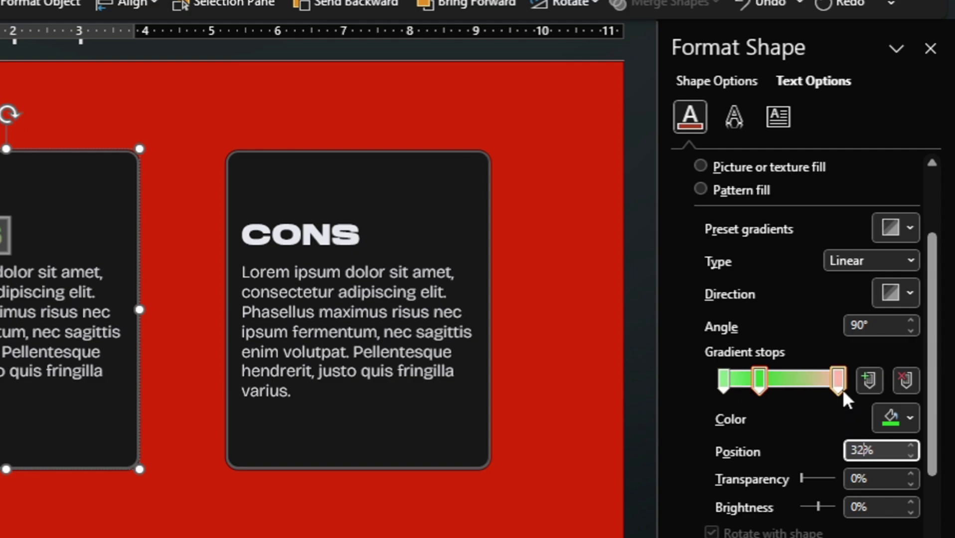
left_click(891, 419)
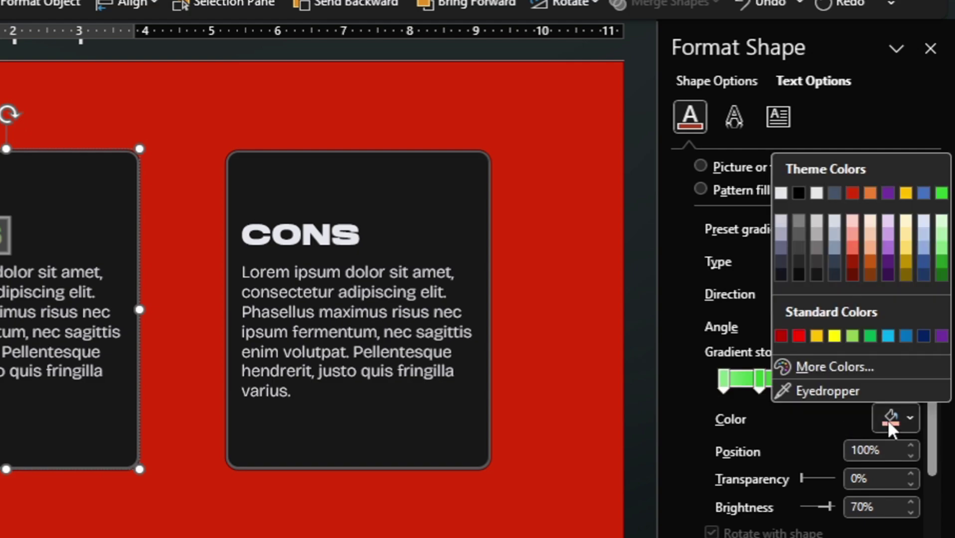
left_click(942, 260)
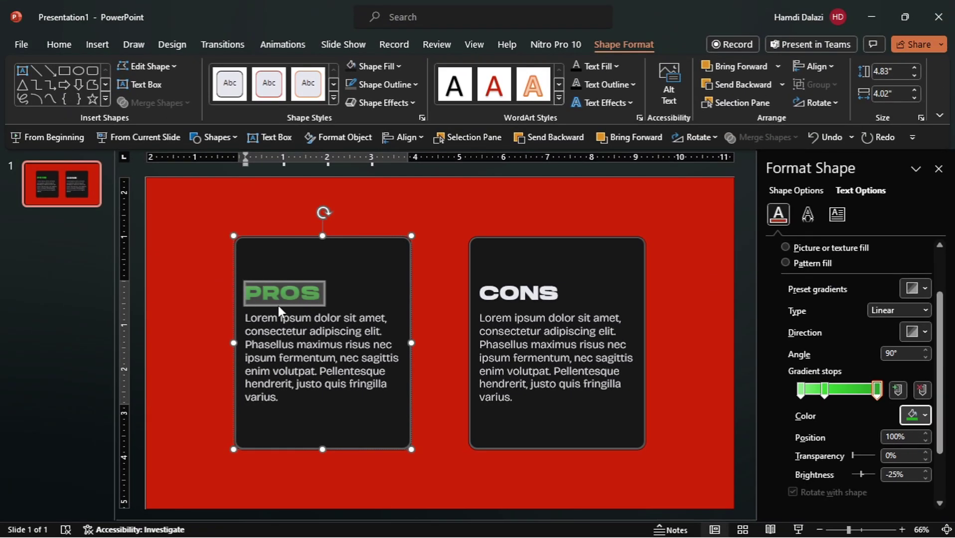
Give the CONS title a gradient text fill starting in light red
left_click(558, 294)
left_click_drag(559, 295, 479, 294)
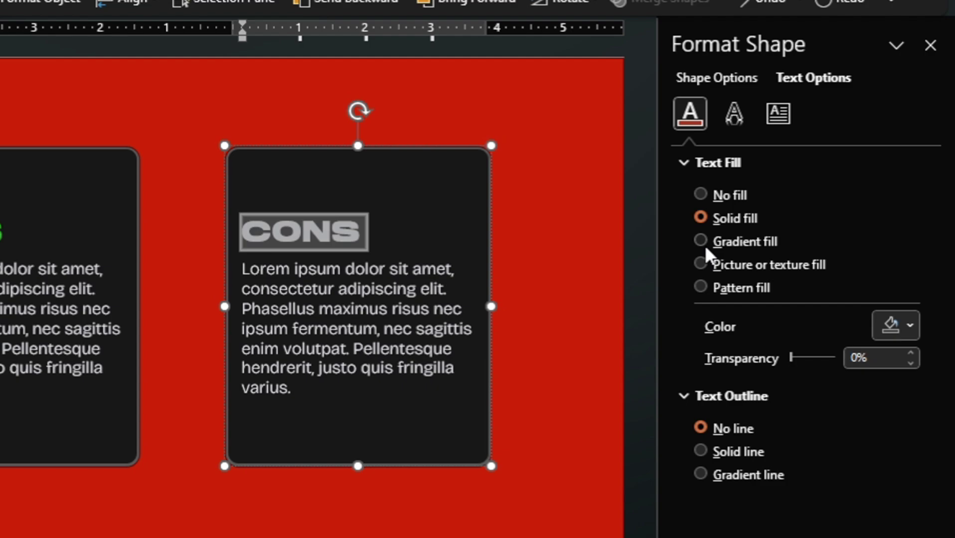
left_click(707, 245)
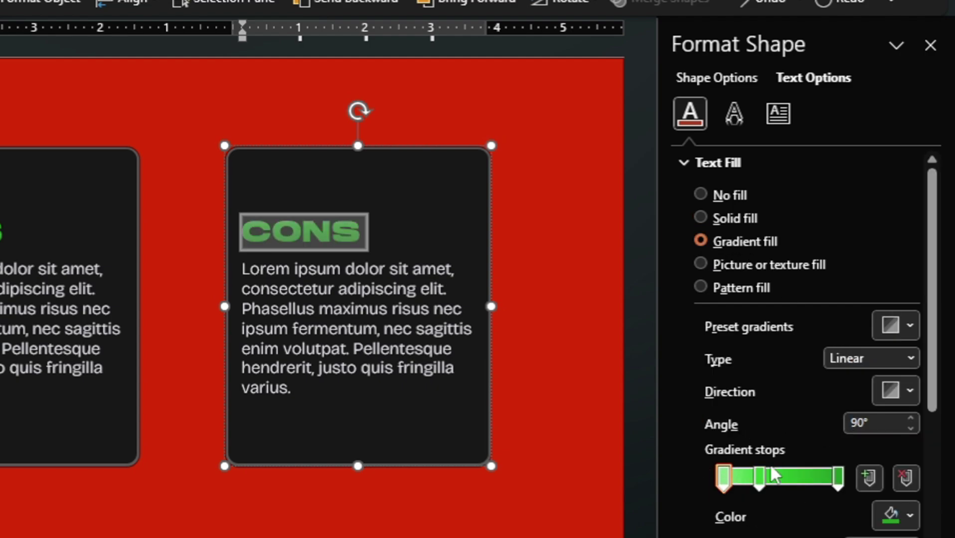
left_click_drag(932, 379, 936, 503)
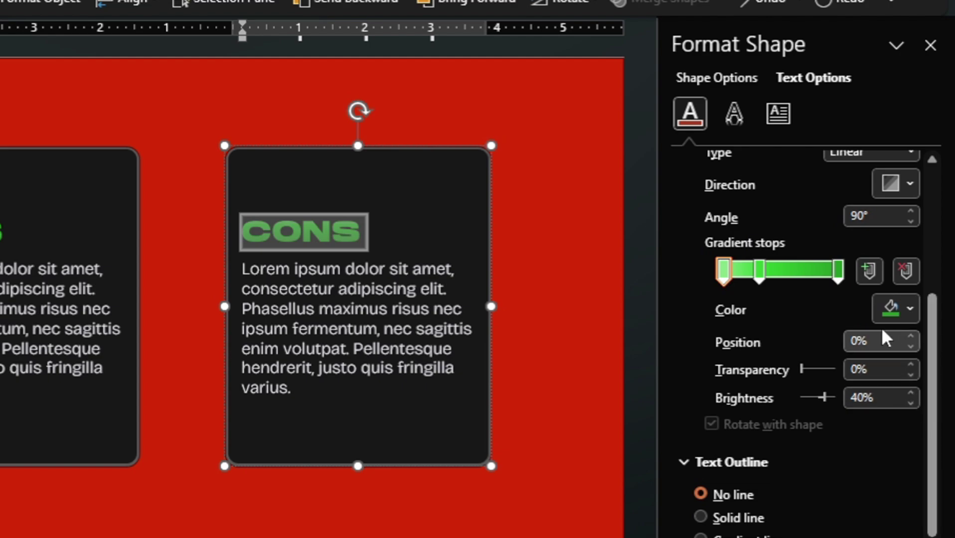
left_click(892, 310)
left_click(850, 420)
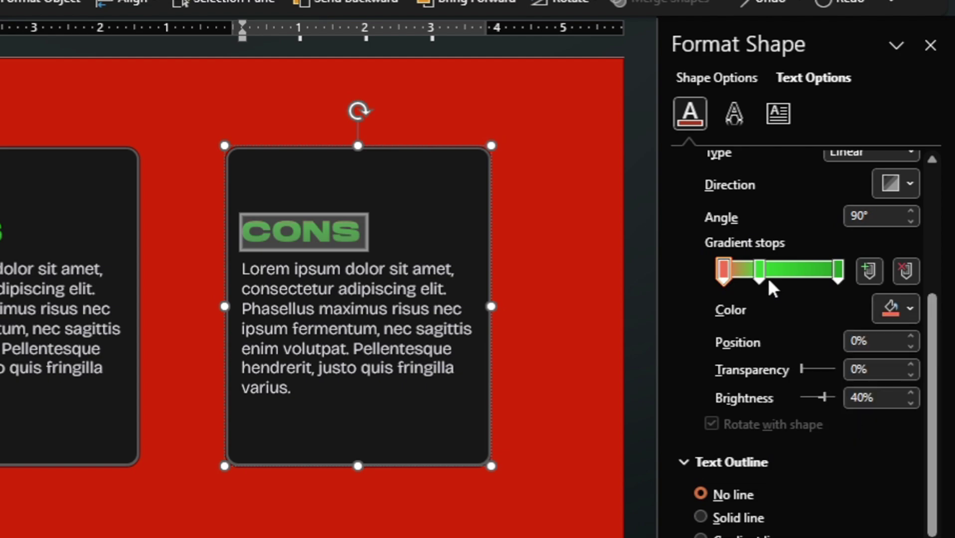
Make the CONS gradient's second stop red and its last stop dark red
left_click(760, 271)
left_click(896, 309)
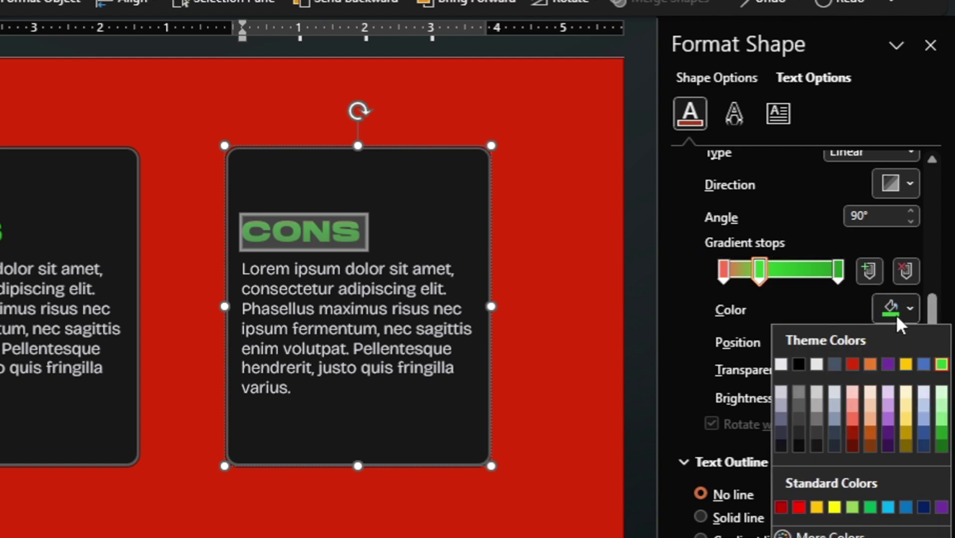
left_click(852, 364)
left_click(838, 271)
left_click(885, 310)
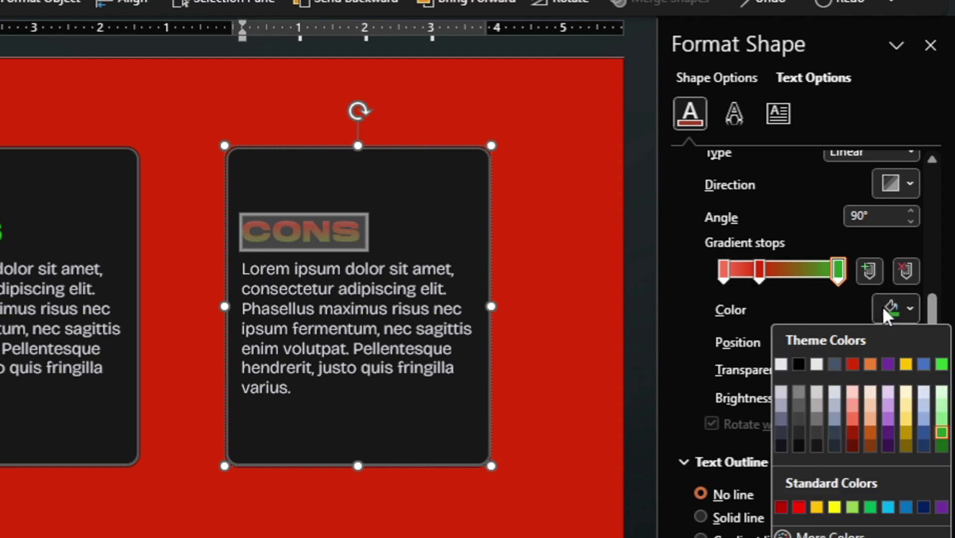
left_click(853, 433)
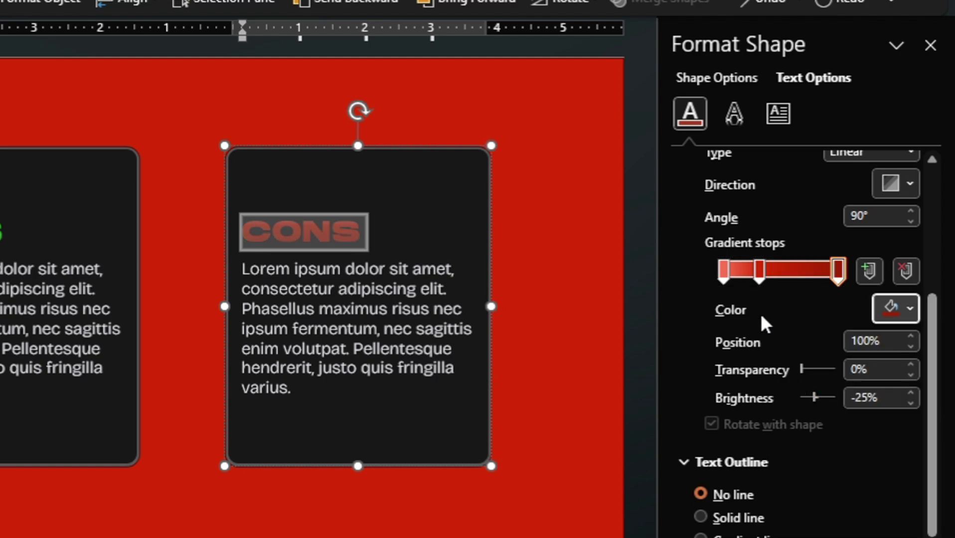
left_click(545, 185)
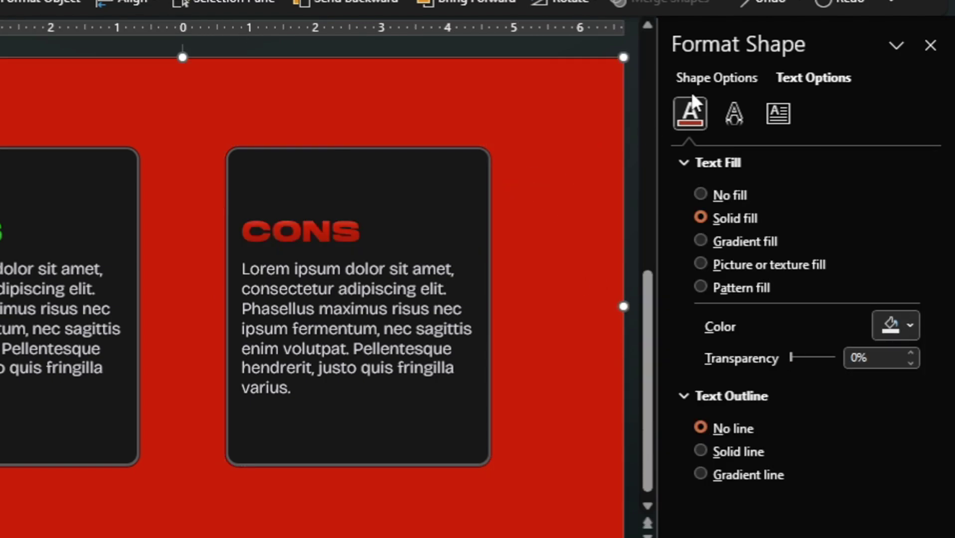
Give the background shape a gradient fill and delete its middle stop
left_click(716, 78)
left_click(769, 241)
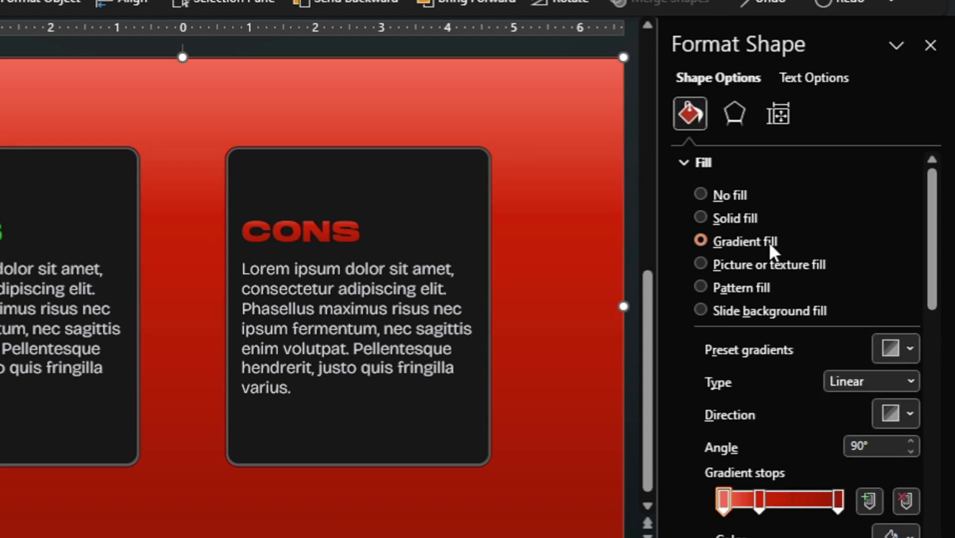
left_click_drag(932, 240, 932, 320)
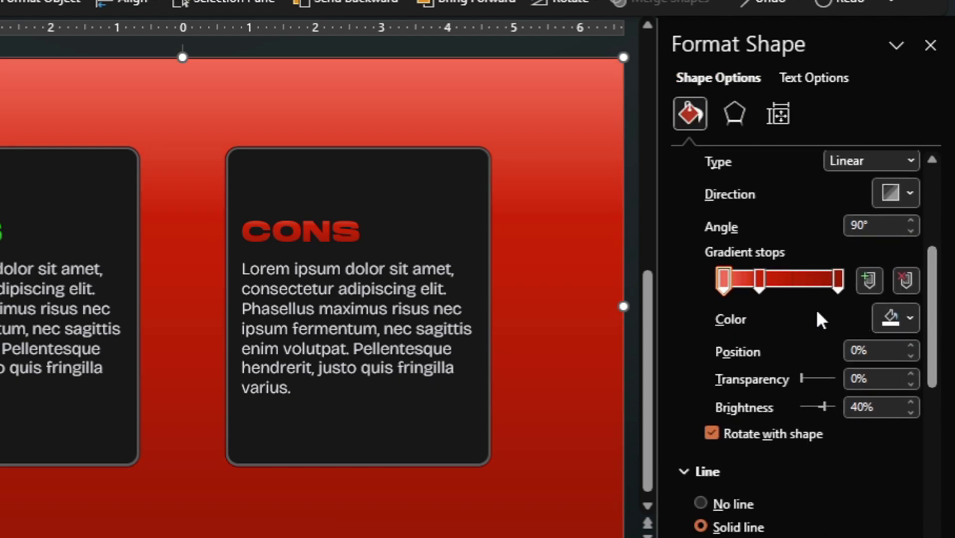
left_click(760, 282)
key("Delete")
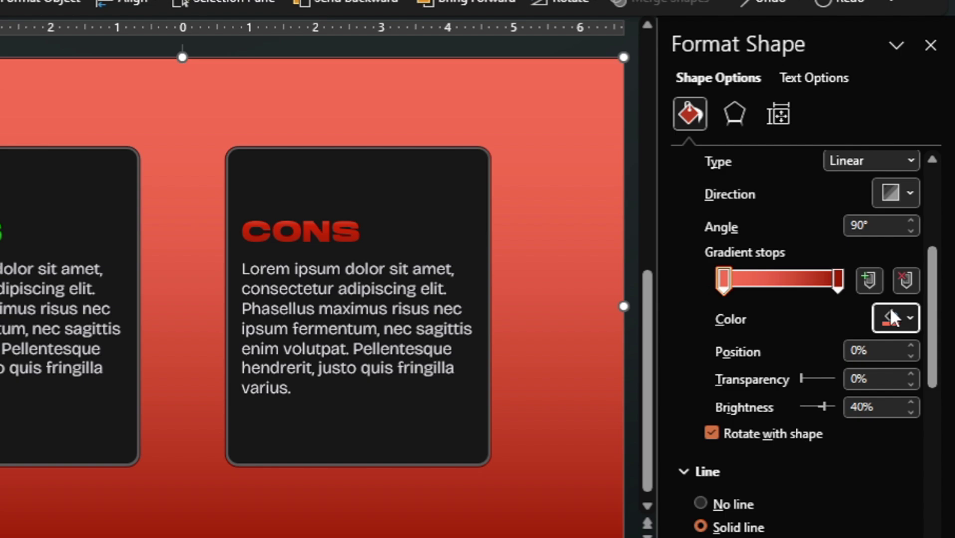
Set the gradient stops to near-black and black, and remove the outline
left_click(891, 317)
left_click(815, 457)
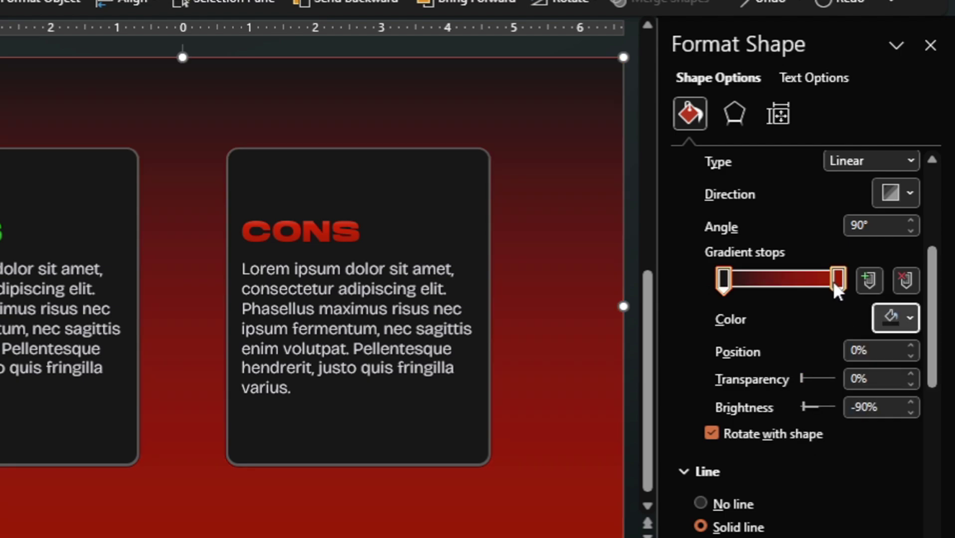
left_click(837, 283)
left_click(896, 318)
left_click(799, 374)
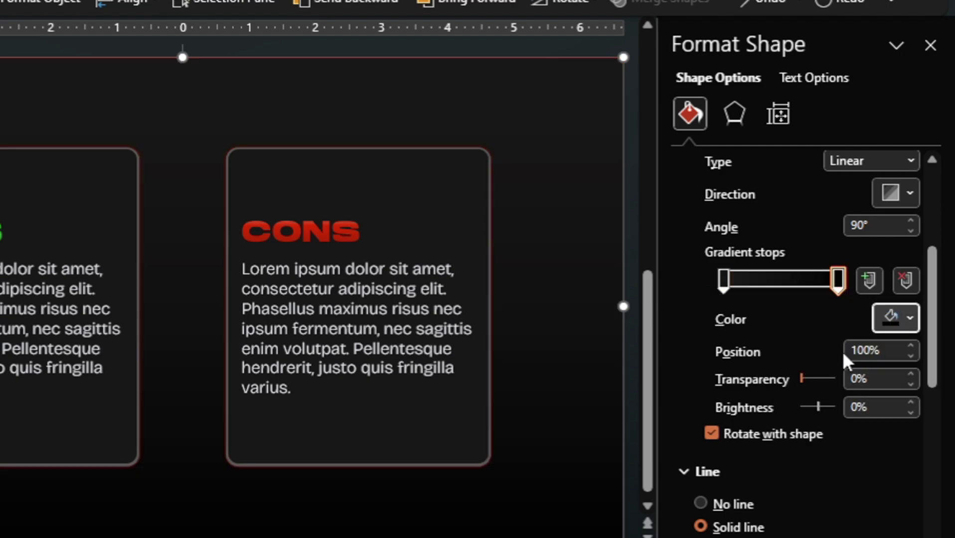
left_click_drag(934, 355, 942, 451)
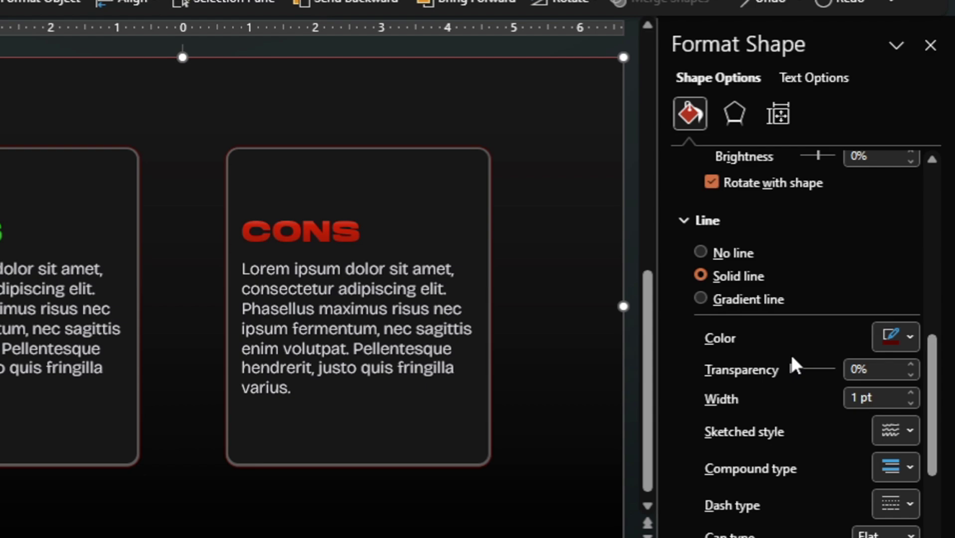
left_click(701, 253)
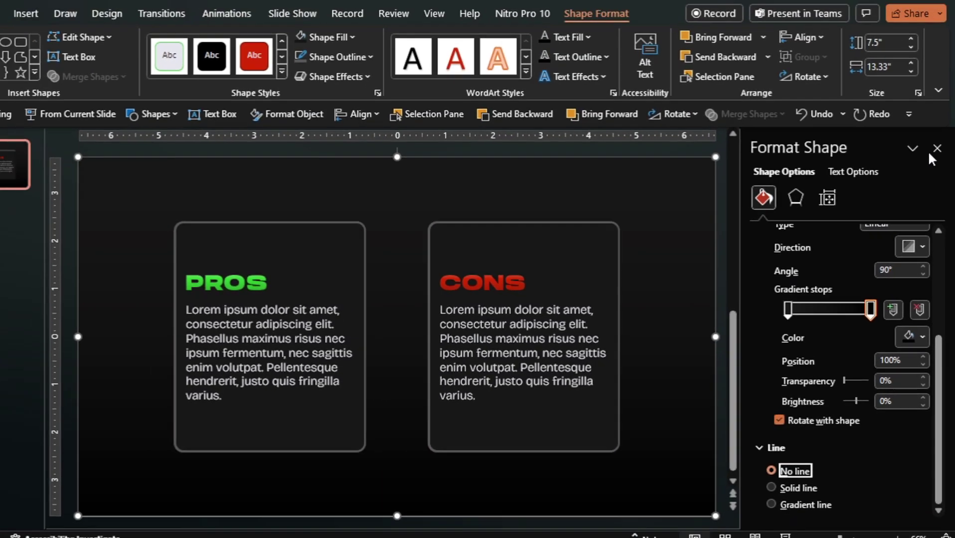
Close the formatting pane and duplicate the PROS card to its right
left_click(930, 45)
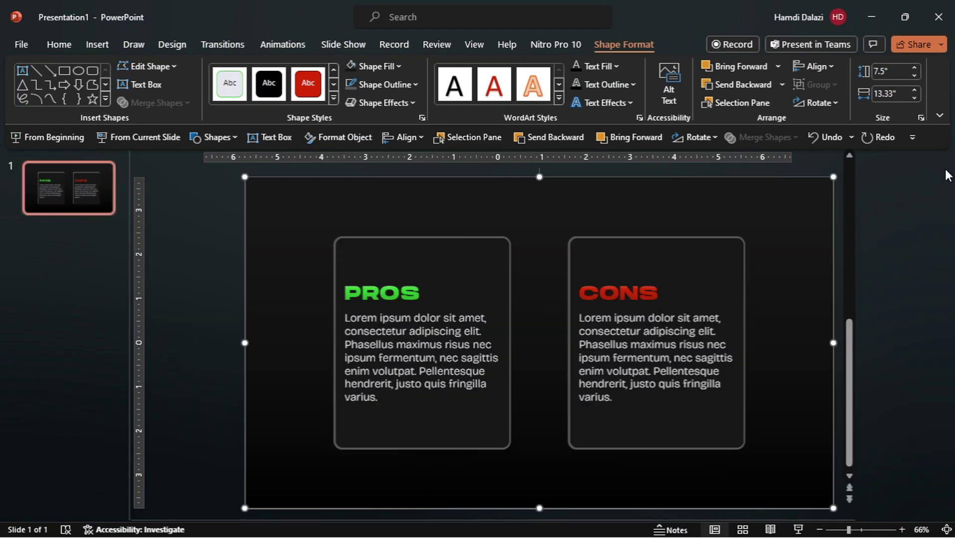
left_click(499, 278)
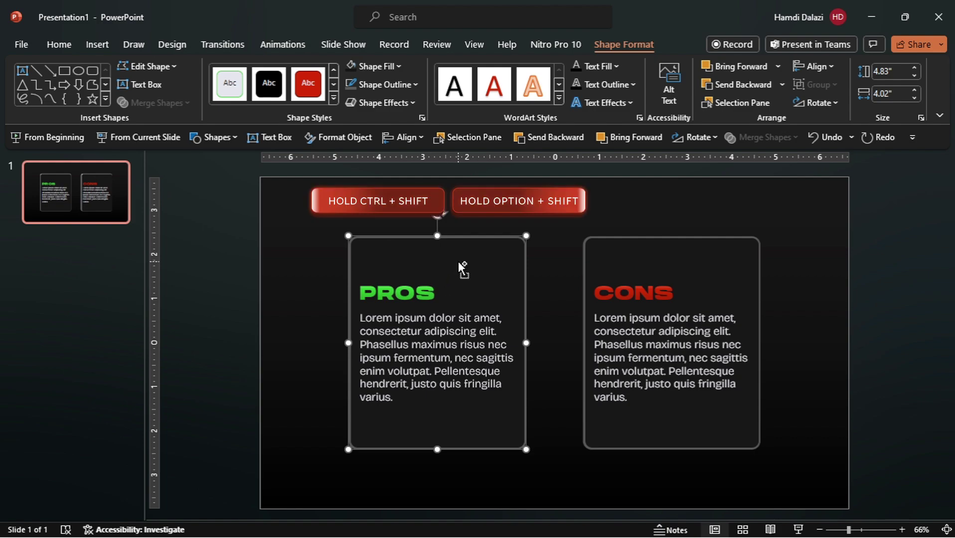
left_click_drag(463, 271, 569, 279)
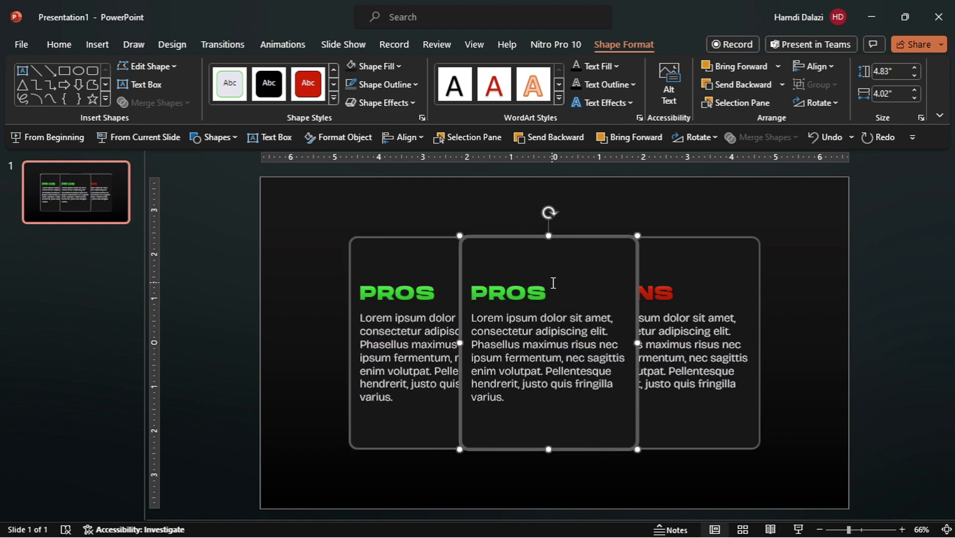
Remove the copy's outline and delete all of its text
left_click(382, 84)
left_click(432, 238)
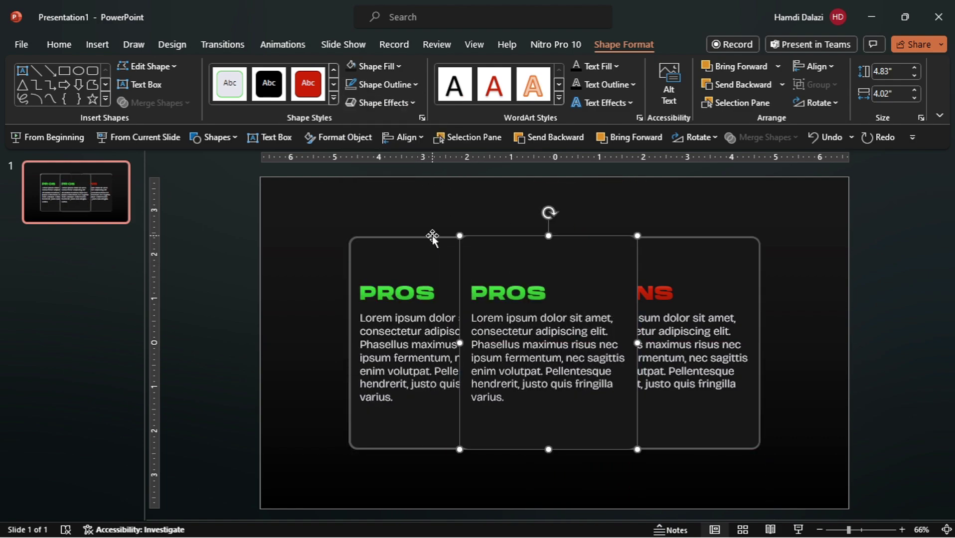
left_click(503, 288)
key("ctrl+a")
key("BackSpace")
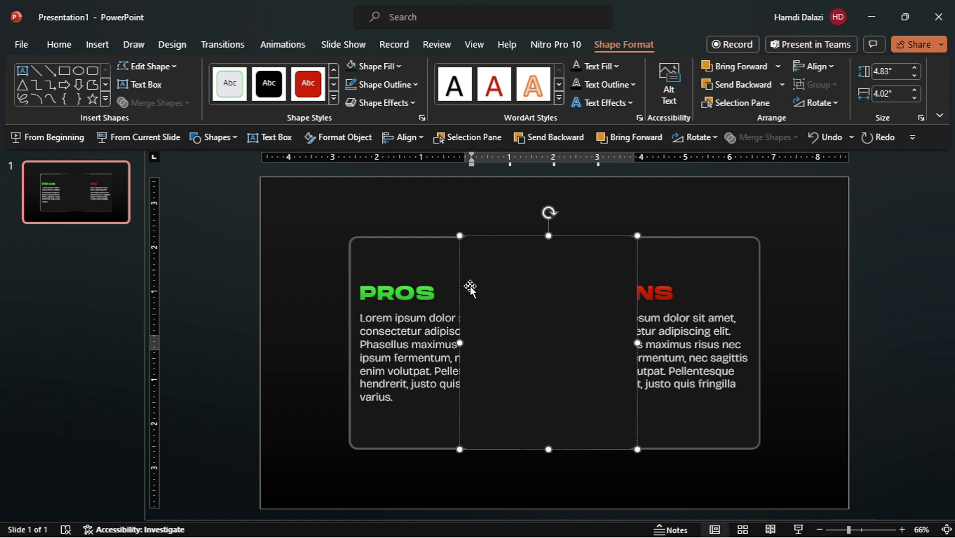
left_click(473, 298)
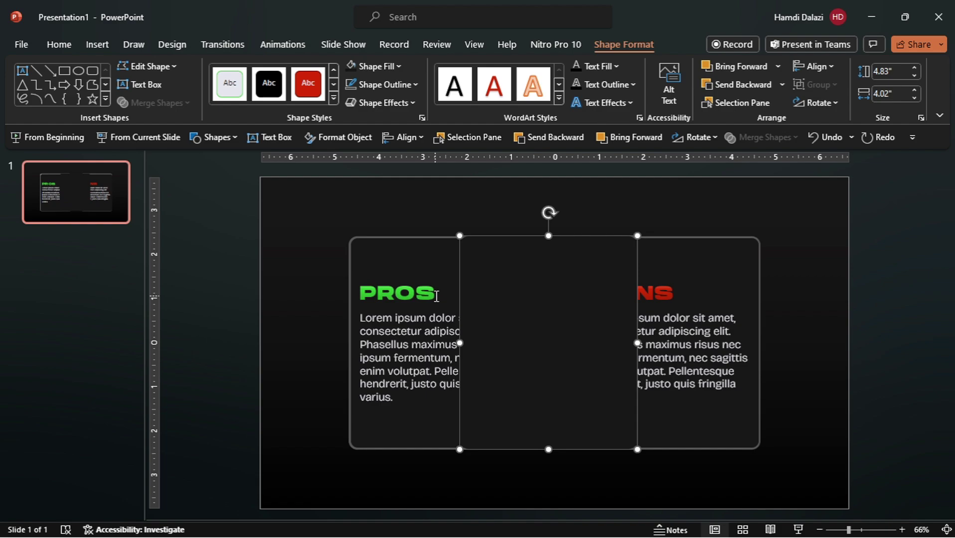
Inspect the gradient fill of the PROS text in the Format Shape pane
left_click(436, 296)
double_click(386, 296)
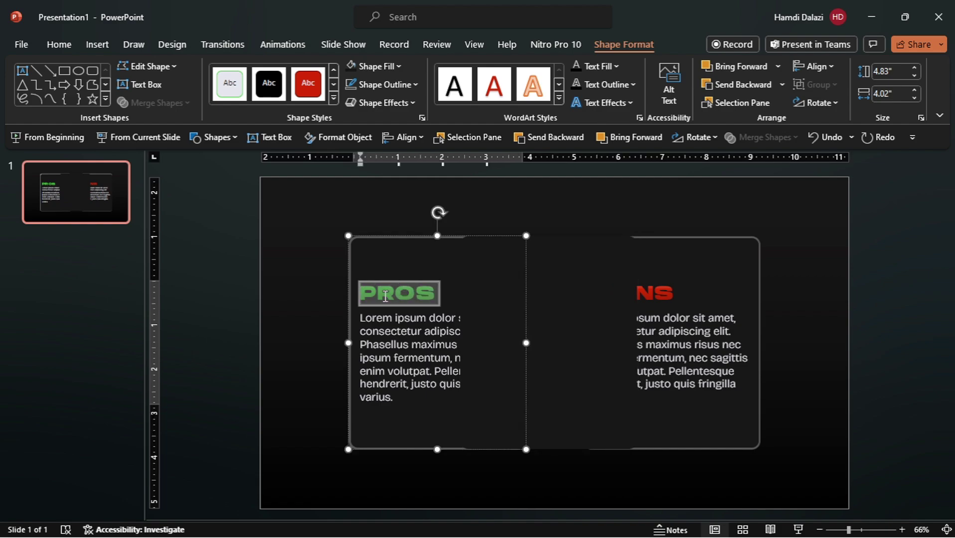
left_click(366, 138)
left_click(861, 191)
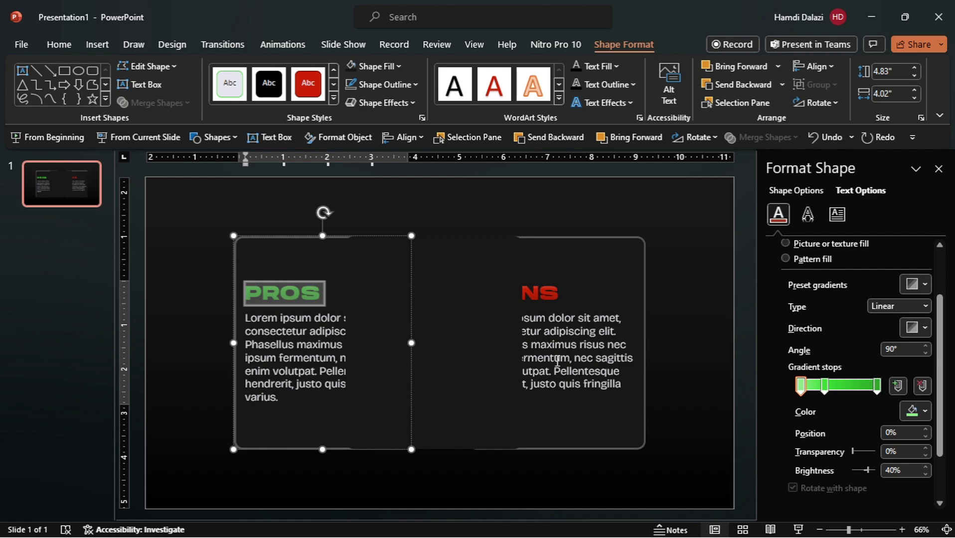
Give the empty card a green gradient fill and move it over the PROS card
left_click(489, 317)
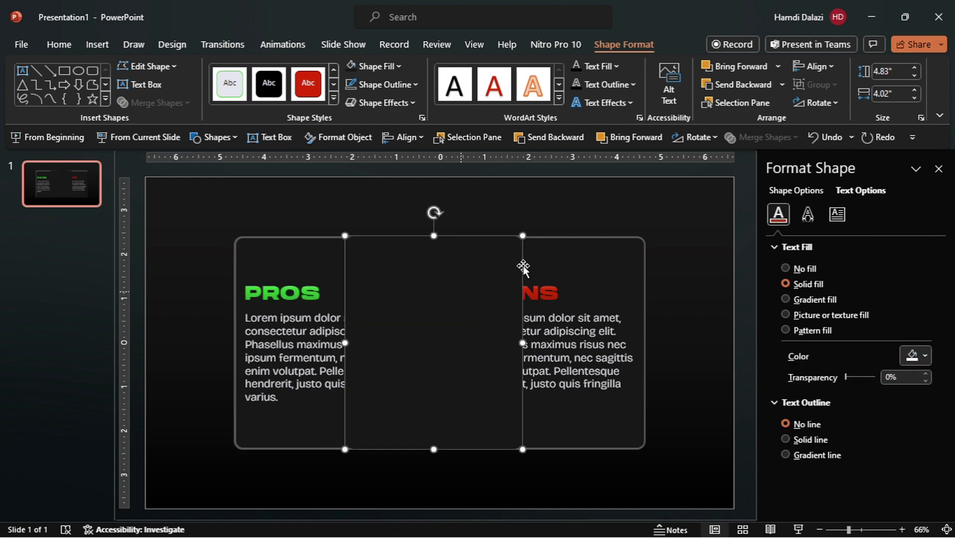
left_click(790, 194)
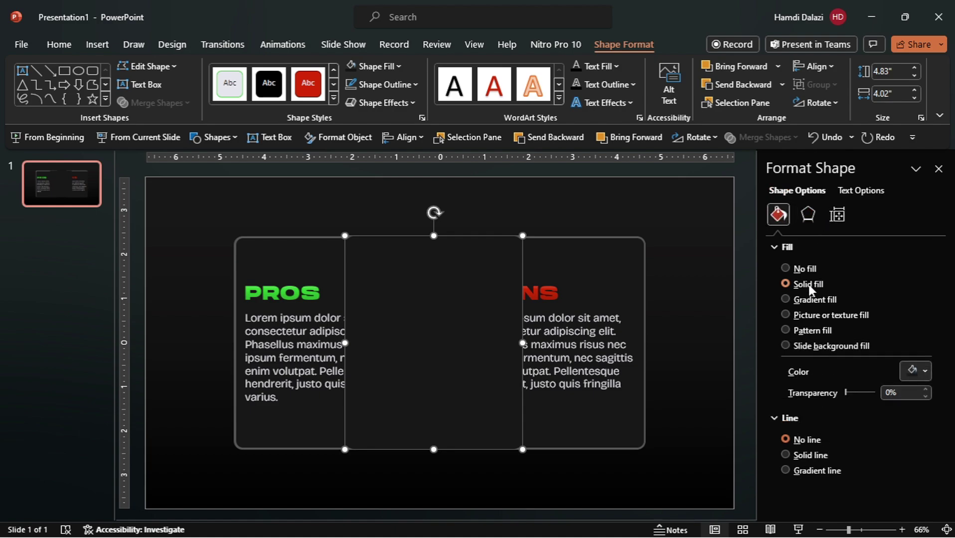
left_click(785, 299)
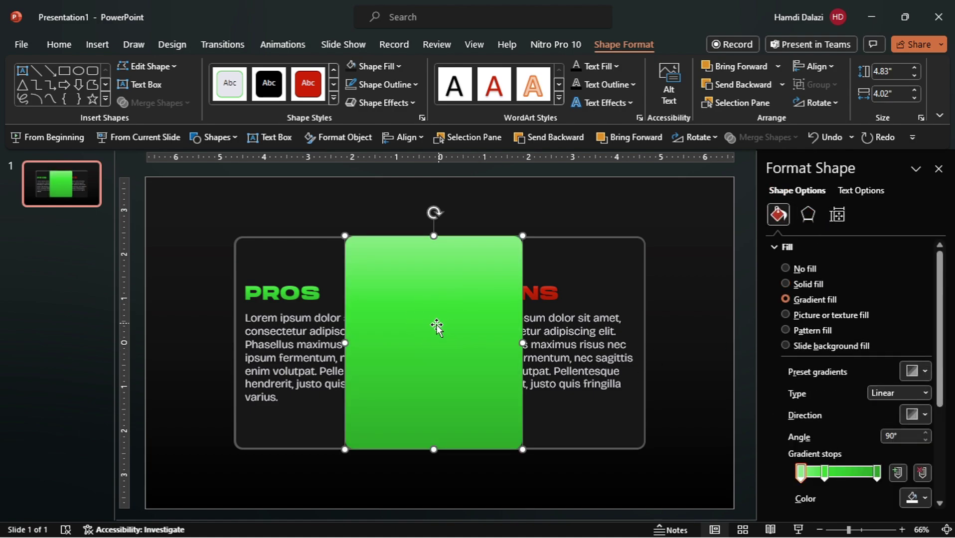
left_click_drag(432, 334, 321, 325)
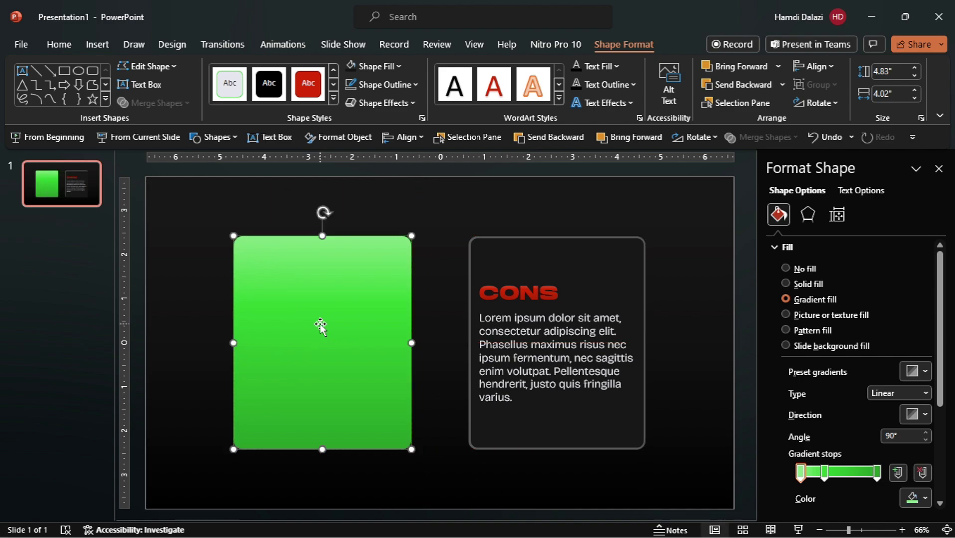
Add a centred, white Hanson 48 pt text box reading PROS onto the green card
left_click(263, 137)
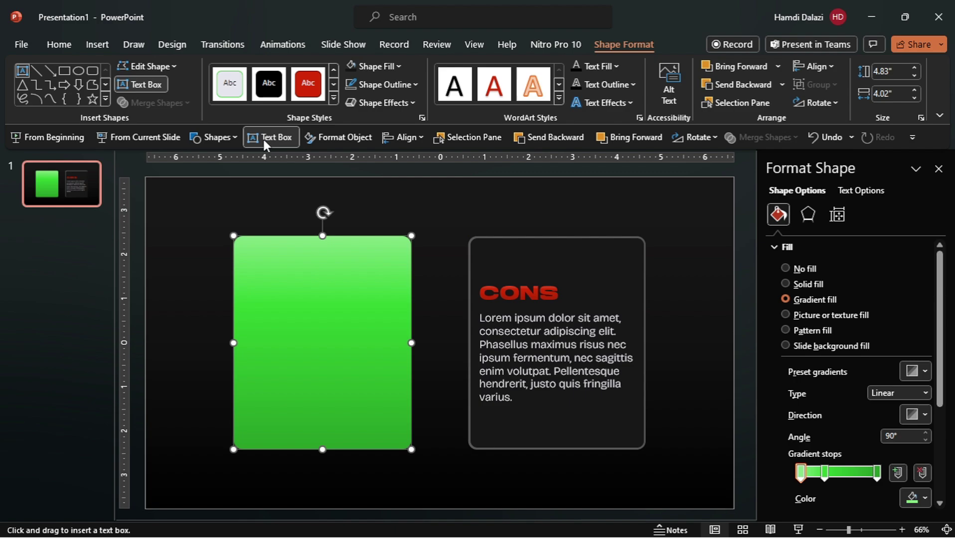
left_click(273, 167)
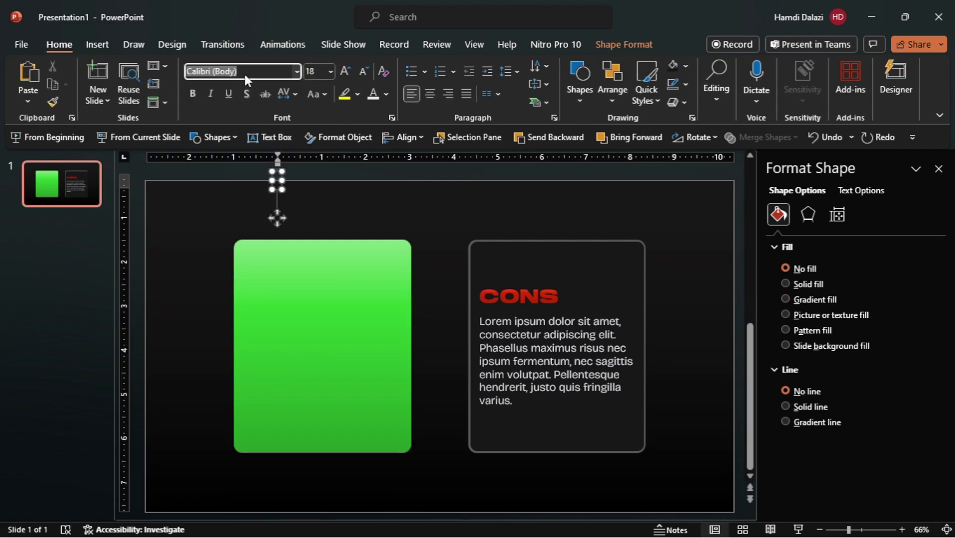
type("hanson")
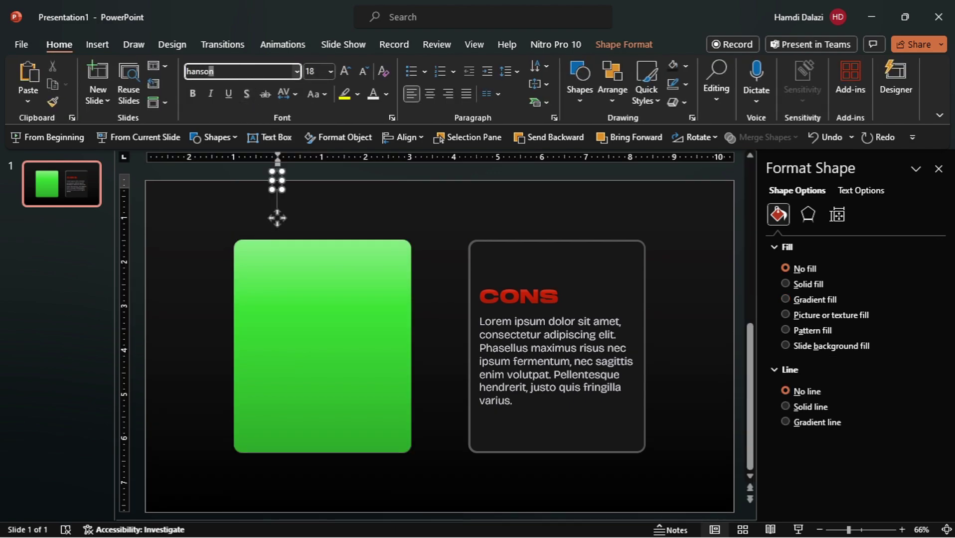
key("Tab")
key("BackSpace")
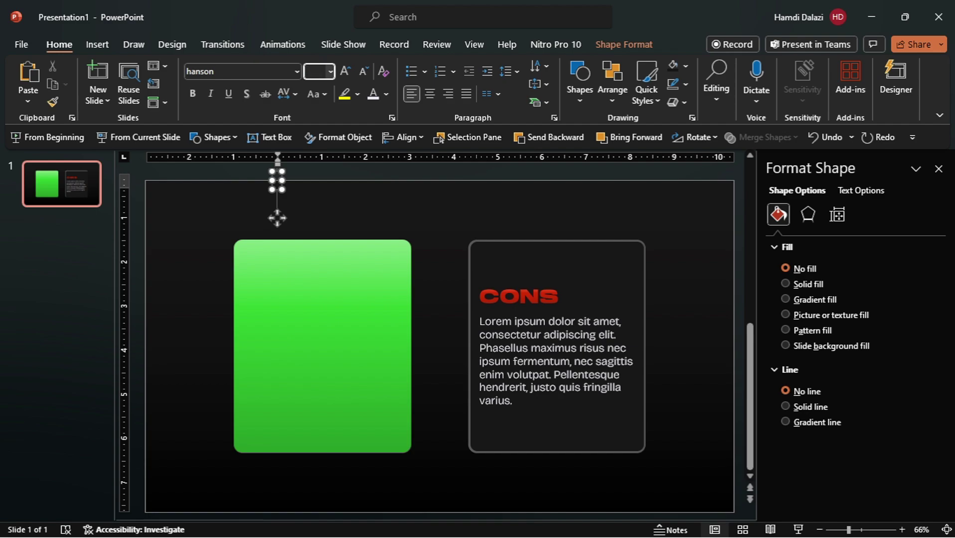
key("Return")
left_click(436, 93)
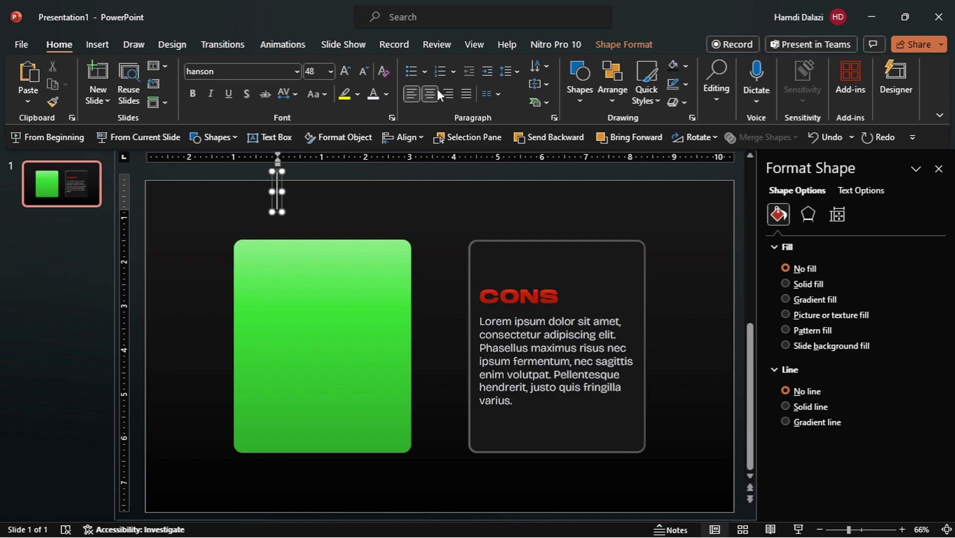
left_click(388, 95)
left_click(375, 133)
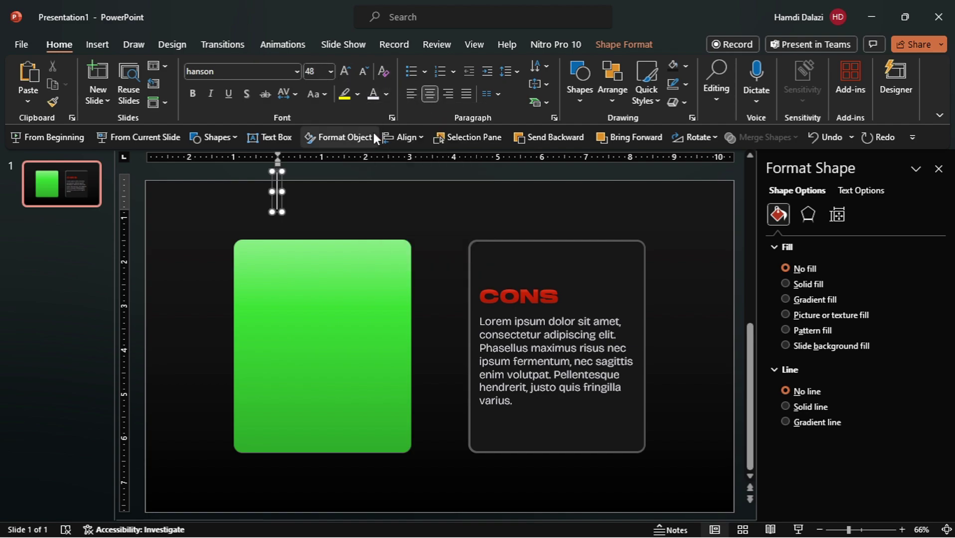
type("PROS")
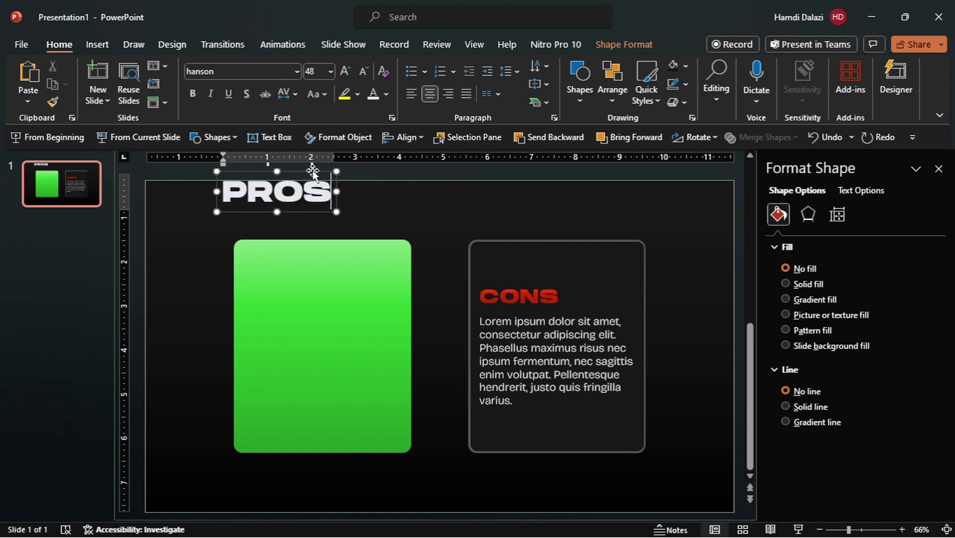
left_click_drag(314, 167, 411, 355)
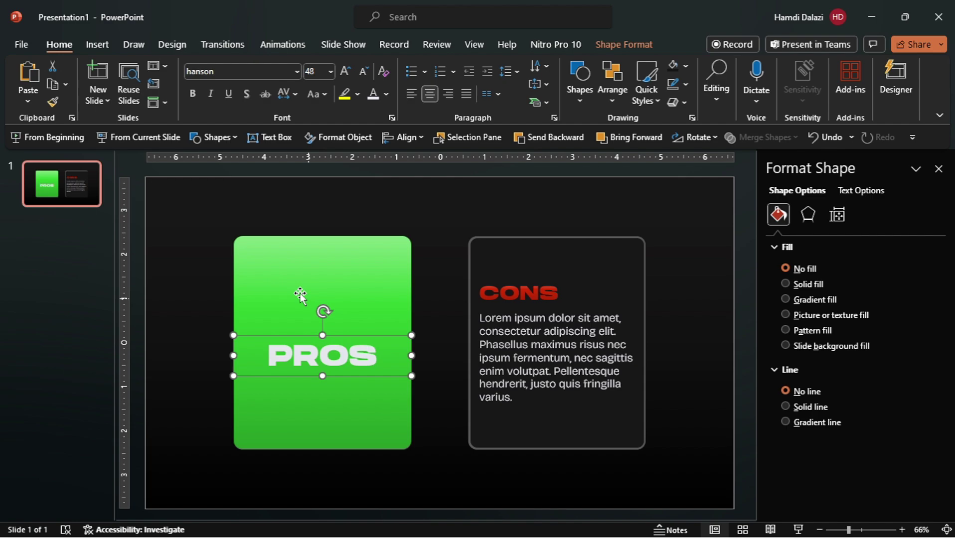
Insert a full battery stock icon, colour it white, and place it on the green card
left_click(82, 44)
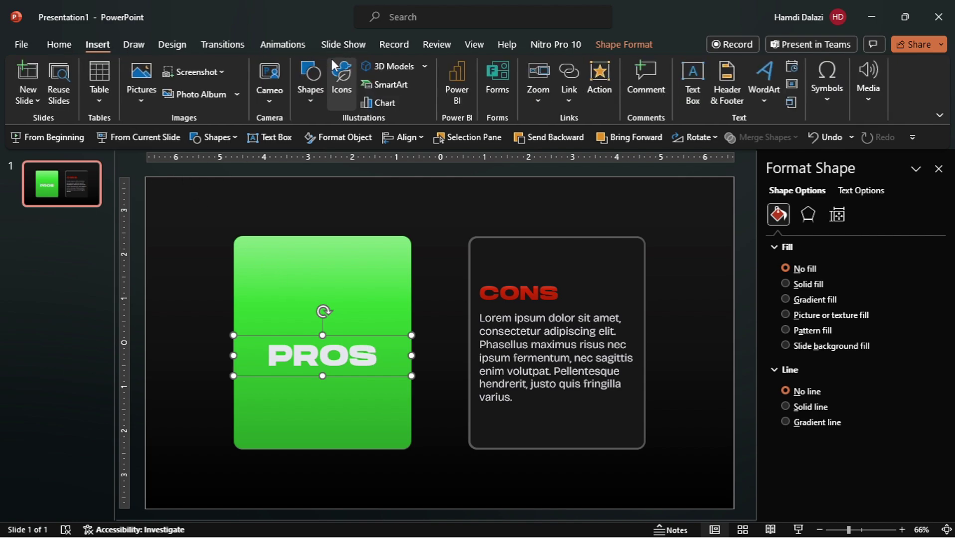
left_click(341, 72)
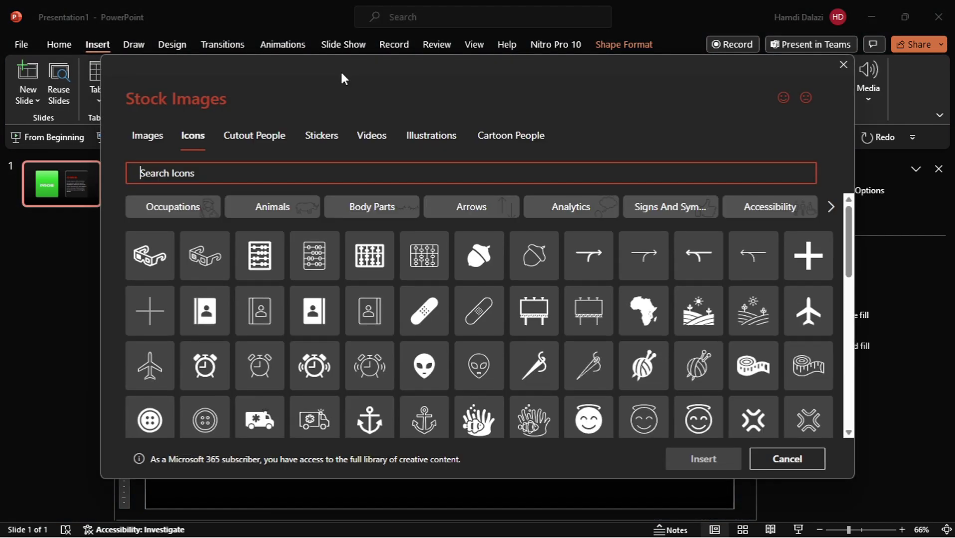
type("Battery")
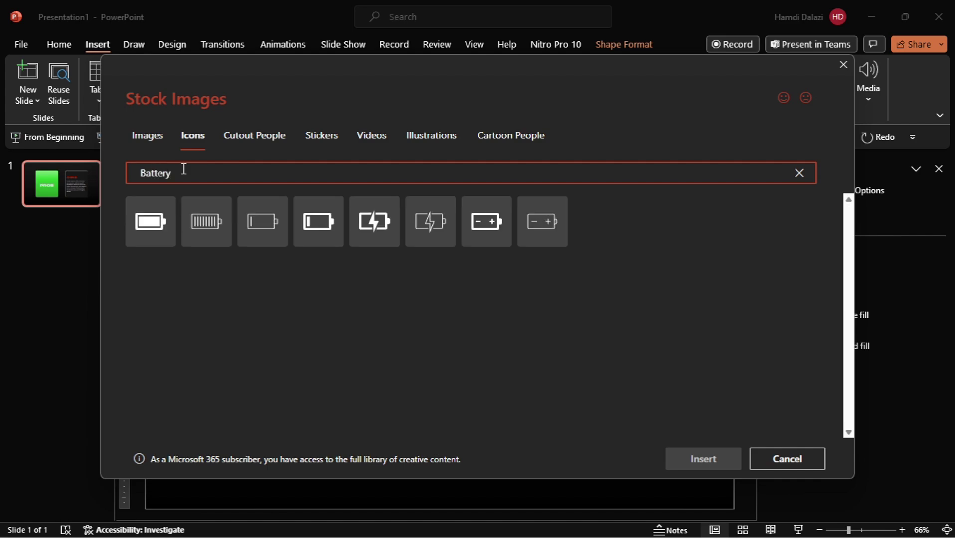
left_click(150, 221)
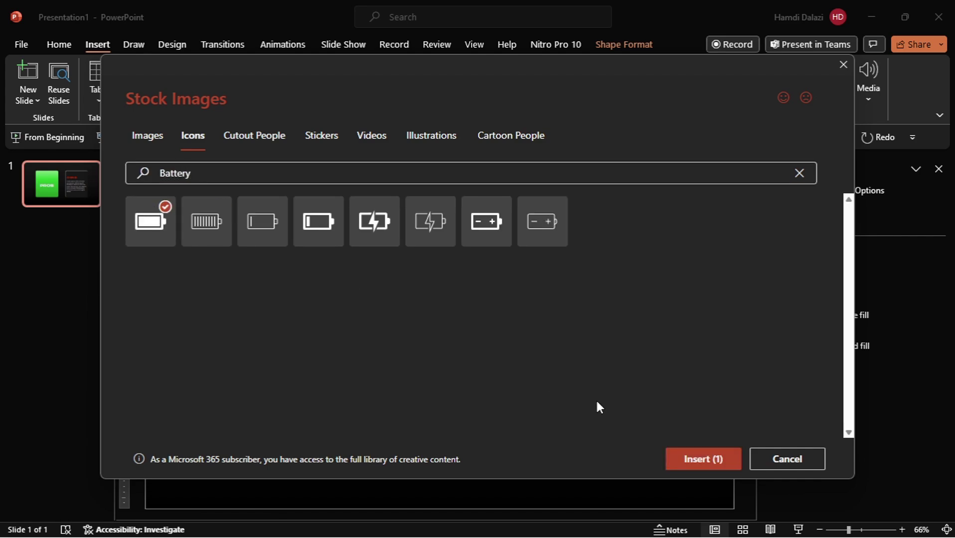
left_click(702, 457)
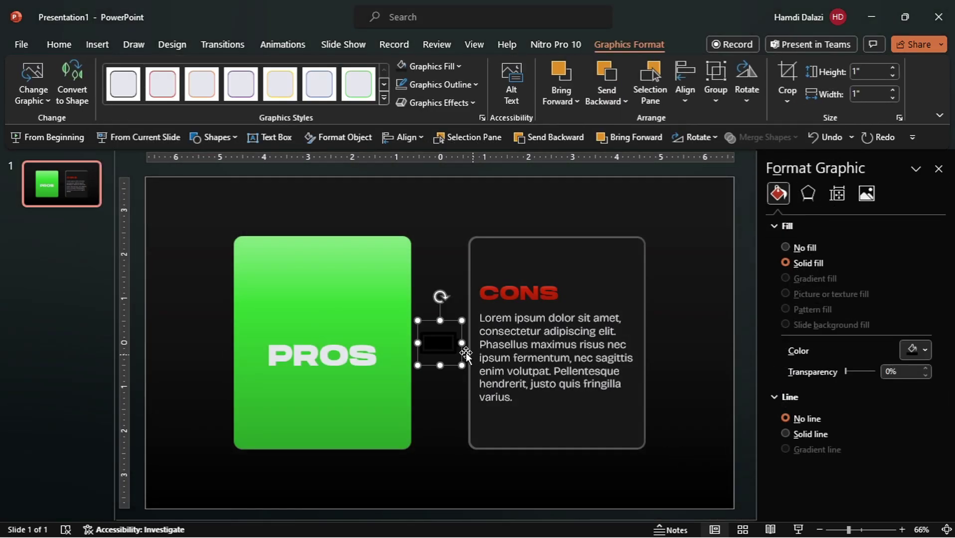
left_click(432, 68)
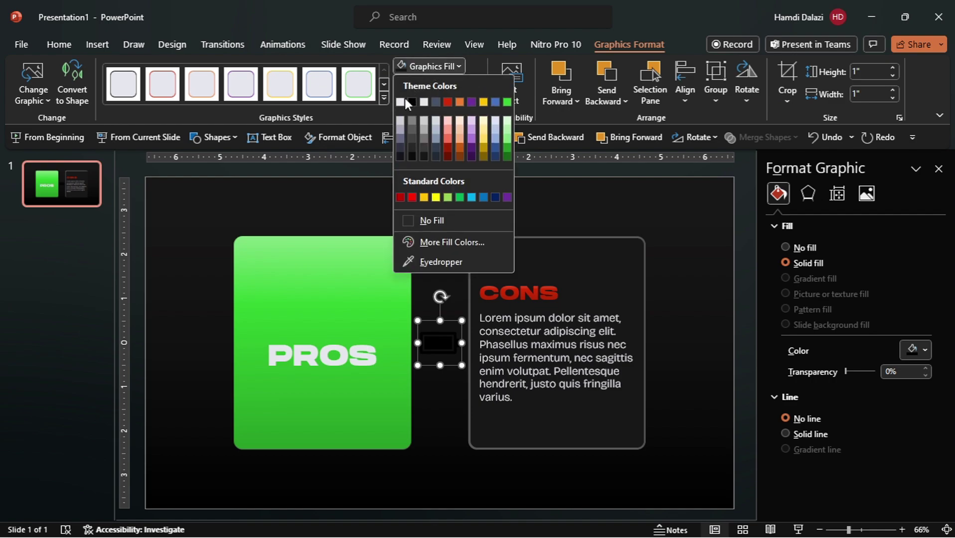
left_click(401, 101)
left_click_drag(445, 337, 328, 317)
Group the icon with the PROS text, align it middle on the card, and group all three
left_click(326, 357, "shift")
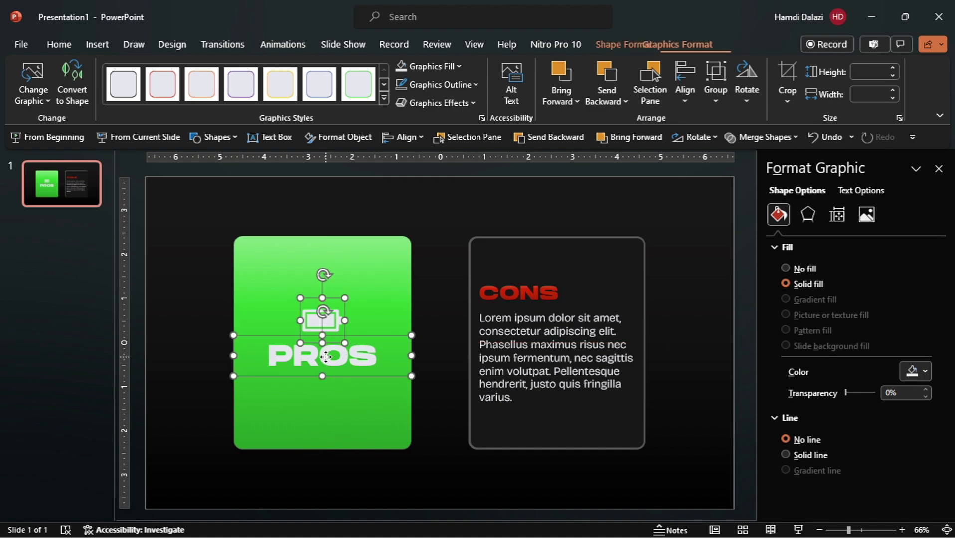
key("ctrl+g")
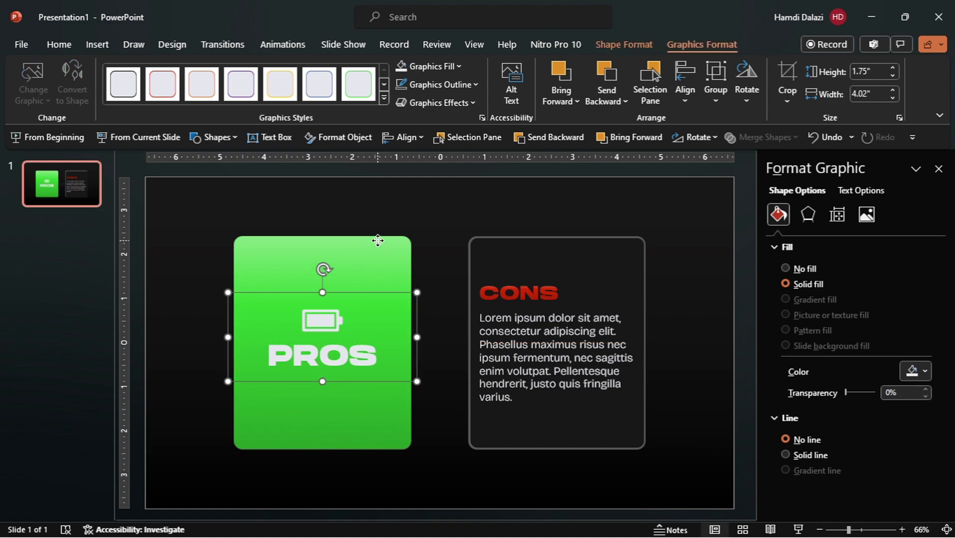
left_click(378, 241, "shift")
left_click(411, 139)
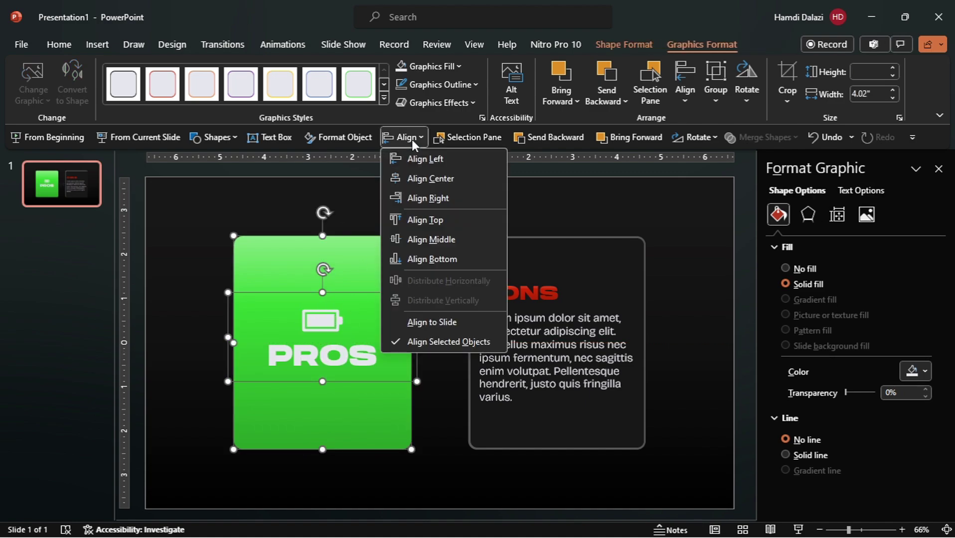
left_click(432, 240)
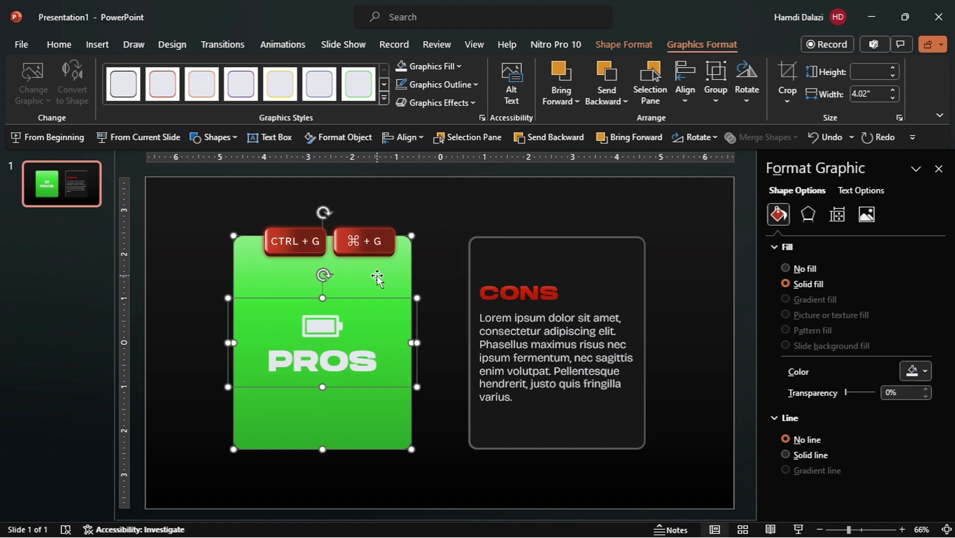
key("ctrl+g")
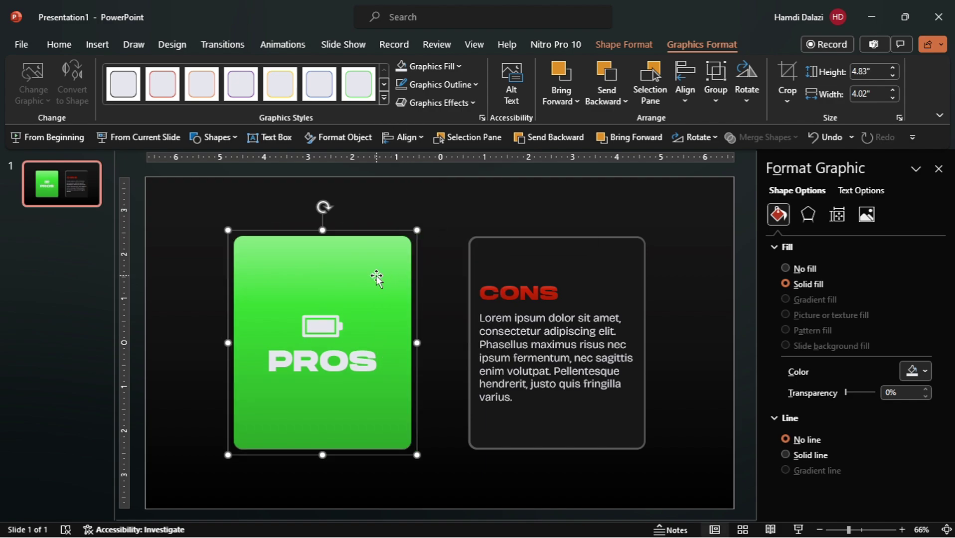
Duplicate the PROS group to the right and change its label to CONS
left_click_drag(376, 278, 535, 289)
left_click(512, 358)
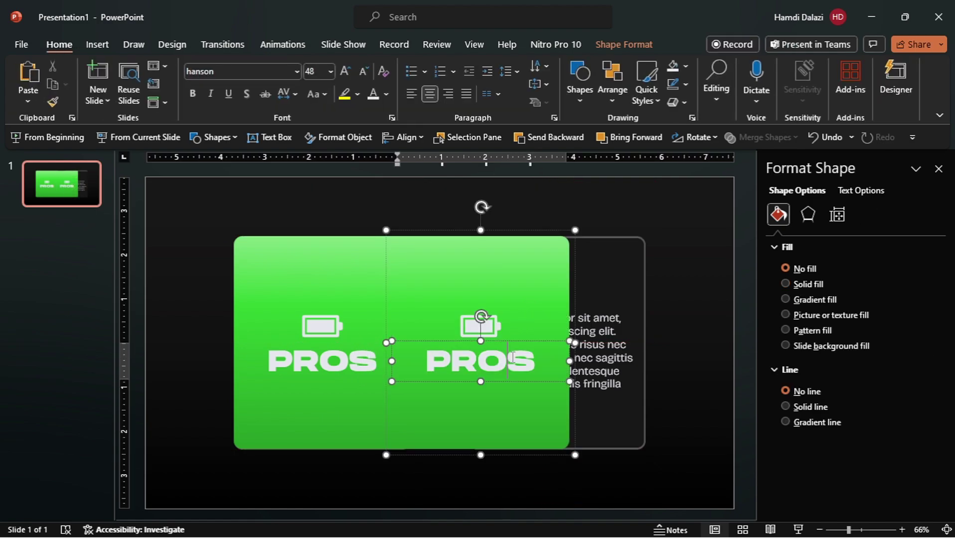
key("BackSpace")
key("BackSpace")
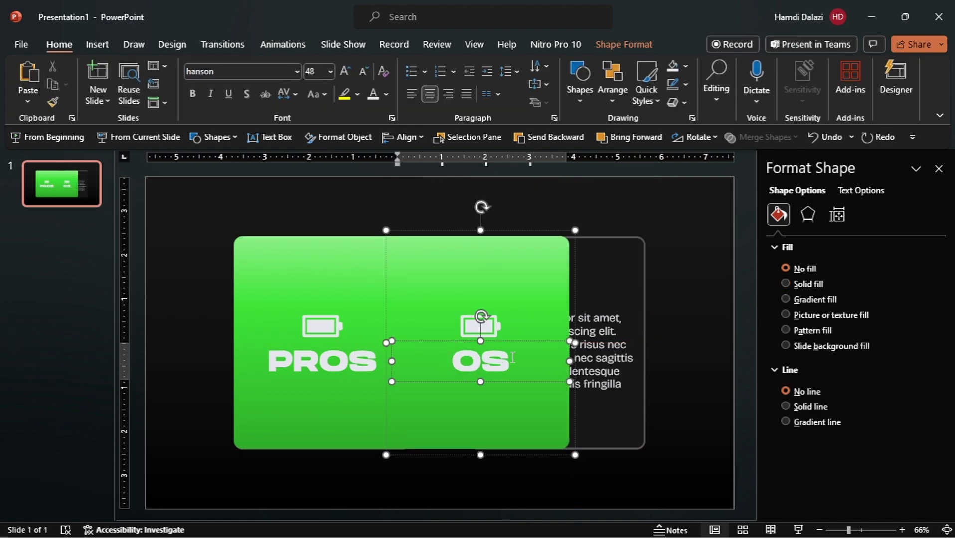
type("CON")
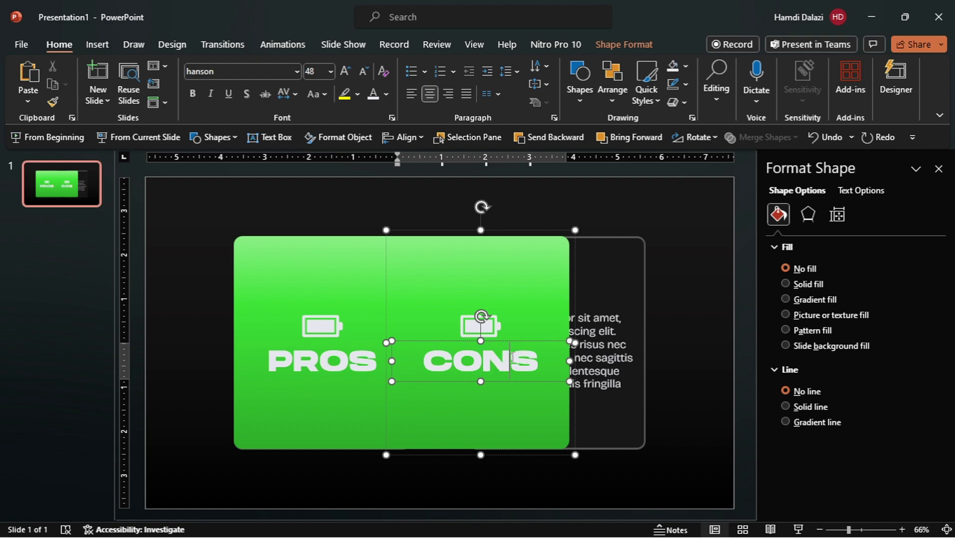
Replace the copy's battery icon with a low-charge battery icon
left_click(481, 327)
right_click(491, 328)
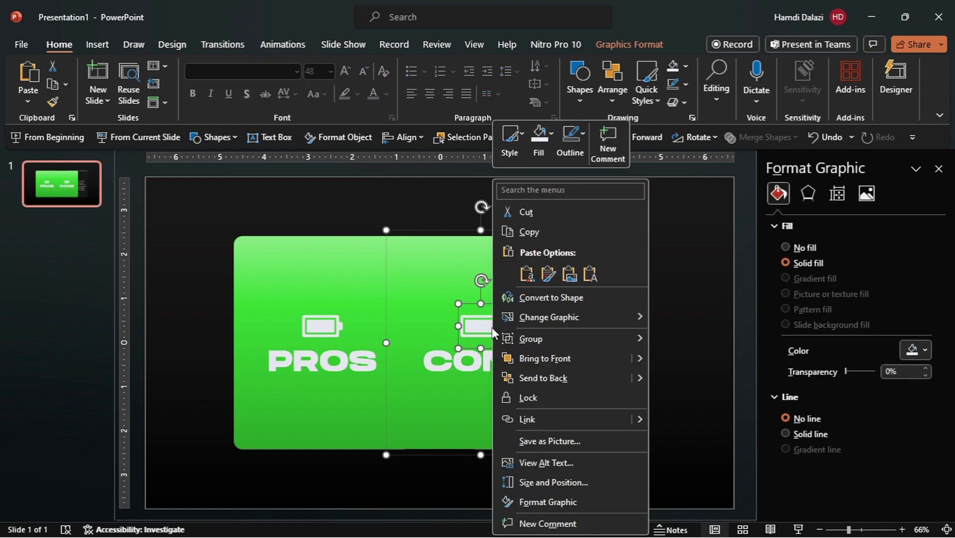
mouse_move(556, 315)
left_click(678, 397)
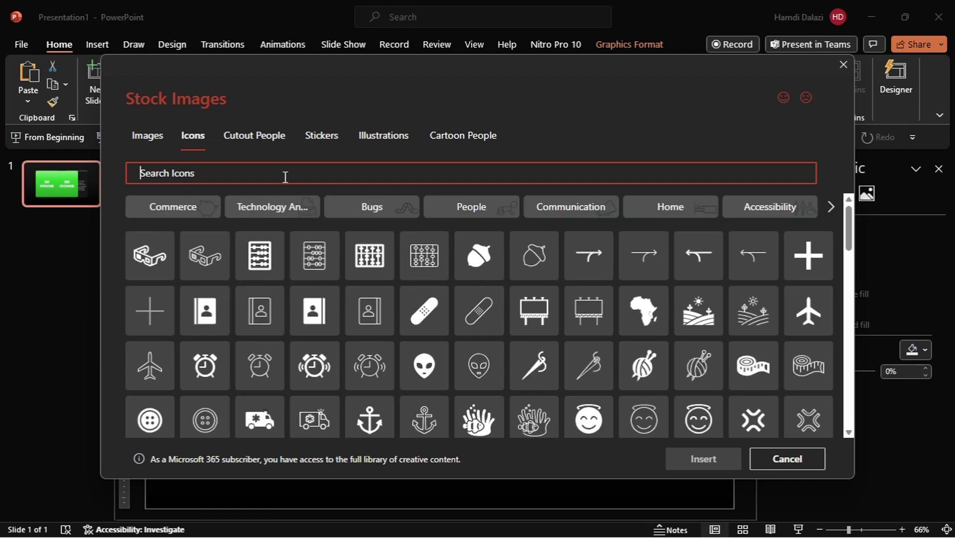
type("Battery")
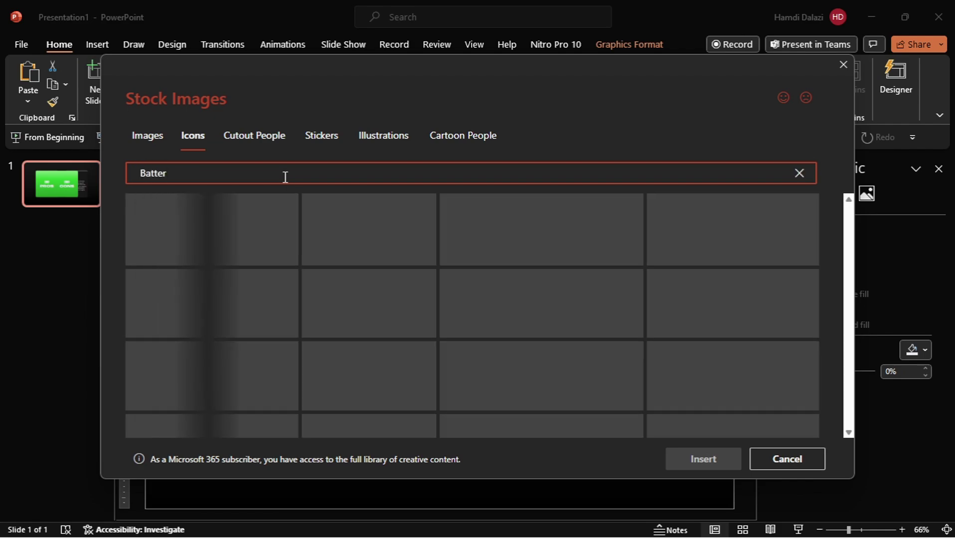
left_click(332, 206)
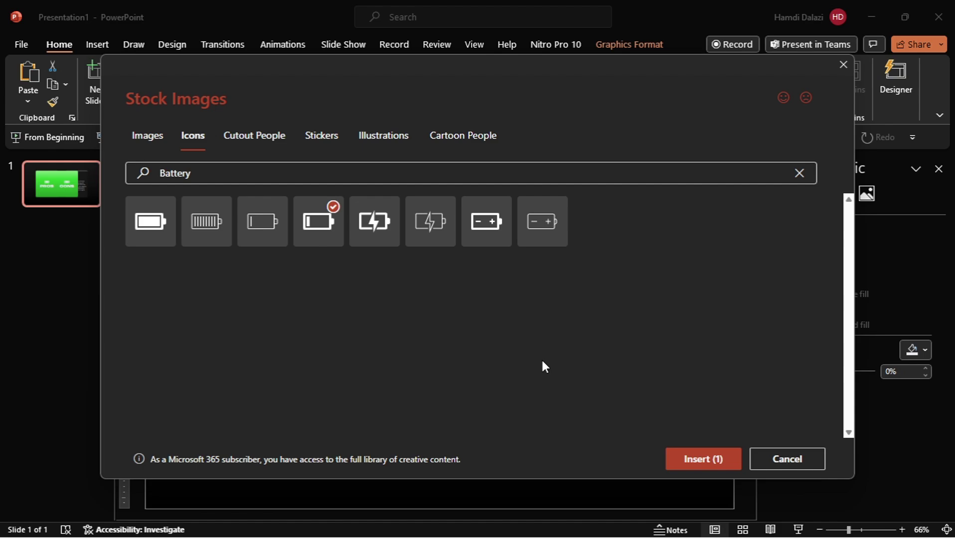
left_click(681, 461)
Switch the copied card to a solid fill and shift it left to expose the CONS heading
key("Escape")
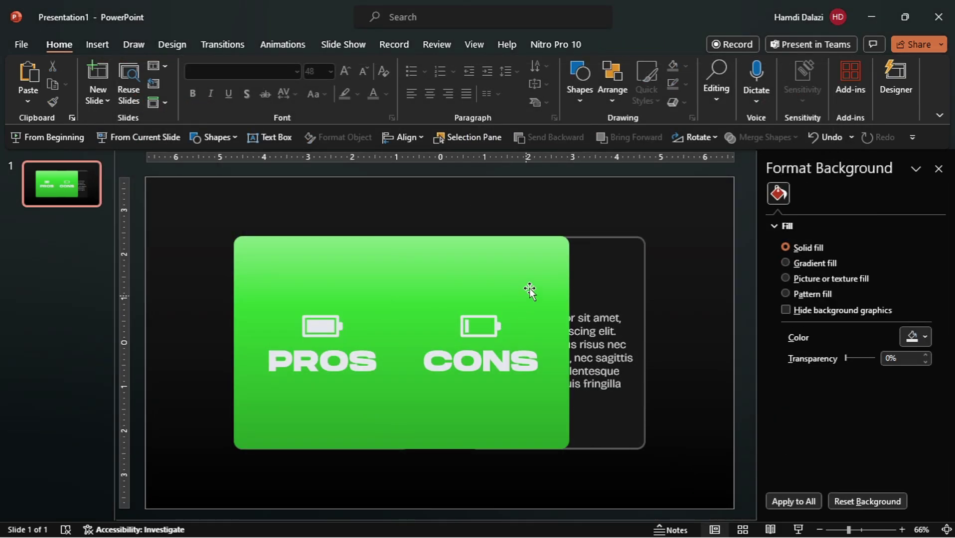
left_click(537, 292)
left_click(537, 292)
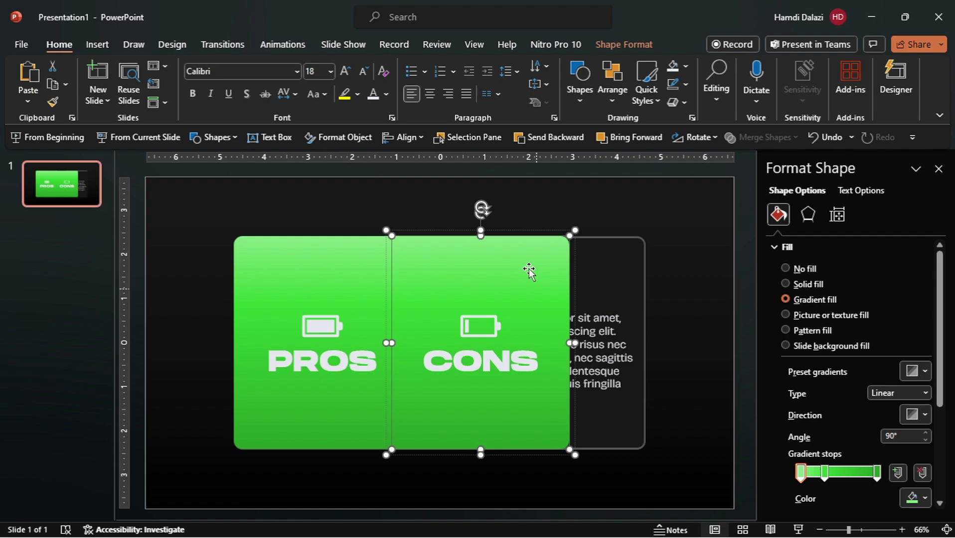
left_click(785, 283)
left_click(544, 230)
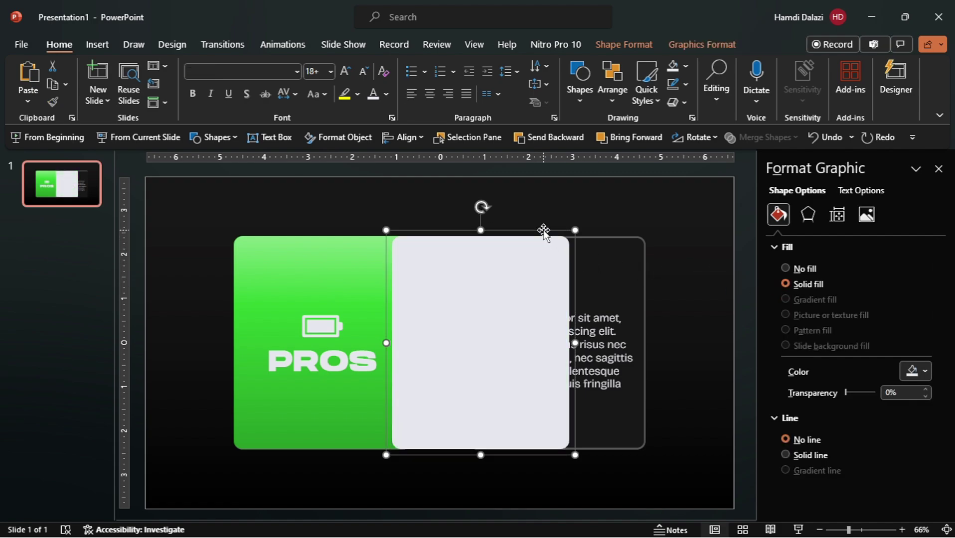
left_click_drag(544, 231, 474, 230)
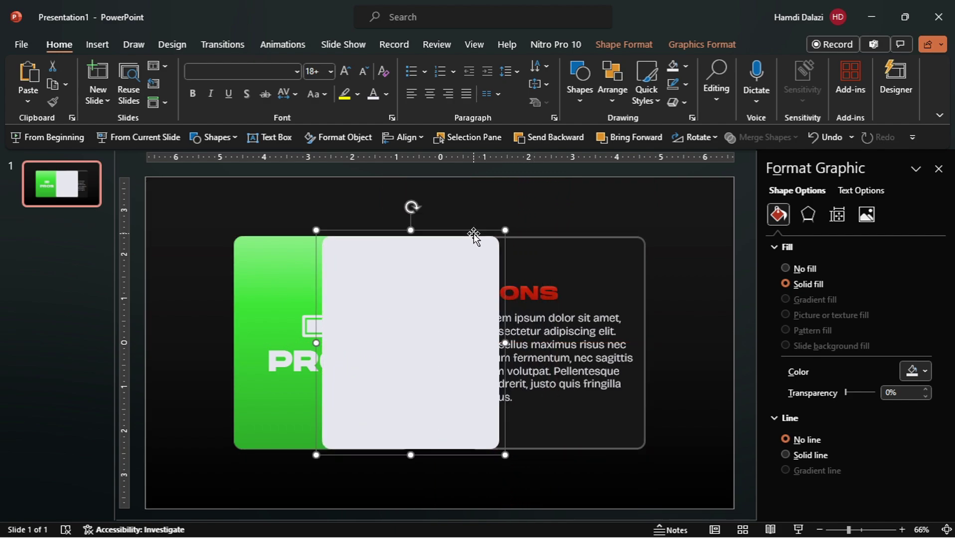
Give the card a red gradient fill and move it beside the PROS card
left_click(566, 283)
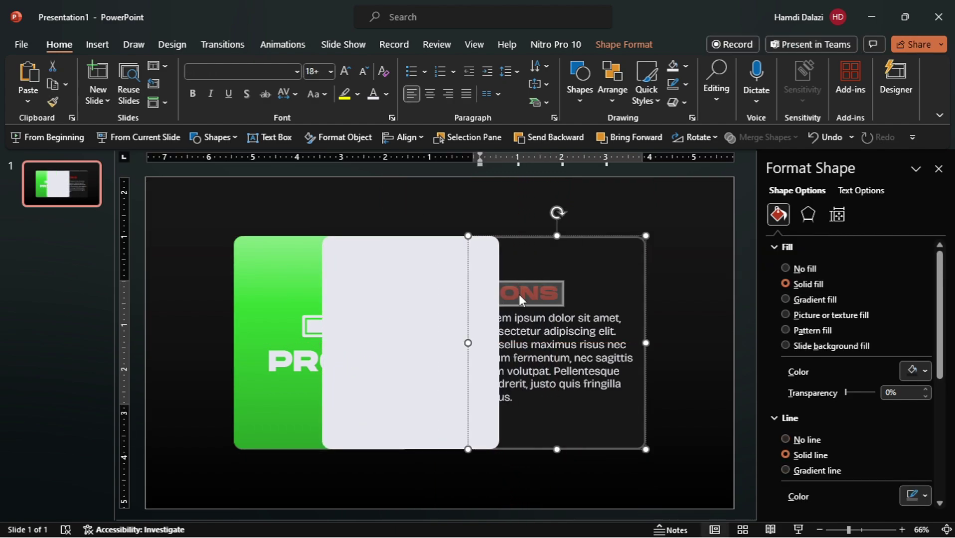
left_click(849, 191)
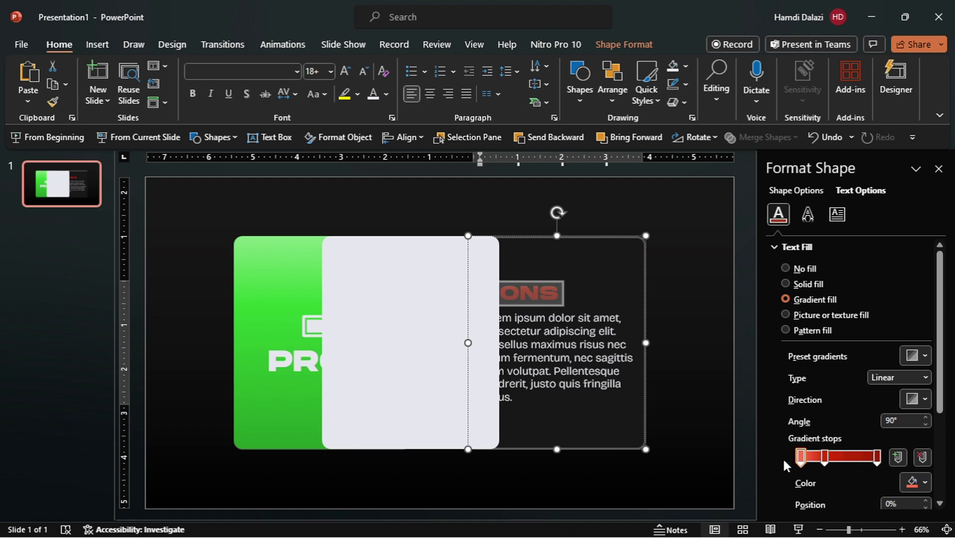
left_click(453, 273)
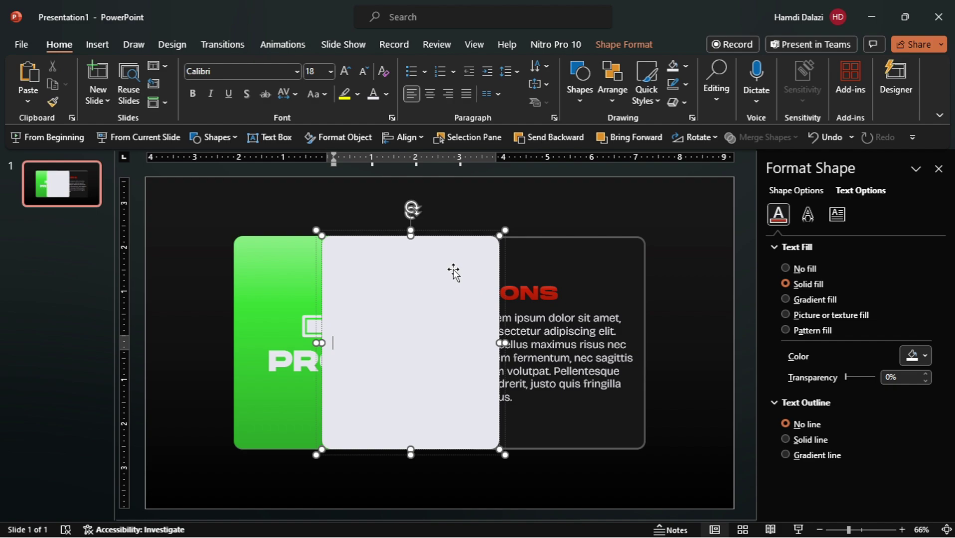
left_click(783, 194)
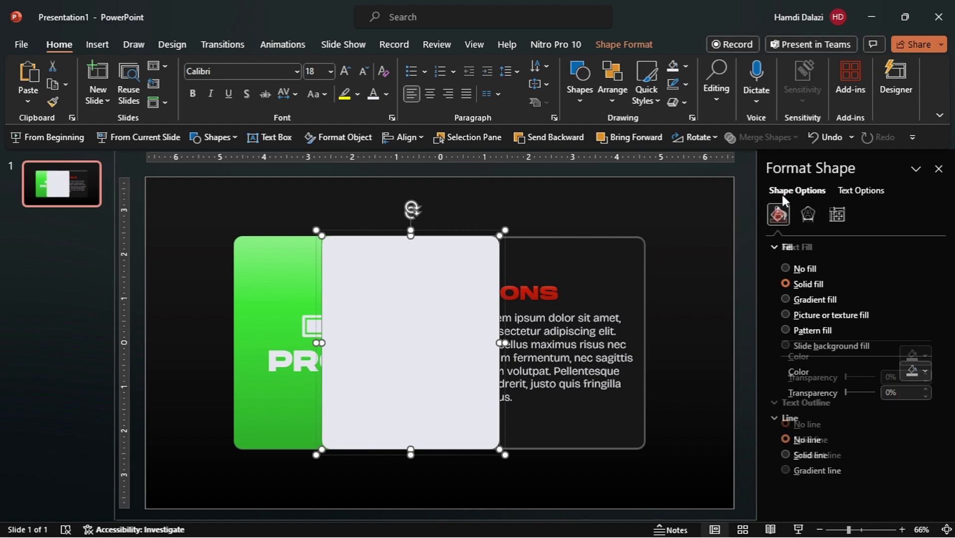
left_click(785, 299)
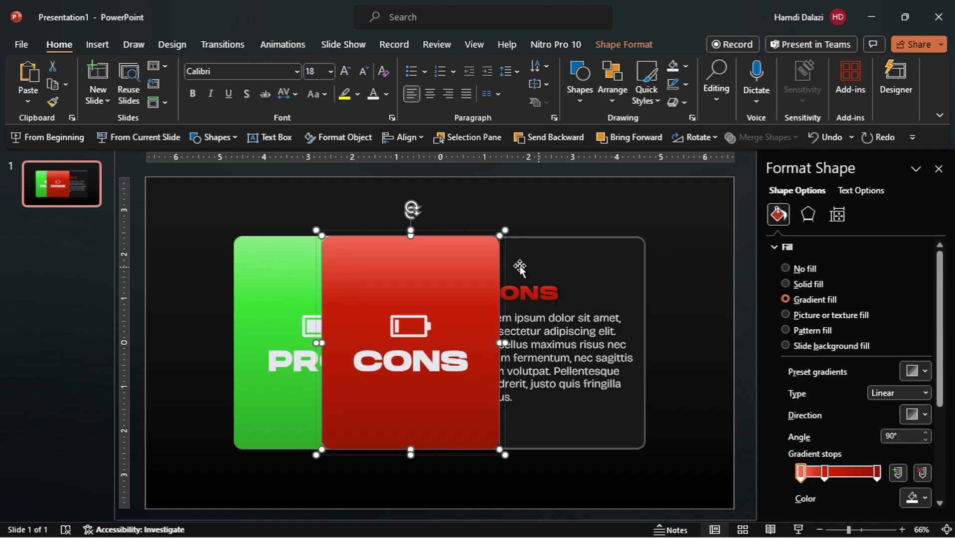
left_click(450, 228)
left_click_drag(450, 228, 597, 251)
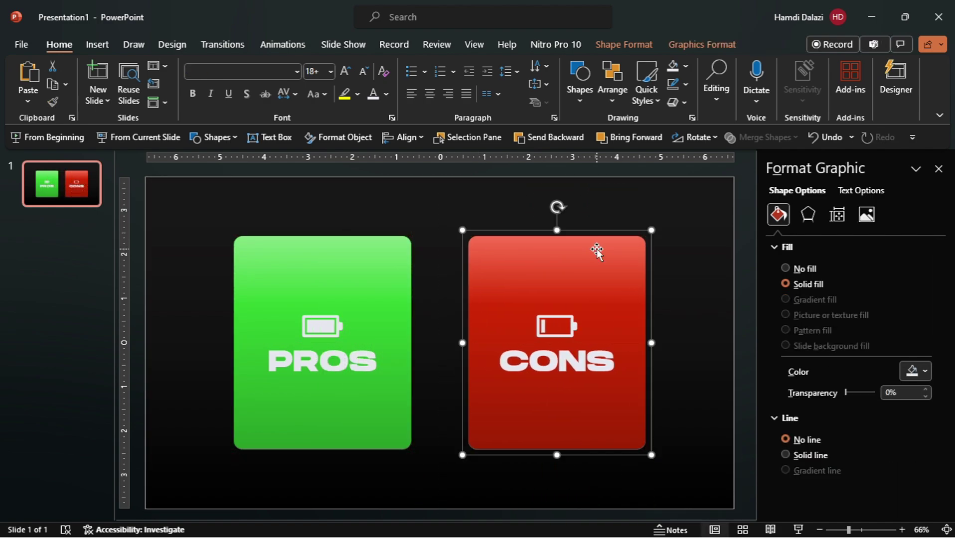
In the Selection Pane, rename the card groups !!Cons and !!Pros
left_click(466, 136)
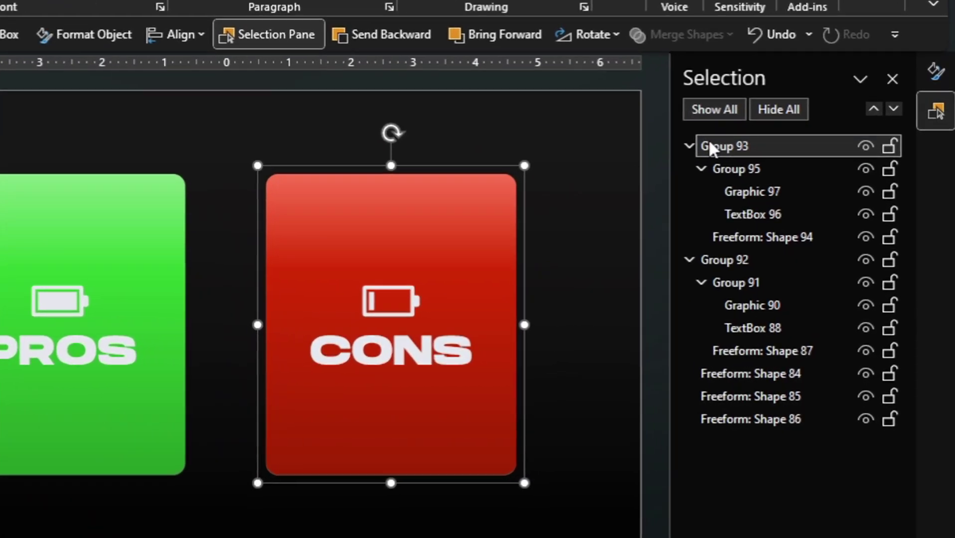
left_click(708, 145)
key("ctrl+a")
key("BackSpace")
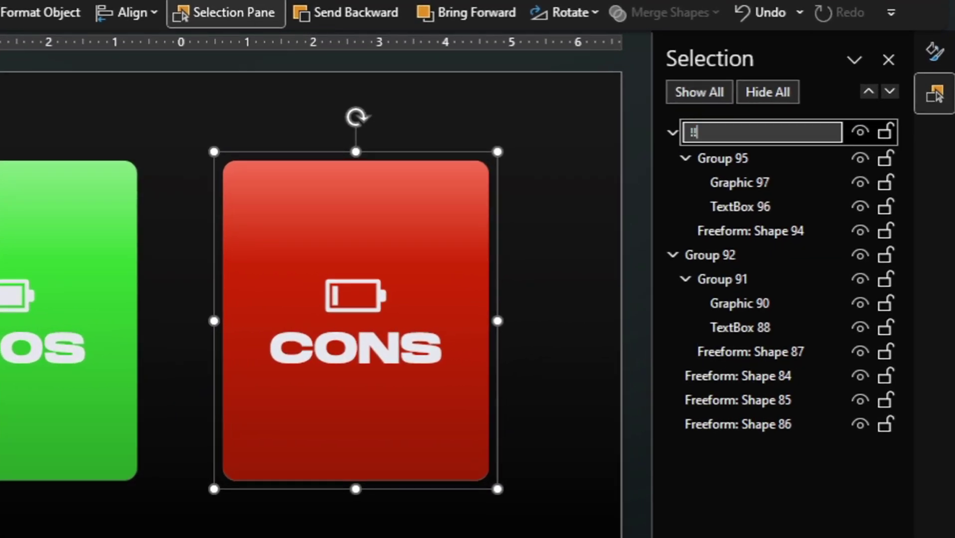
type("!!Cons")
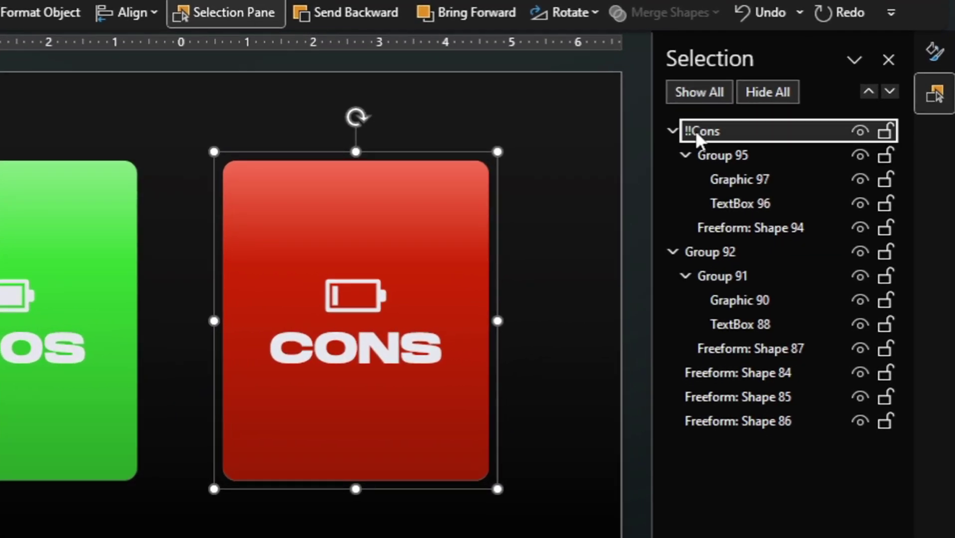
left_click(708, 248)
left_click(708, 248)
key("ctrl+a")
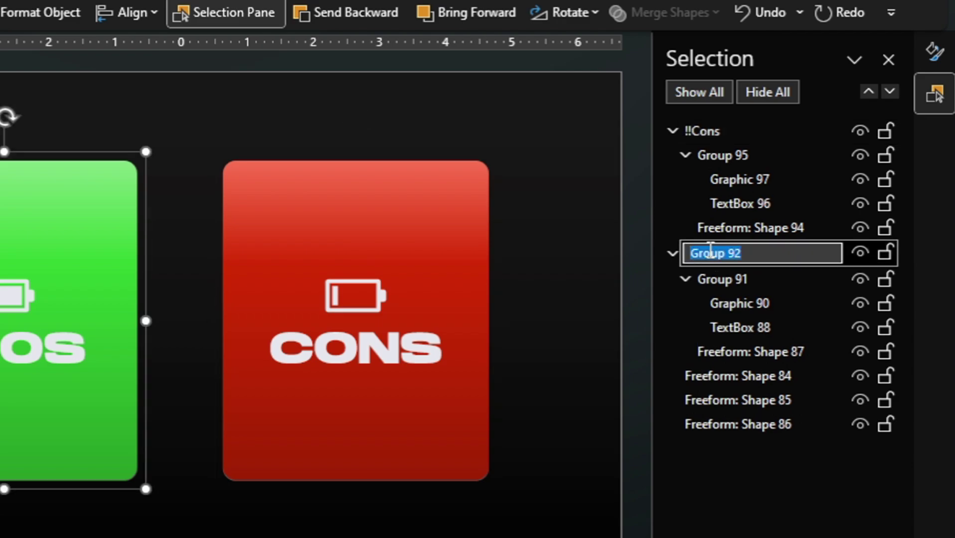
type("!!Pros")
key("Return")
Rename the freeform shapes !!Mask, !!Cons Text and !!Pros Text
left_click(720, 371)
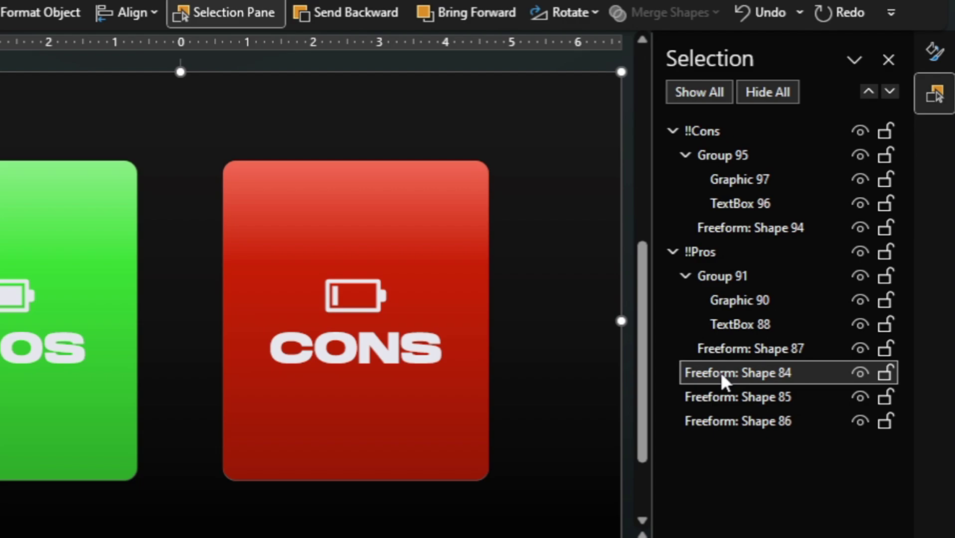
left_click(723, 373)
type("!!")
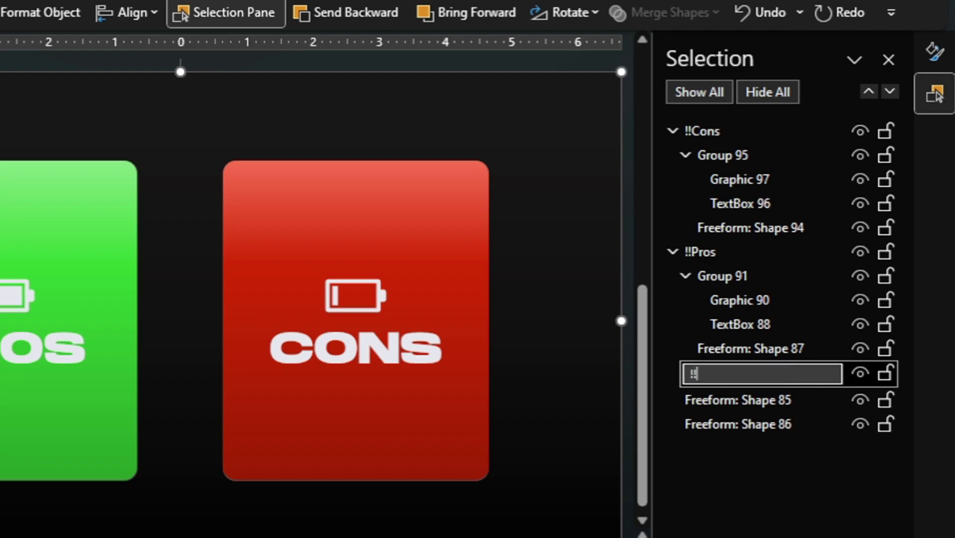
type("Mask")
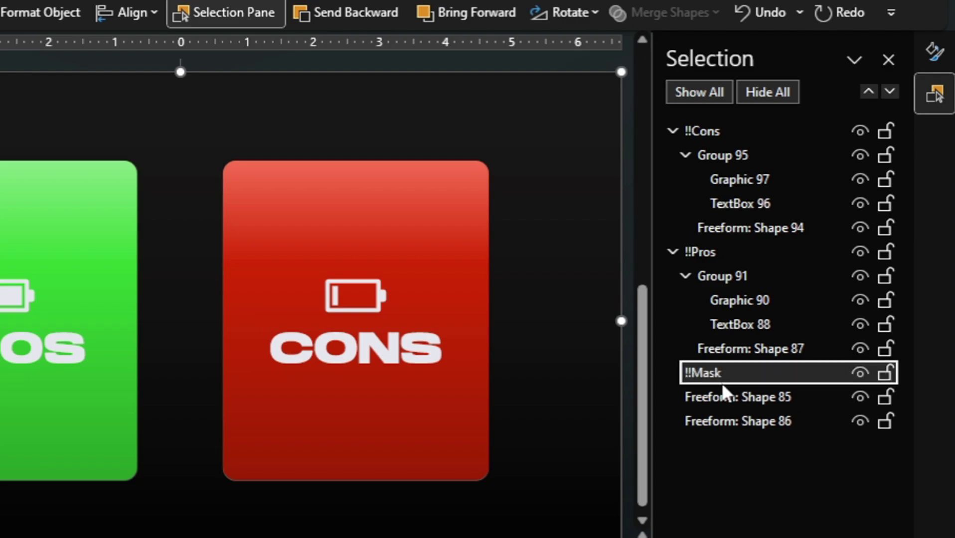
left_click(721, 397)
left_click(724, 397)
type("!")
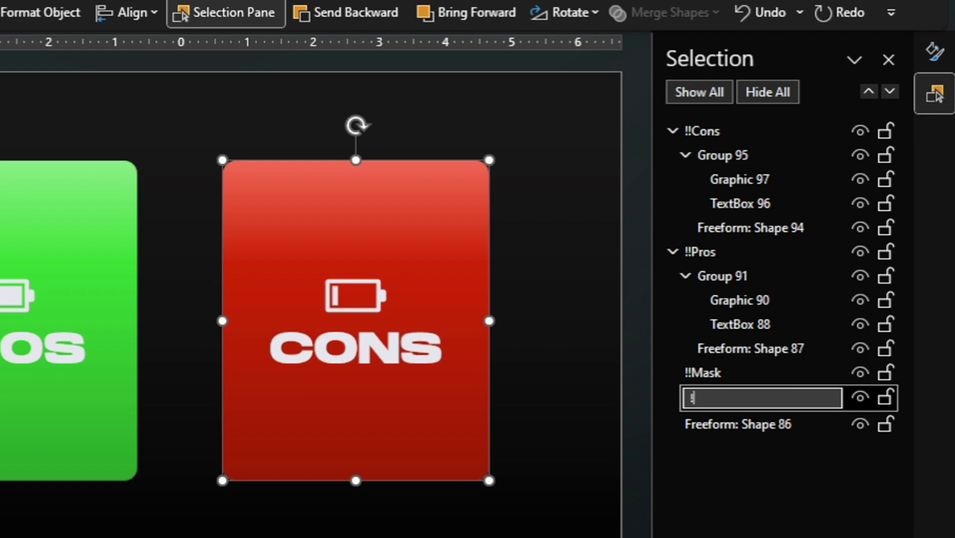
type("!Cons Text")
key("Return")
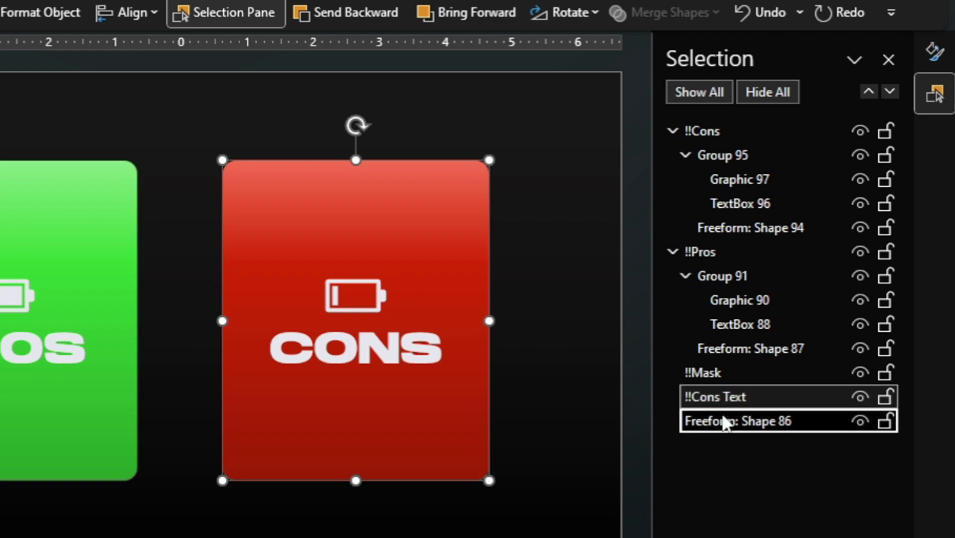
left_click(722, 420)
left_click(722, 417)
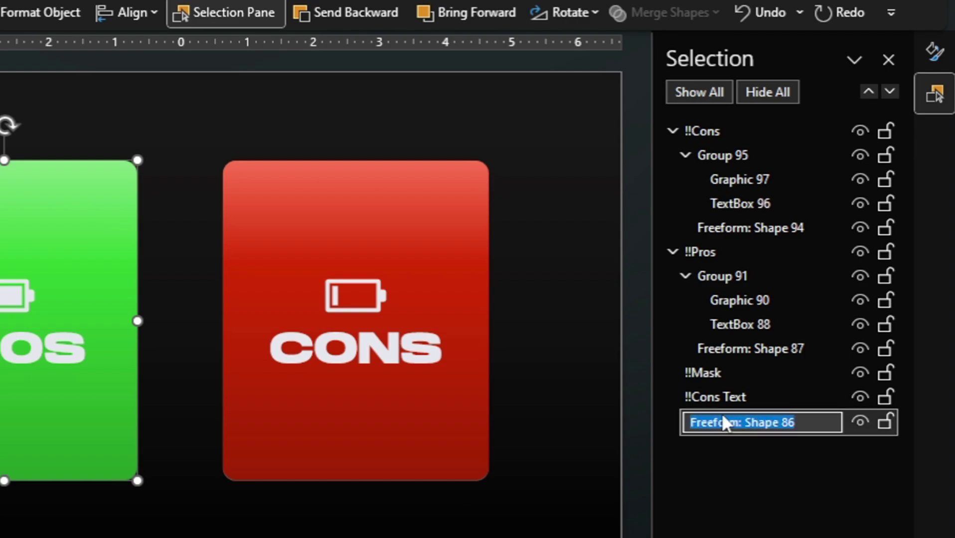
type("!!Pros Text")
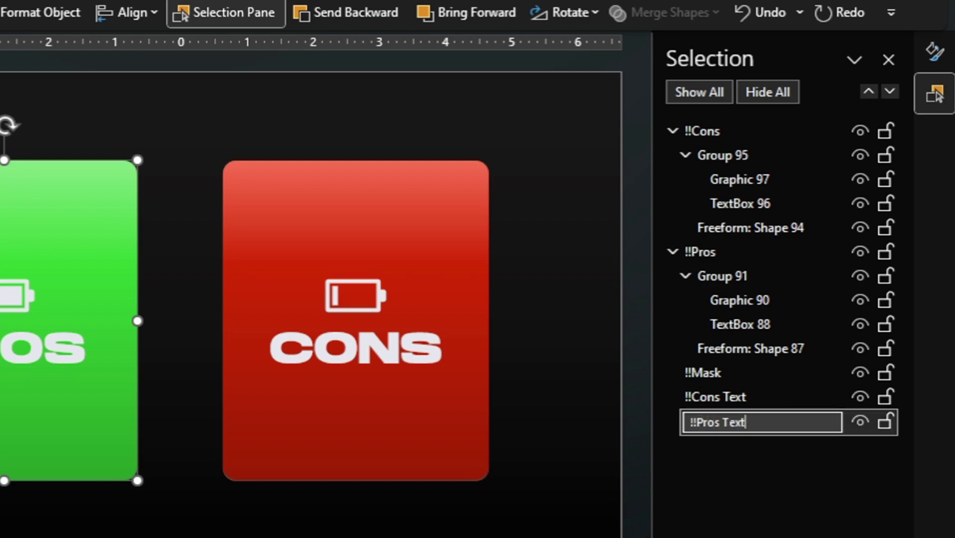
key("Return")
Move !!Mask to the top of the stacking order and close the side panes
left_click(695, 373)
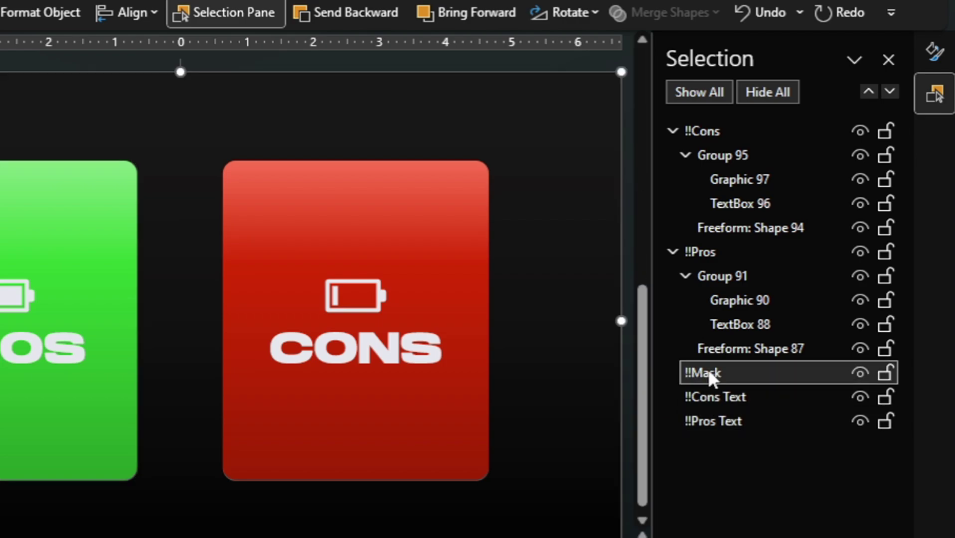
left_click_drag(708, 369, 719, 194)
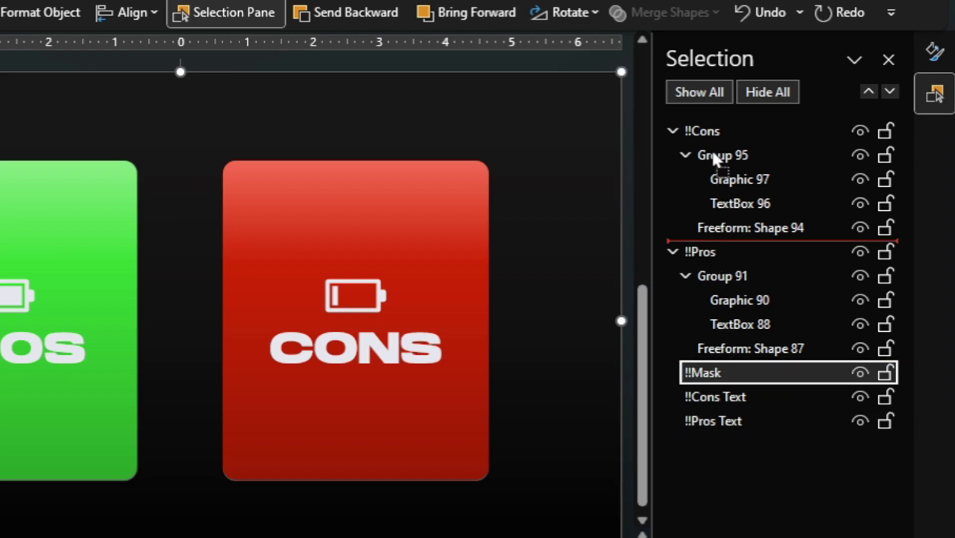
left_click_drag(713, 152, 700, 125)
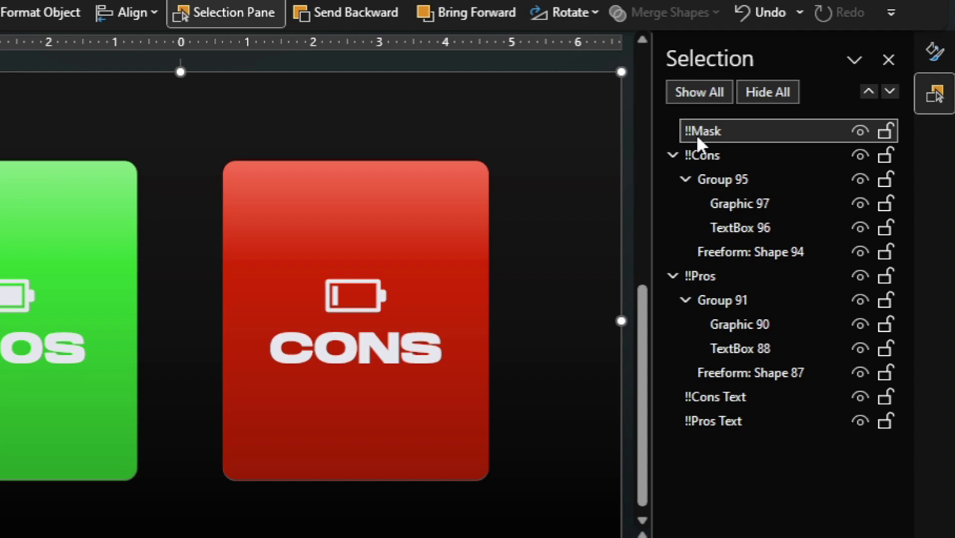
left_click(888, 60)
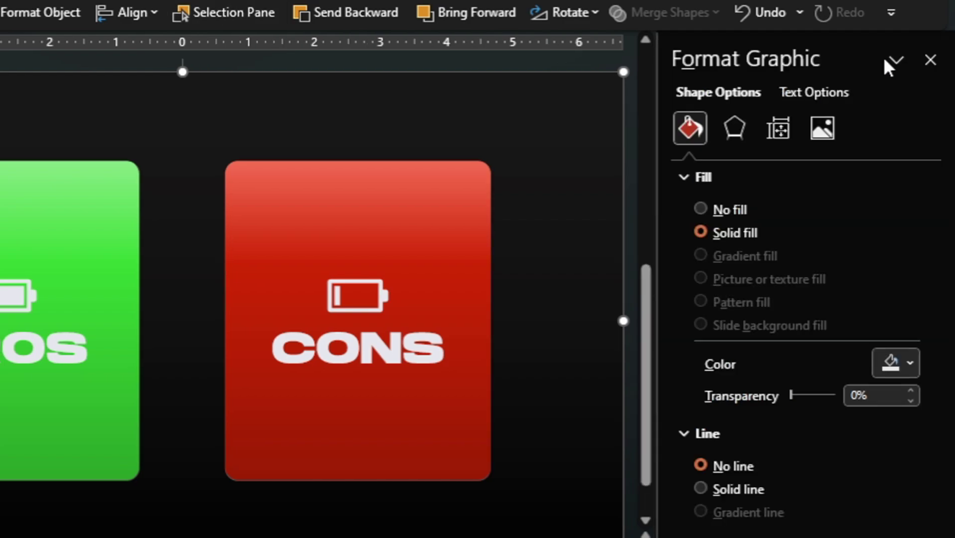
left_click(929, 61)
left_click(930, 66)
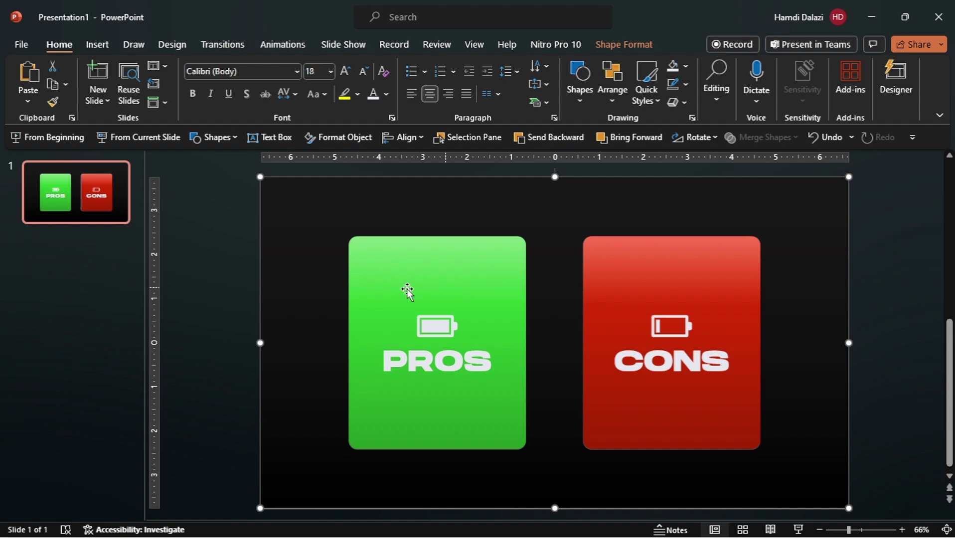
Add new blank slides with Ctrl+M and return to slide 1
left_click(100, 199)
key("ctrl+m")
key("ctrl+m")
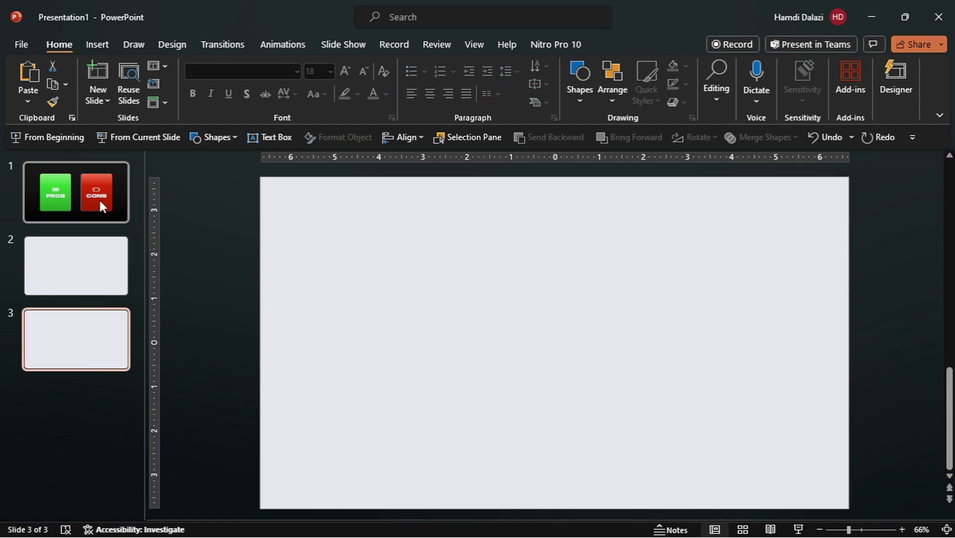
left_click(99, 202)
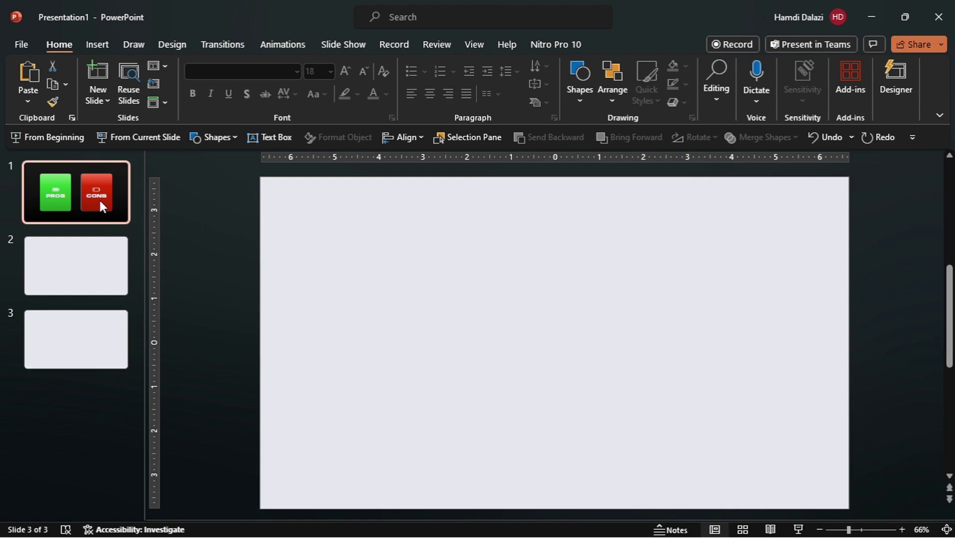
Give the full-slide object on slide 1 a mouse-over hyperlink to Slide 1
left_click(330, 205)
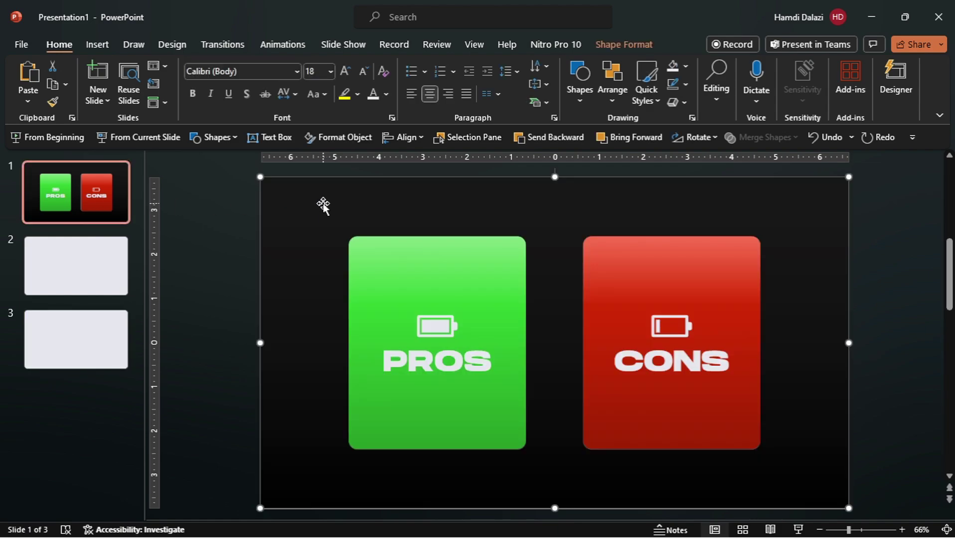
left_click(97, 44)
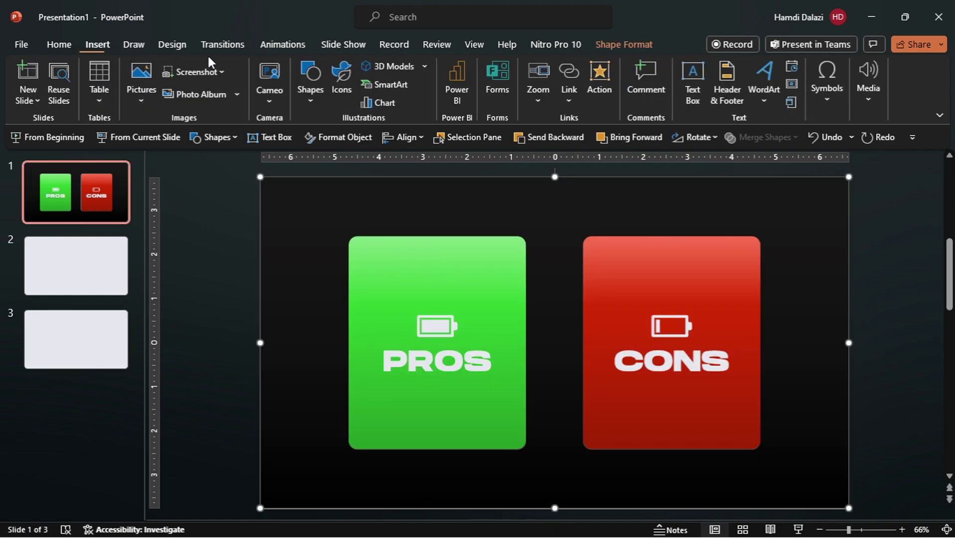
left_click(590, 77)
left_click(454, 168)
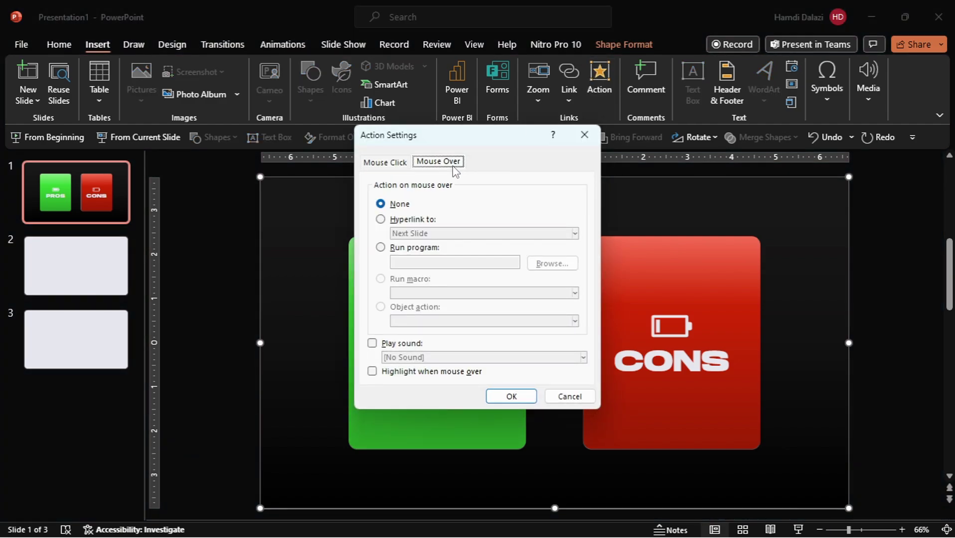
left_click(382, 219)
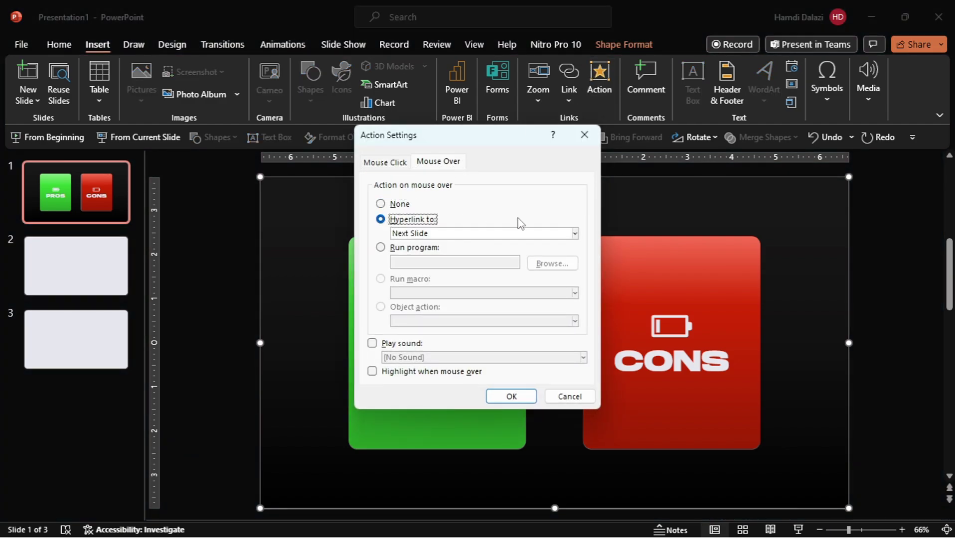
left_click(575, 233)
left_click(475, 341)
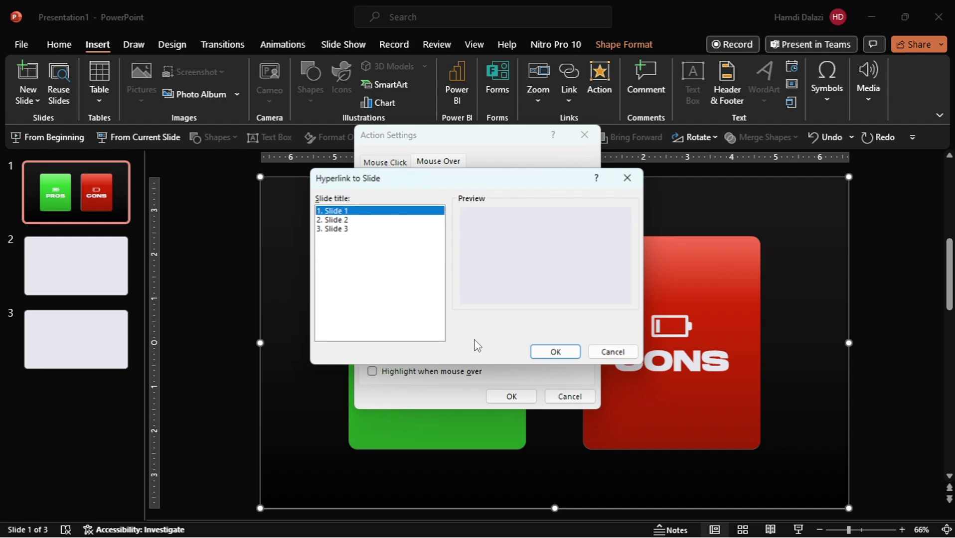
left_click(361, 212)
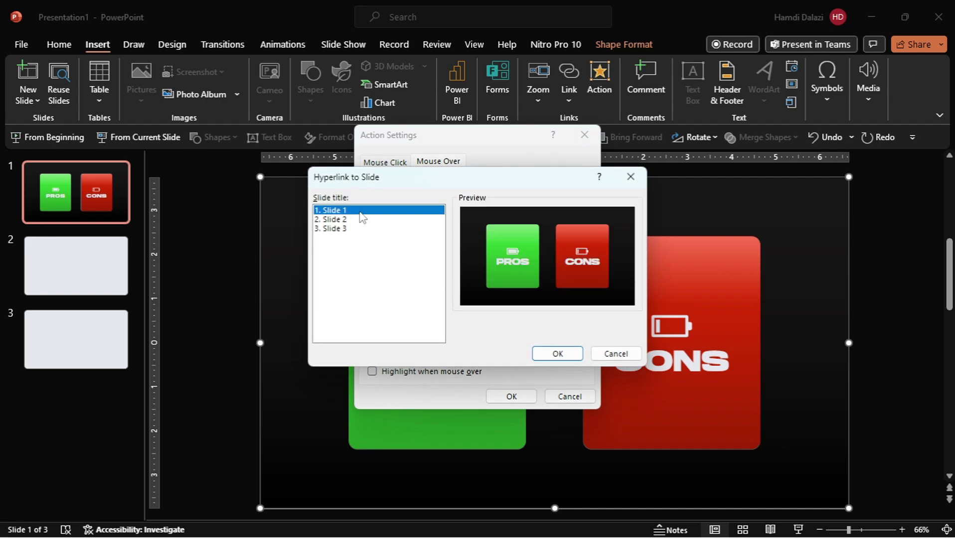
left_click(557, 354)
left_click(512, 396)
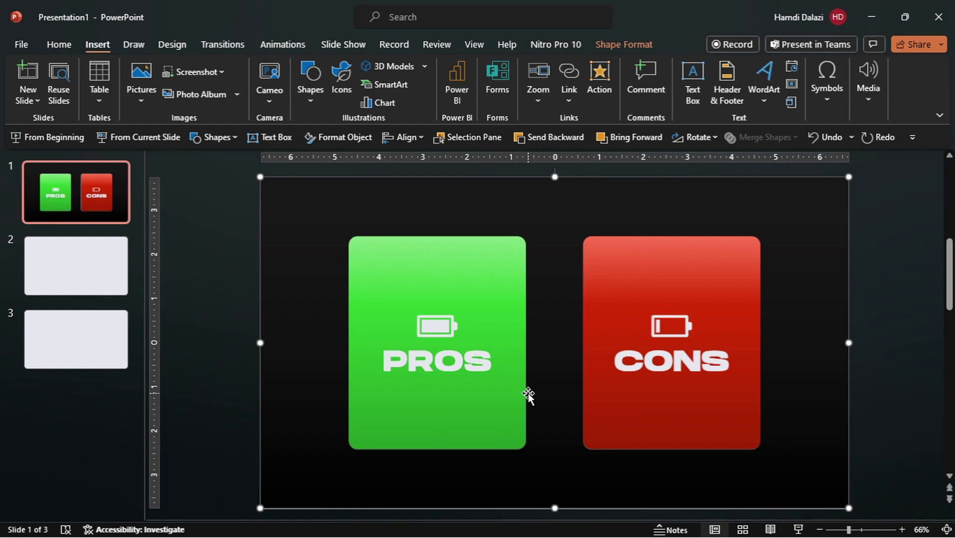
Open the Selection Pane and cut the green !!Pros card group
left_click(493, 288)
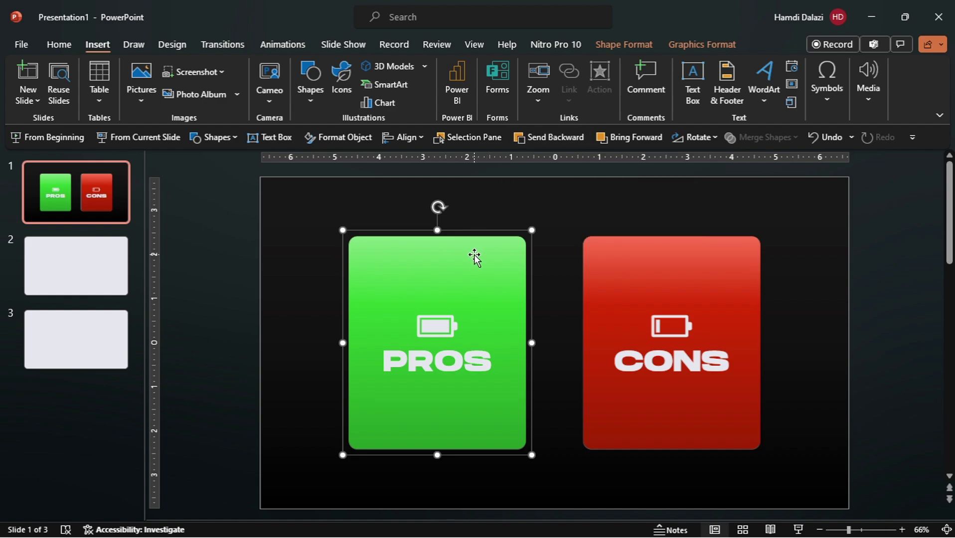
left_click(474, 136)
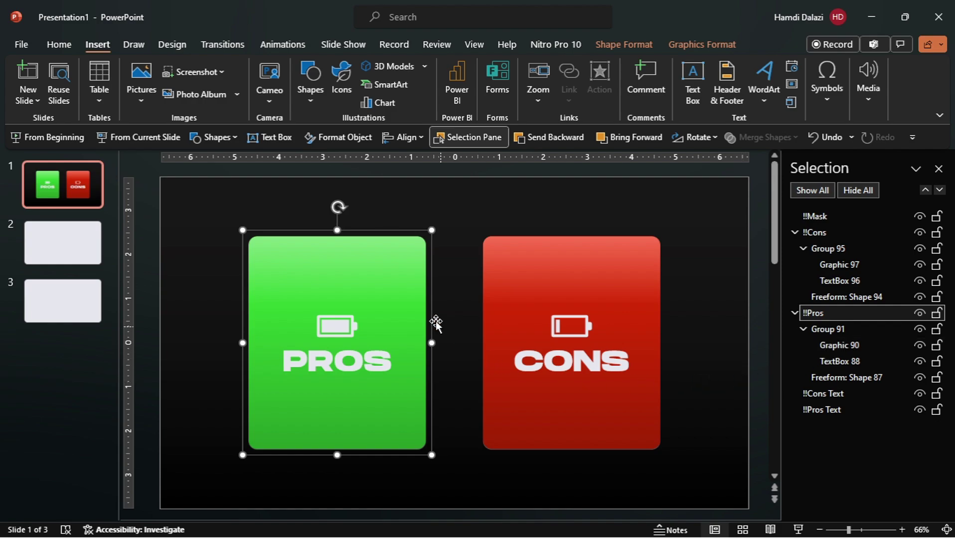
key("ctrl+x")
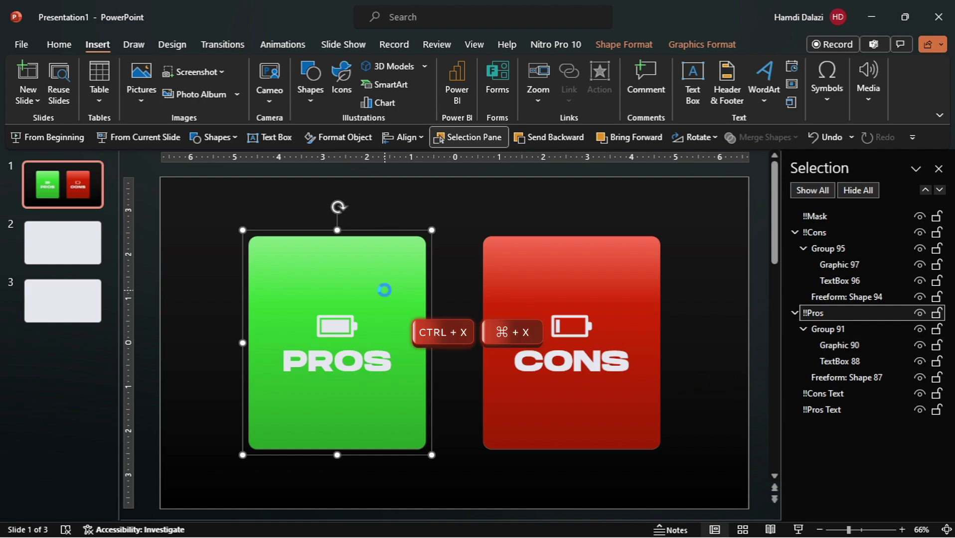
Paste the group as an SVG picture via Paste Special, then undo to restore !!Pros
left_click(63, 50)
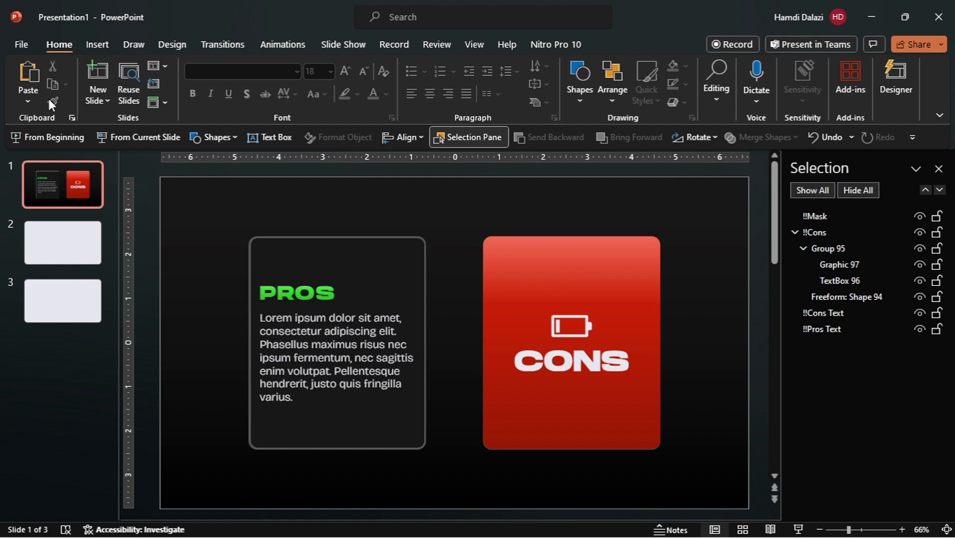
left_click(27, 102)
left_click(72, 161)
left_click(376, 236)
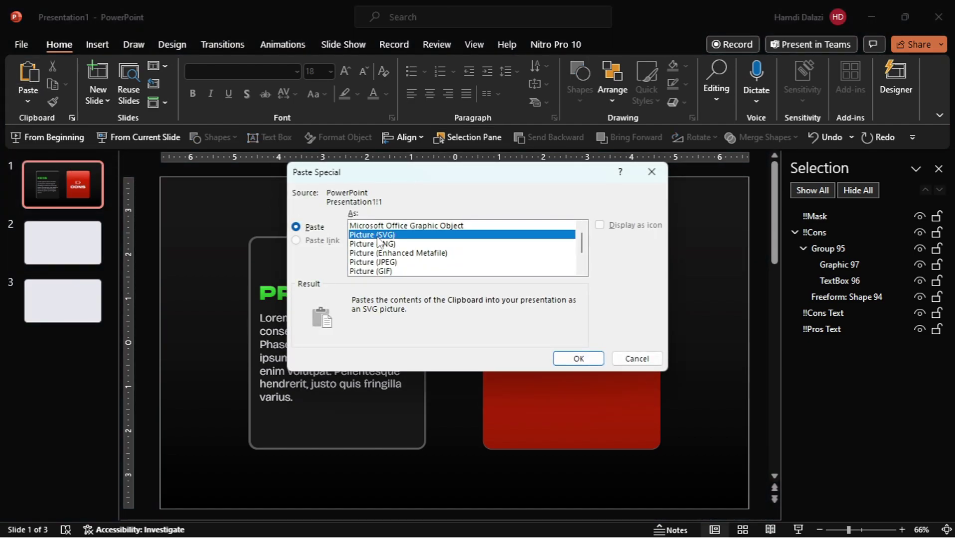
left_click(578, 359)
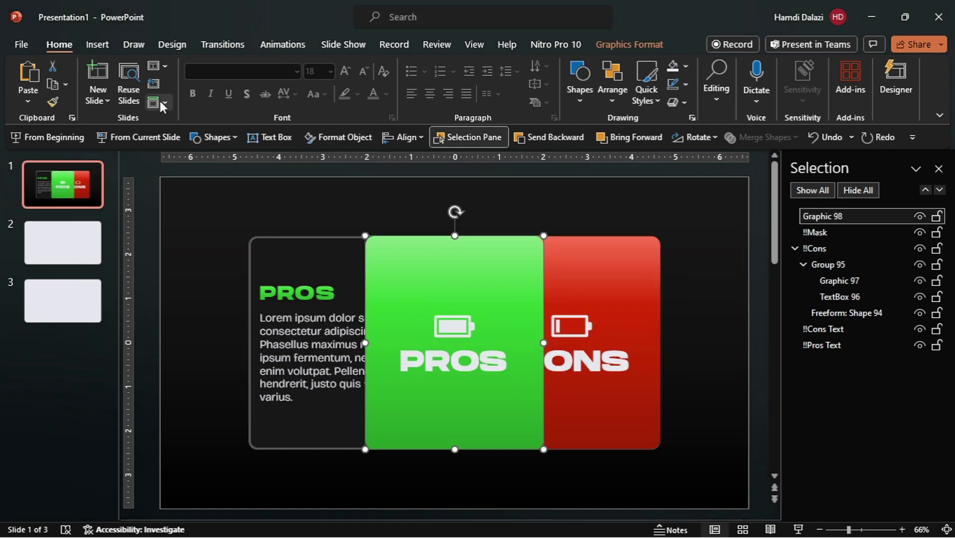
left_click(97, 45)
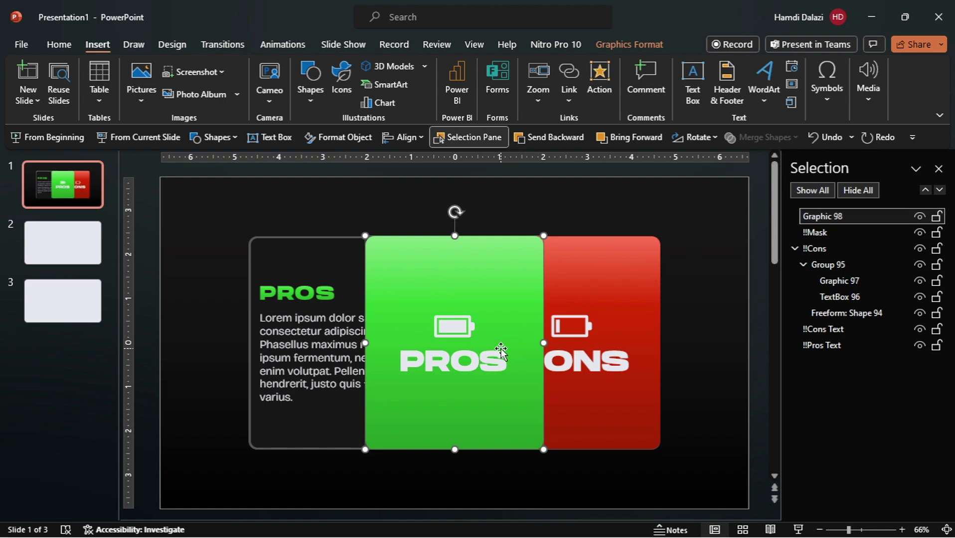
key("ctrl+z")
key("ctrl+z")
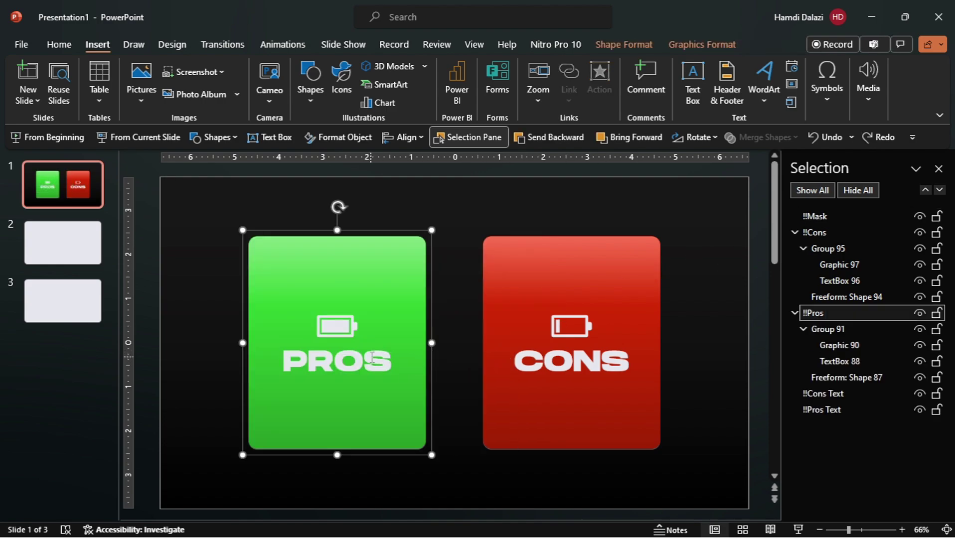
Make a gold copy of the green card over PROS and name it !!Mouseover Pros
left_click(388, 275)
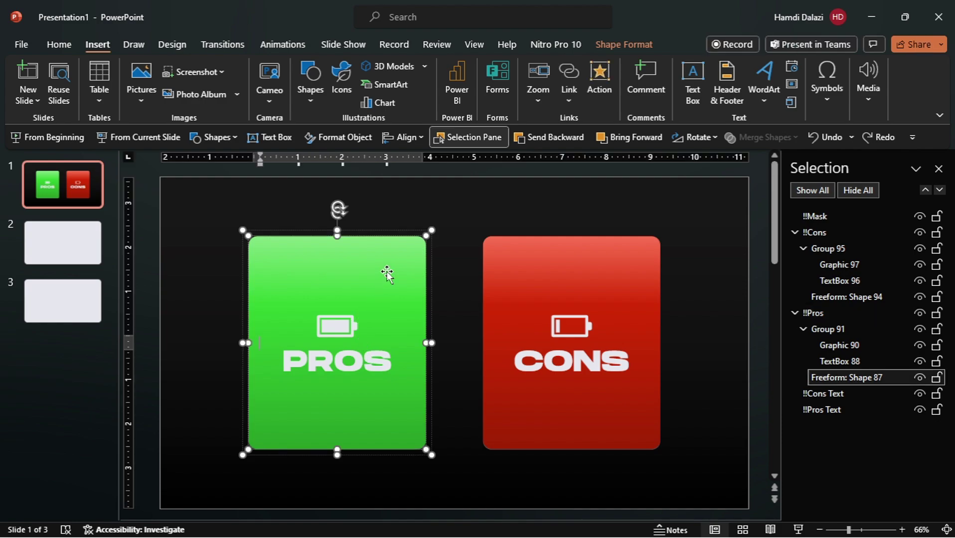
key("ctrl+c")
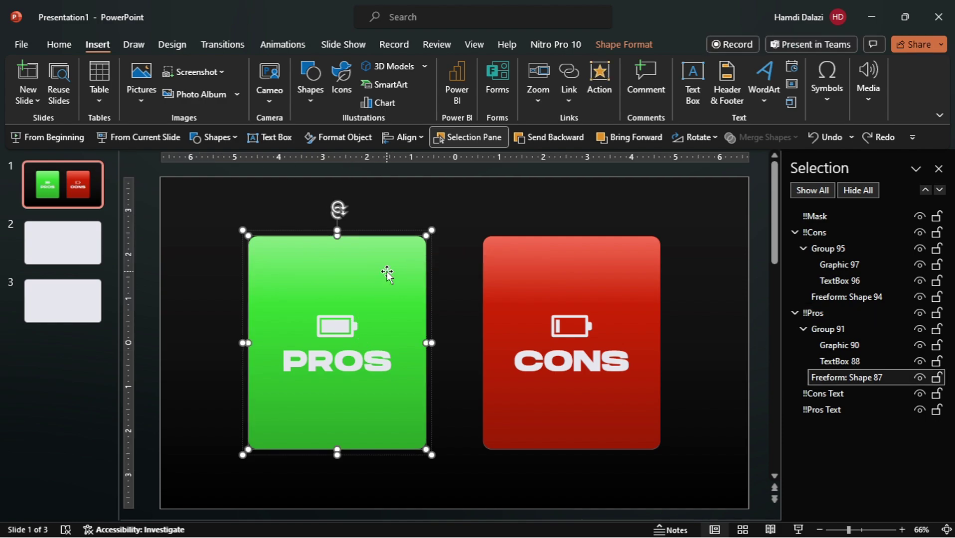
key("ctrl+v")
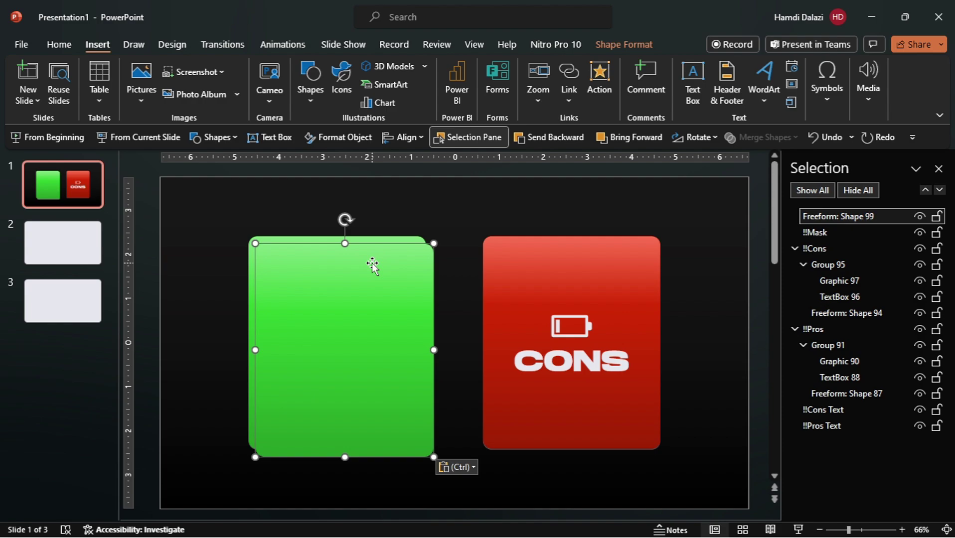
left_click(614, 49)
left_click(397, 69)
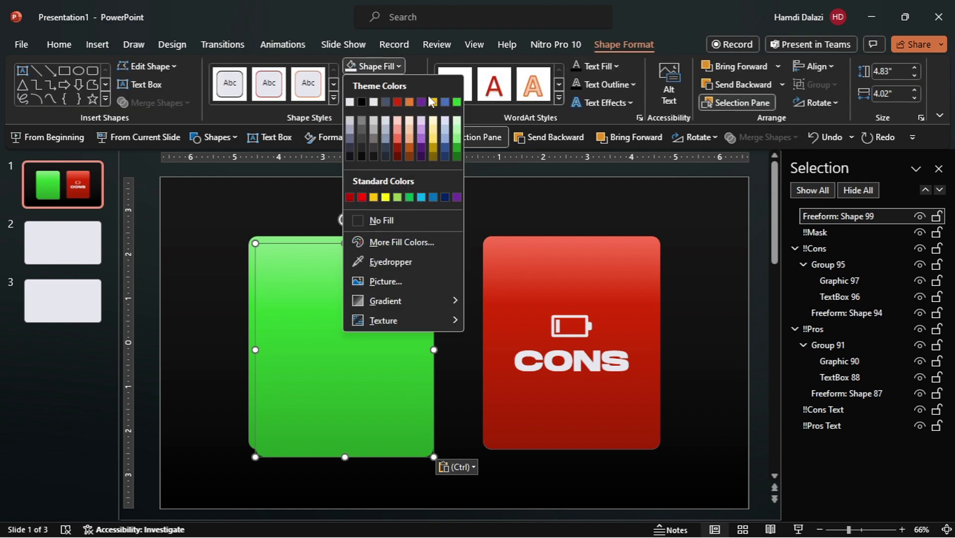
left_click(435, 99)
left_click_drag(375, 277, 367, 273)
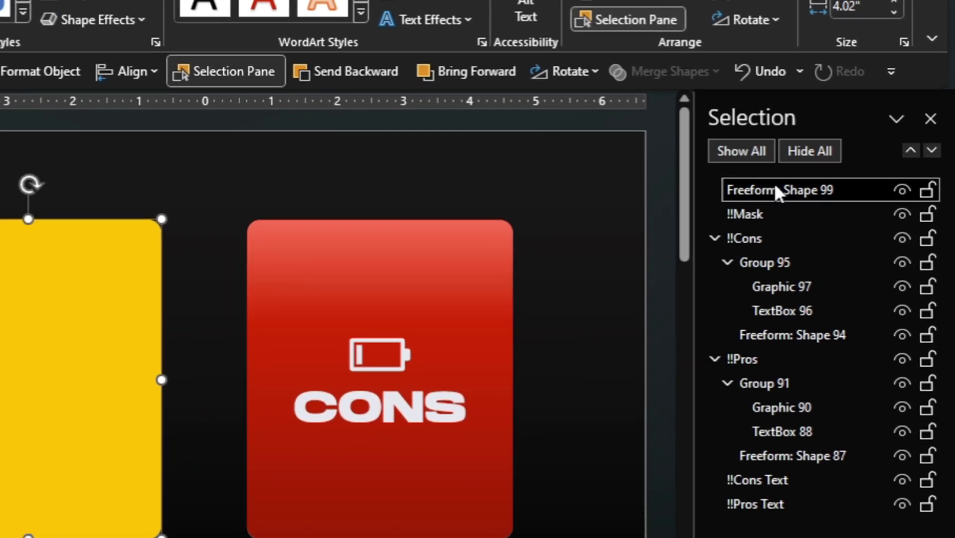
double_click(775, 190)
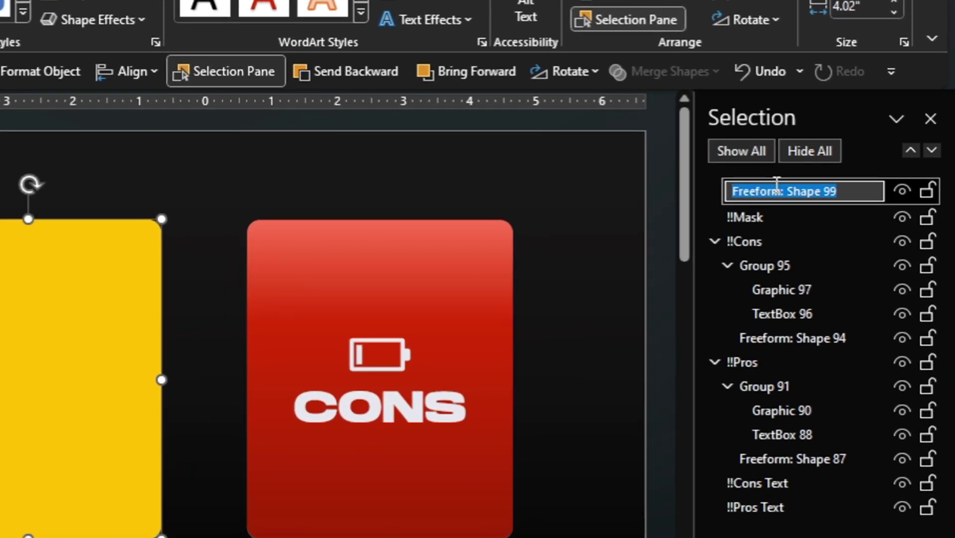
type("!!Mouseover Pros")
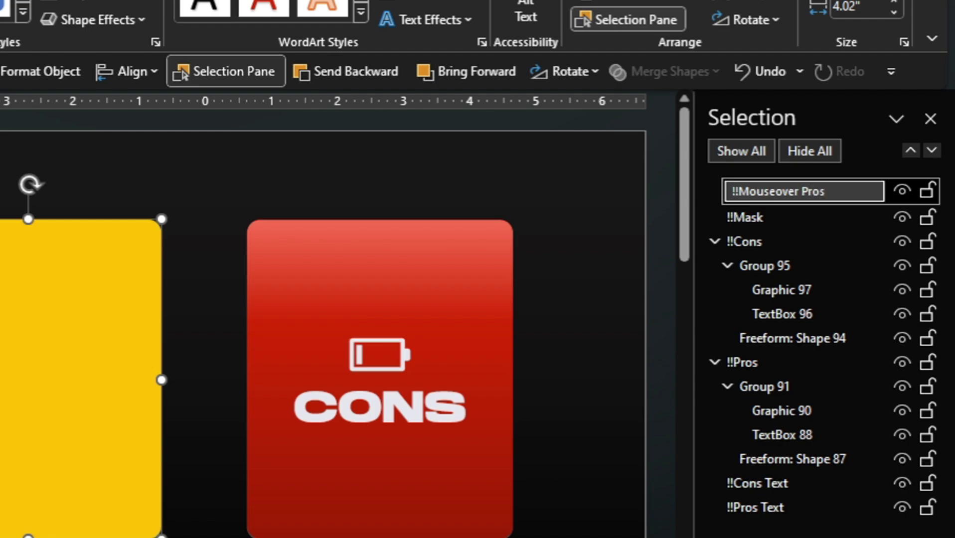
key("Return")
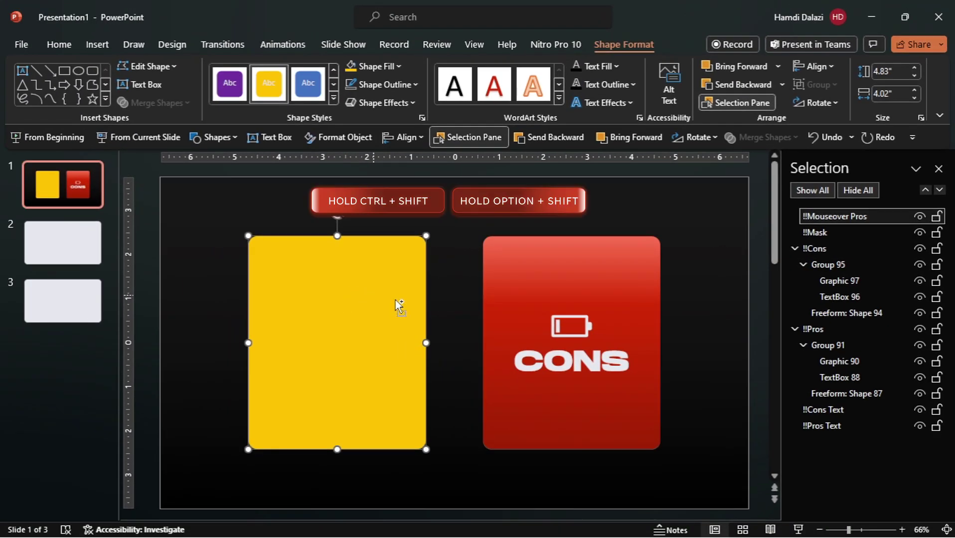
Duplicate the cover onto the CONS card and name it !!Mouseover Cons
left_click_drag(395, 300, 611, 317)
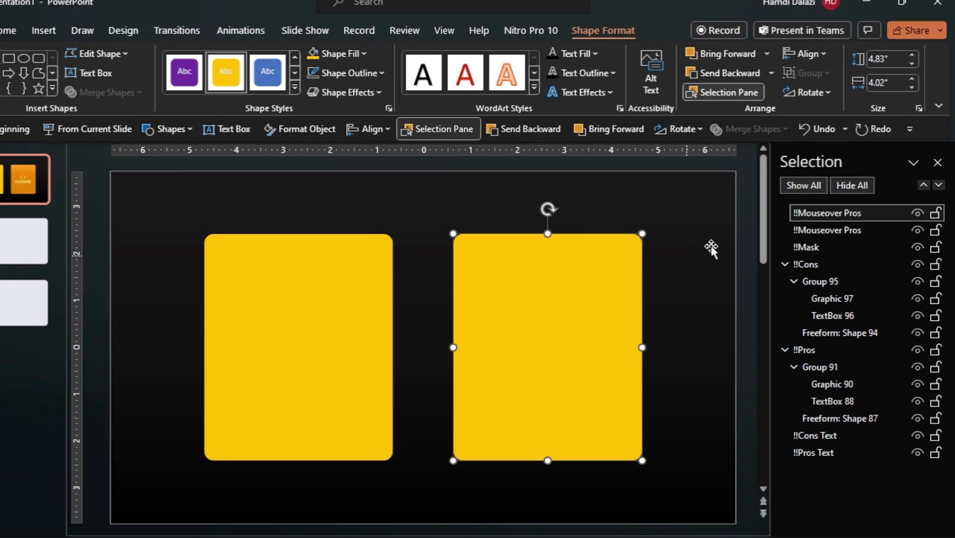
double_click(868, 215)
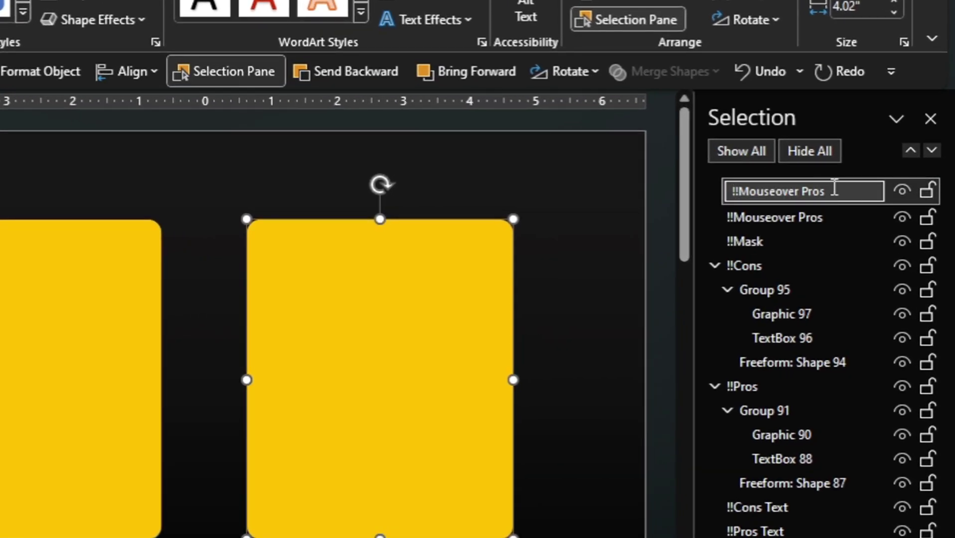
key("BackSpace")
type("Cons")
key("Return")
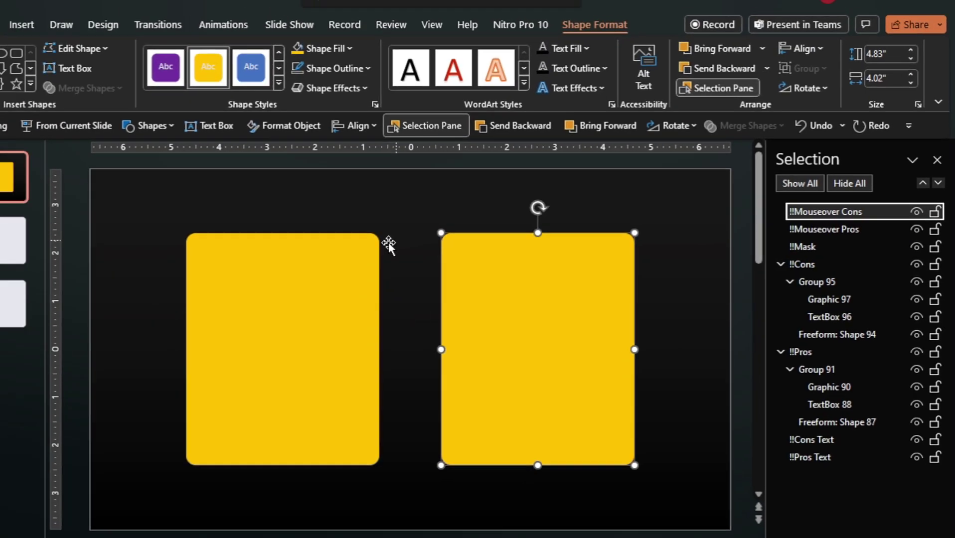
left_click(114, 252)
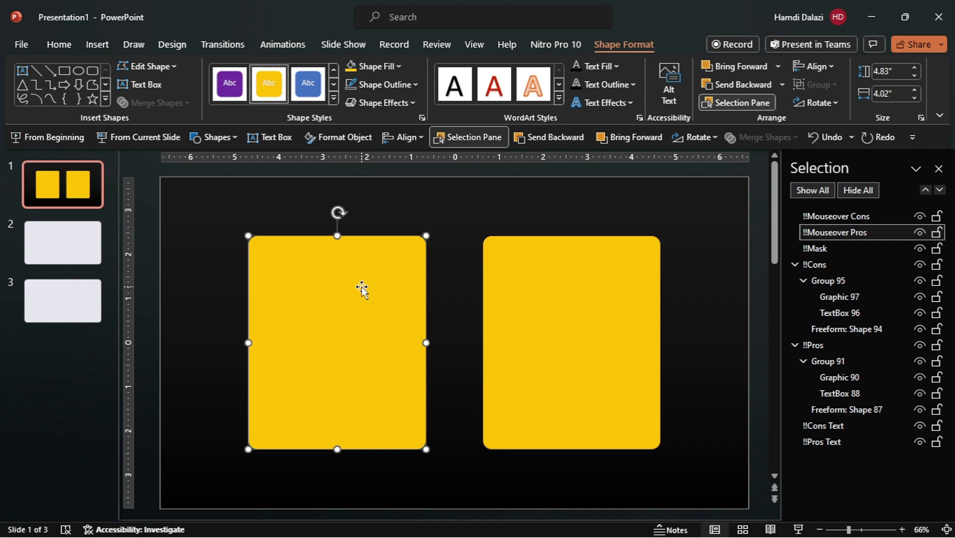
Give the left Pros cover a mouse-over hyperlink to Slide 2
left_click(97, 44)
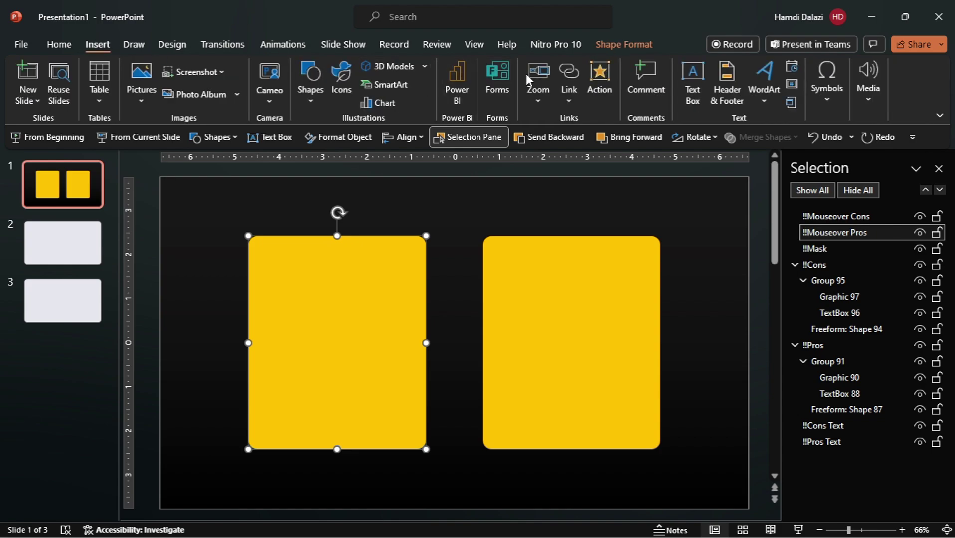
left_click(592, 75)
left_click(447, 167)
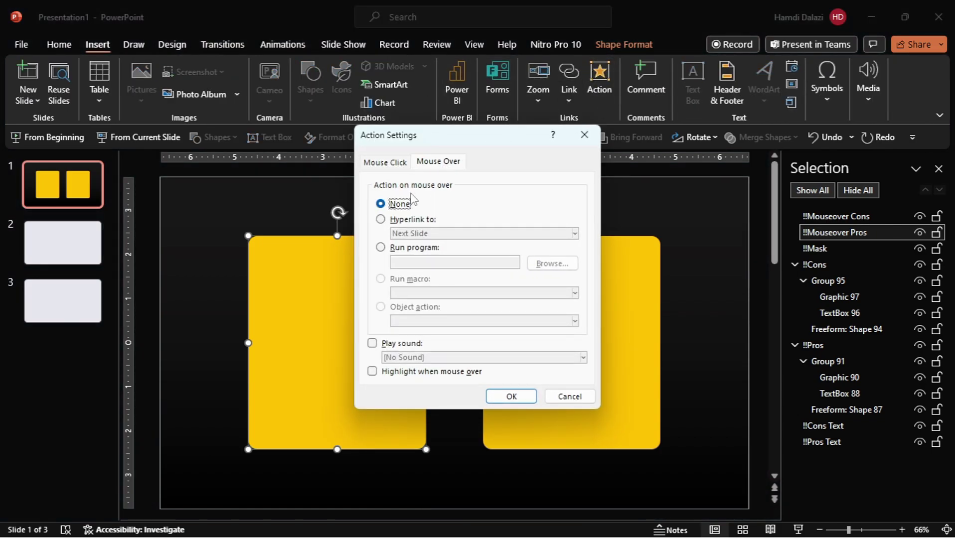
left_click(388, 220)
left_click(574, 234)
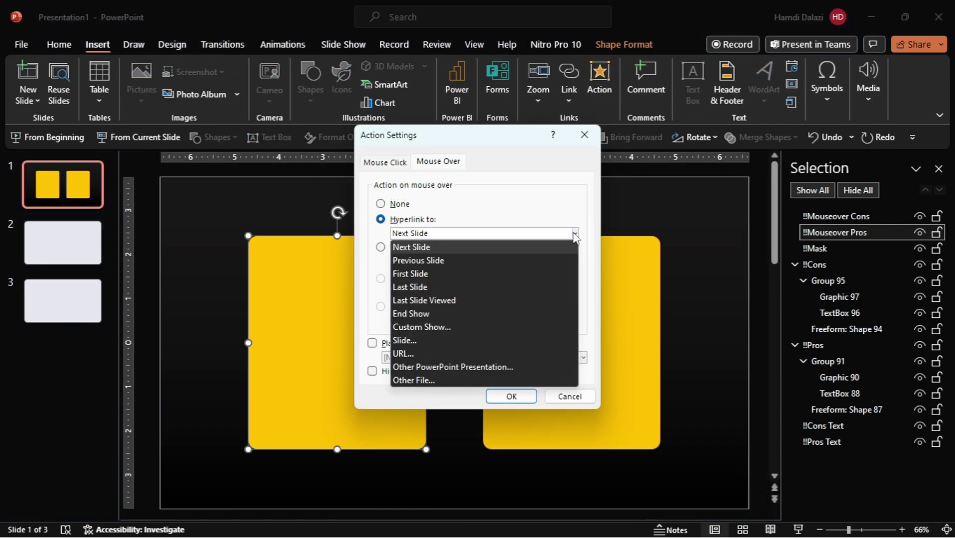
left_click(437, 339)
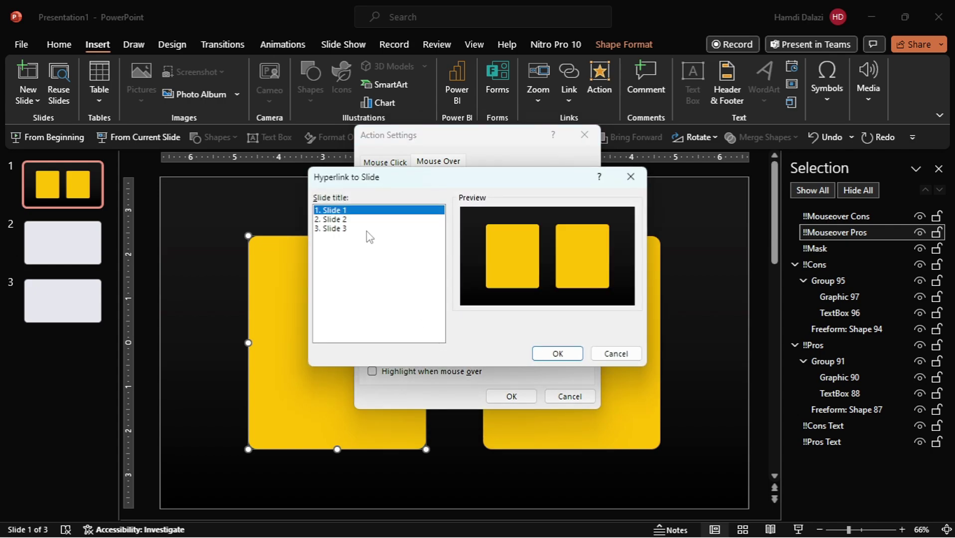
left_click(347, 220)
left_click(557, 354)
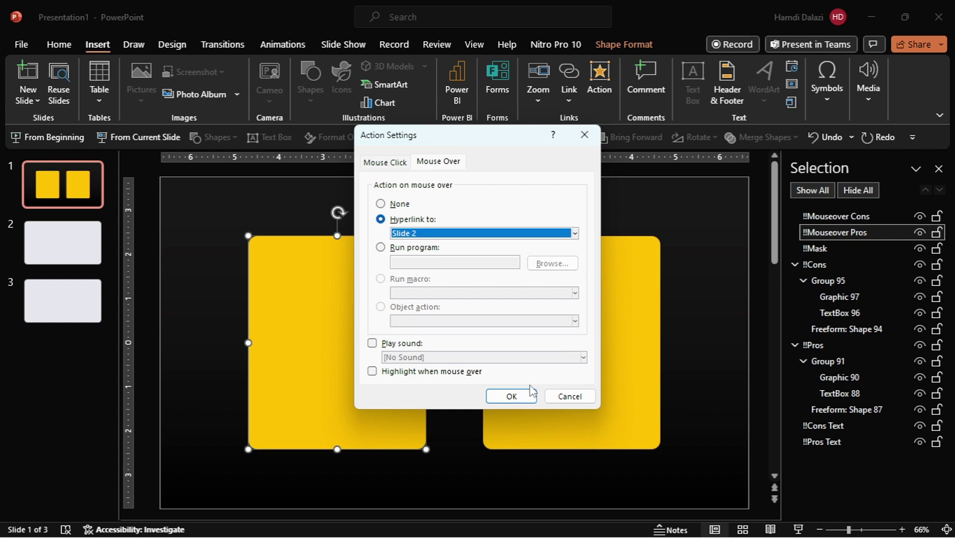
left_click(527, 396)
Give the right Cons cover a mouse-over hyperlink to Slide 3
left_click(530, 321)
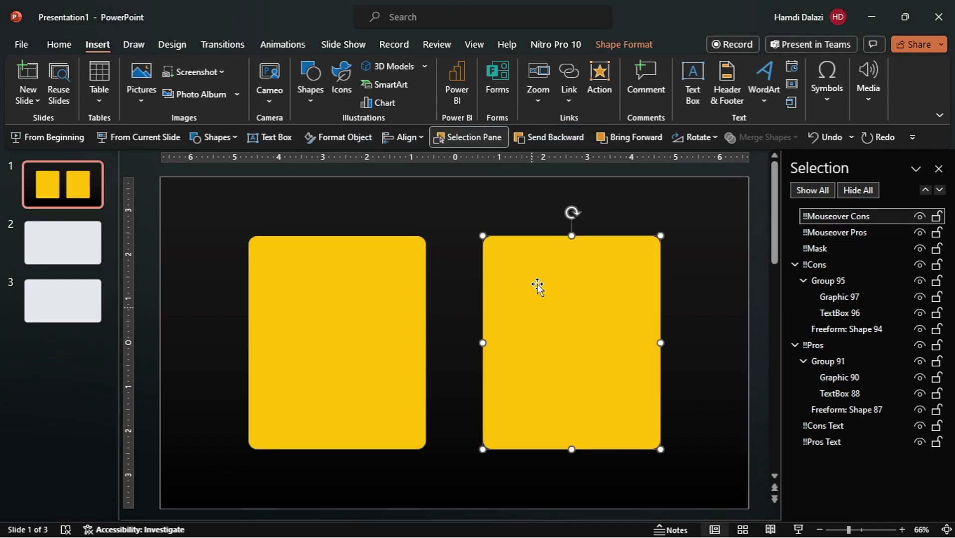
left_click(601, 90)
left_click(438, 162)
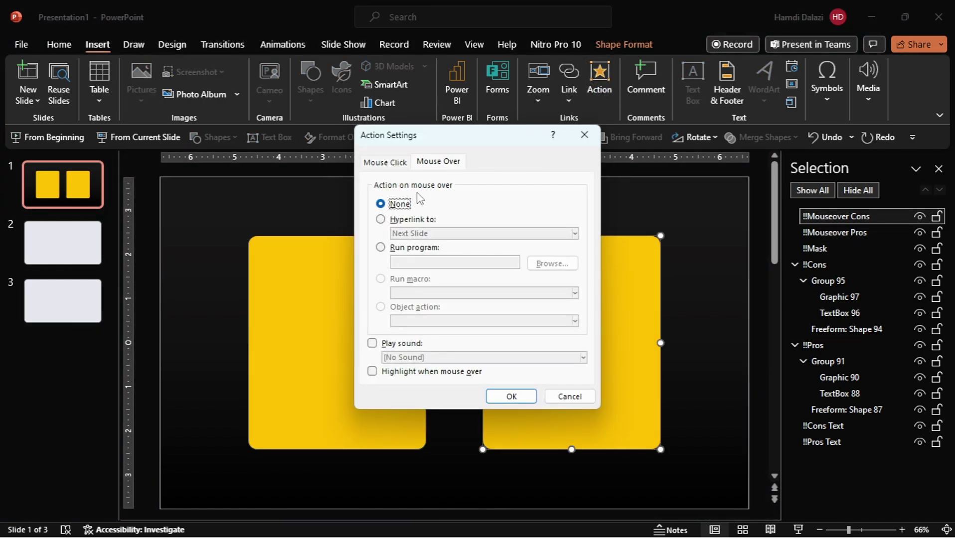
left_click(381, 220)
left_click(575, 235)
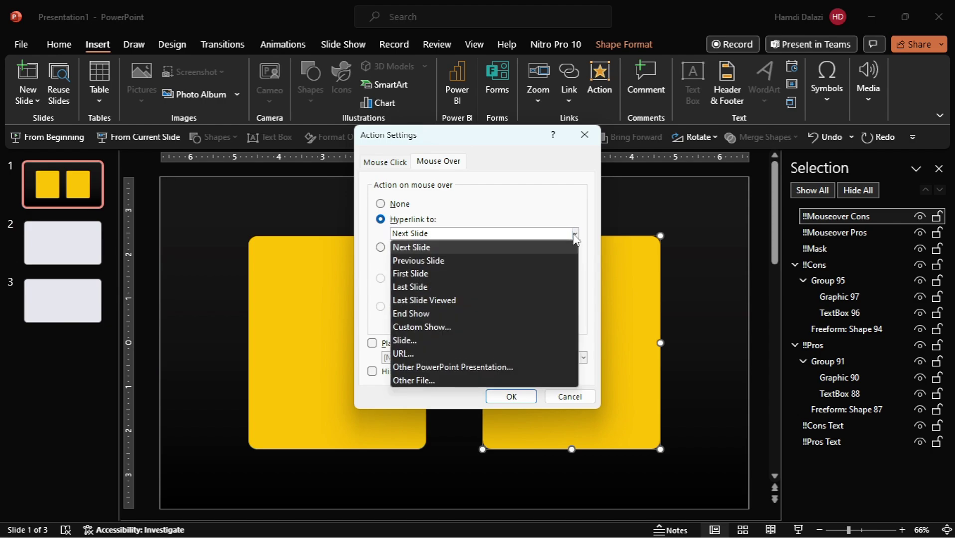
left_click(476, 340)
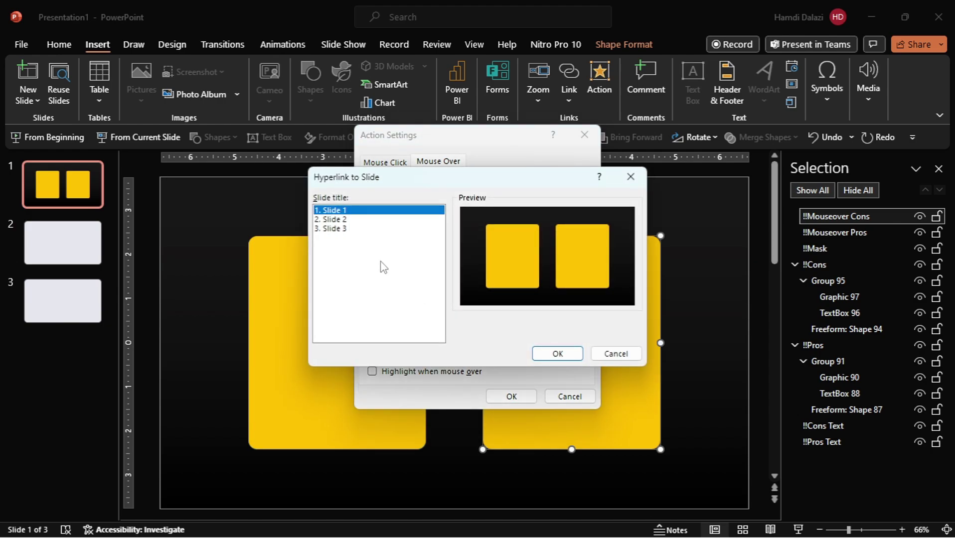
left_click(336, 222)
left_click(338, 229)
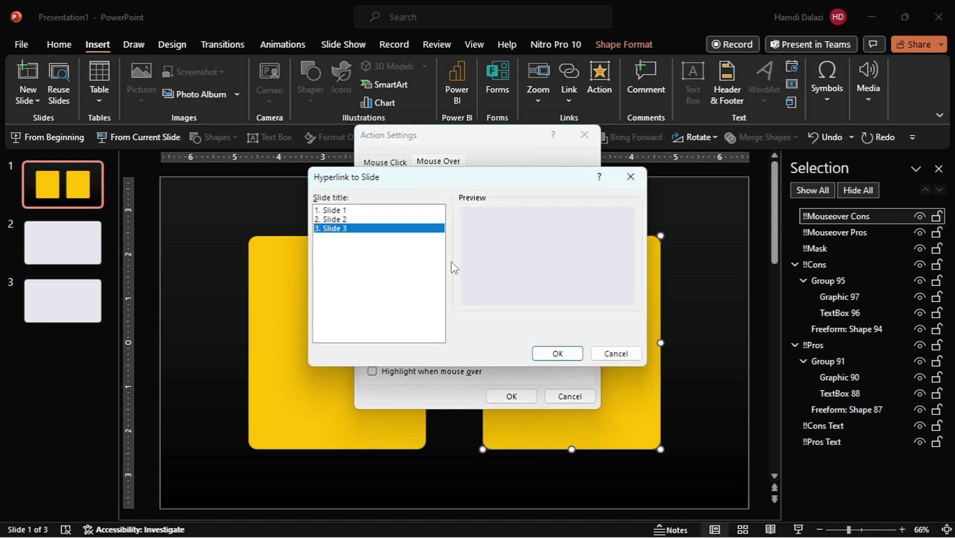
left_click(557, 354)
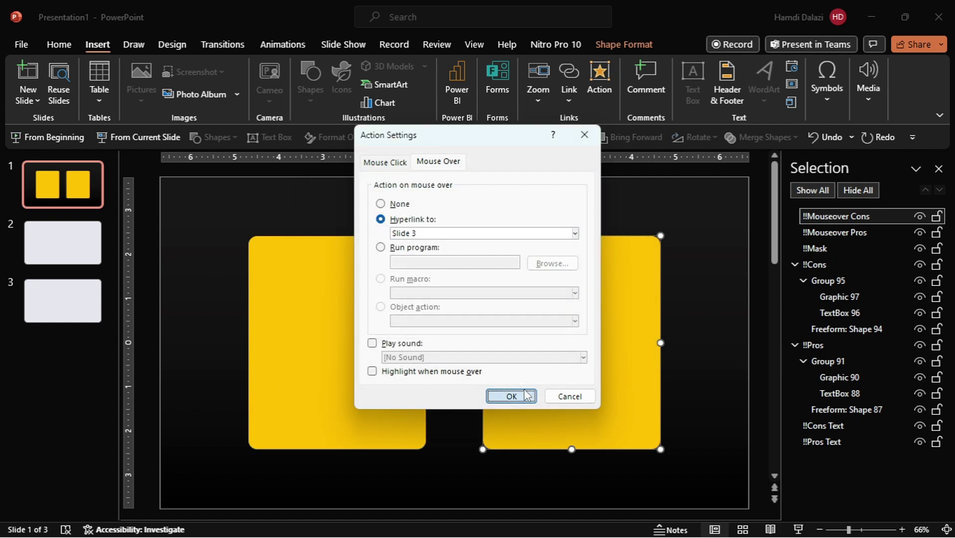
left_click(510, 397)
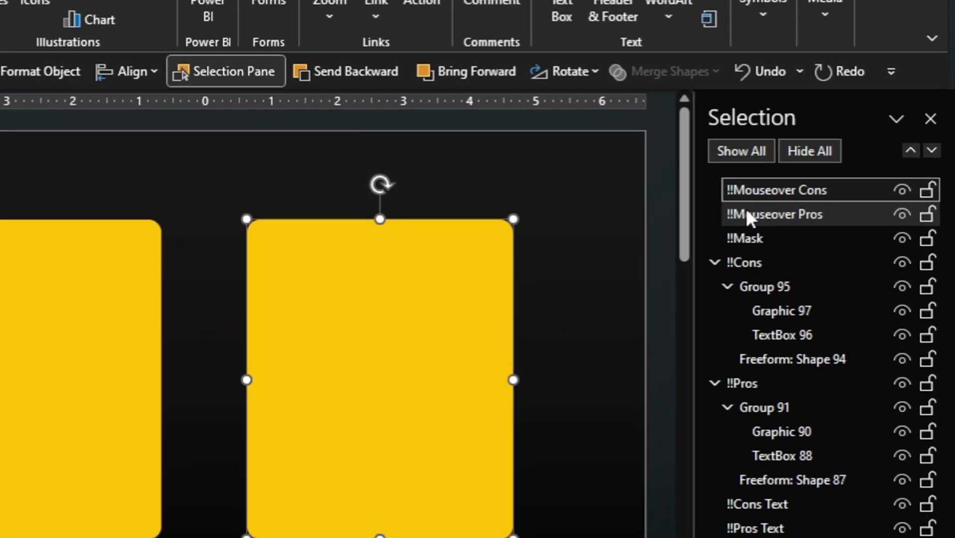
Move both Mouseover covers below !!Mask and set their fill transparency to 100%
left_click(745, 208, "ctrl+shift")
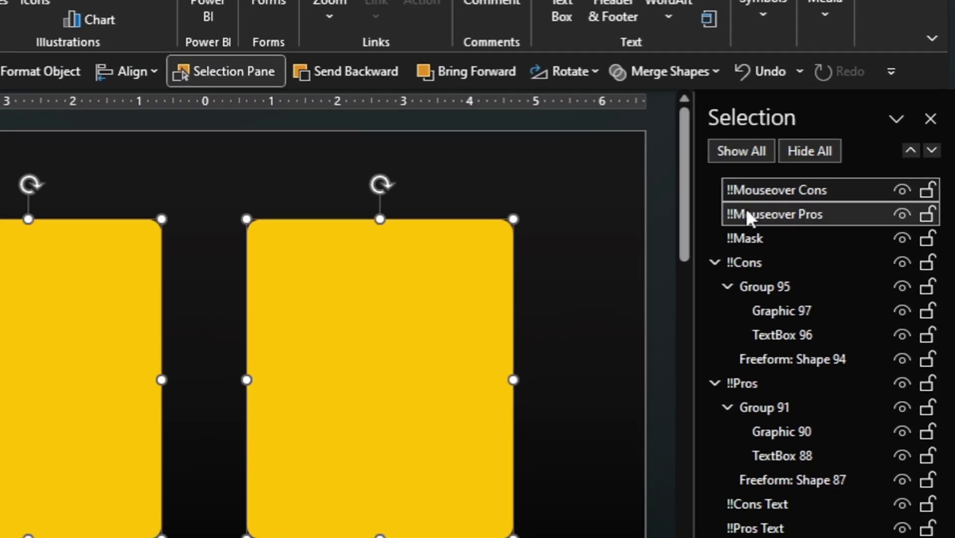
left_click_drag(758, 186, 759, 244)
left_click(765, 181)
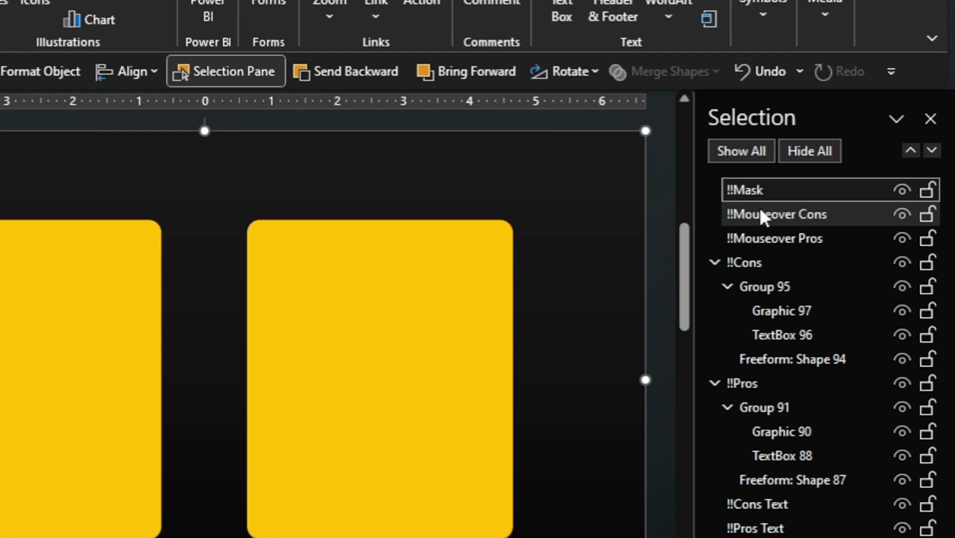
left_click(760, 208)
left_click(760, 238, "ctrl")
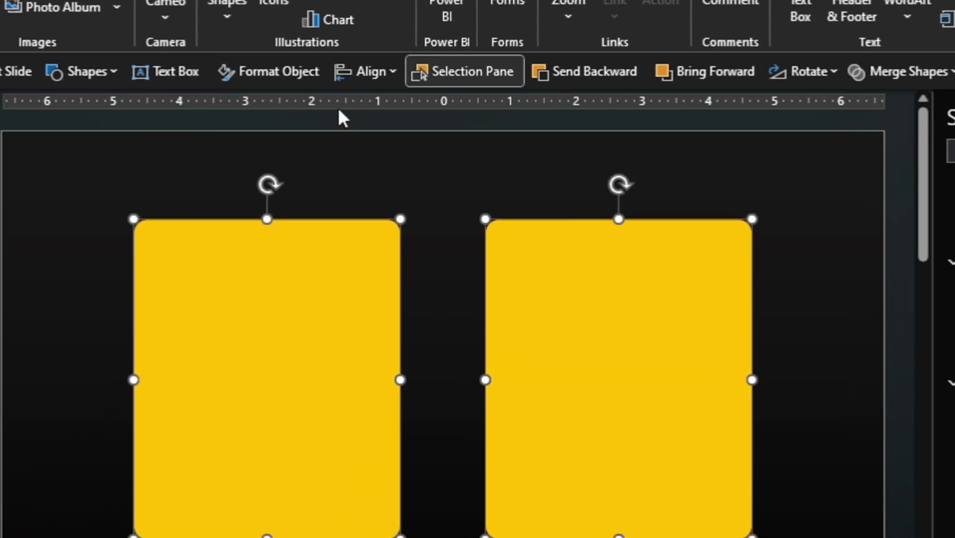
left_click(305, 78)
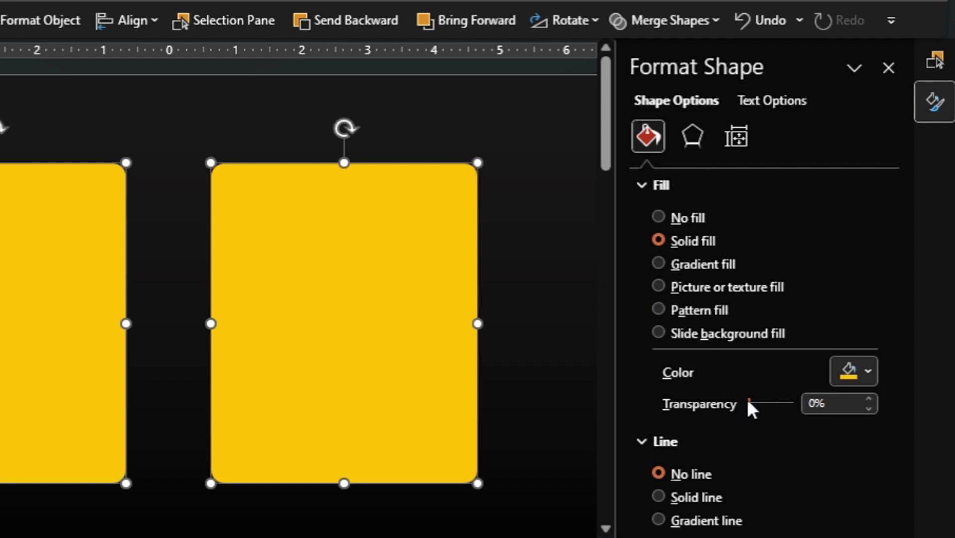
left_click_drag(749, 401, 812, 403)
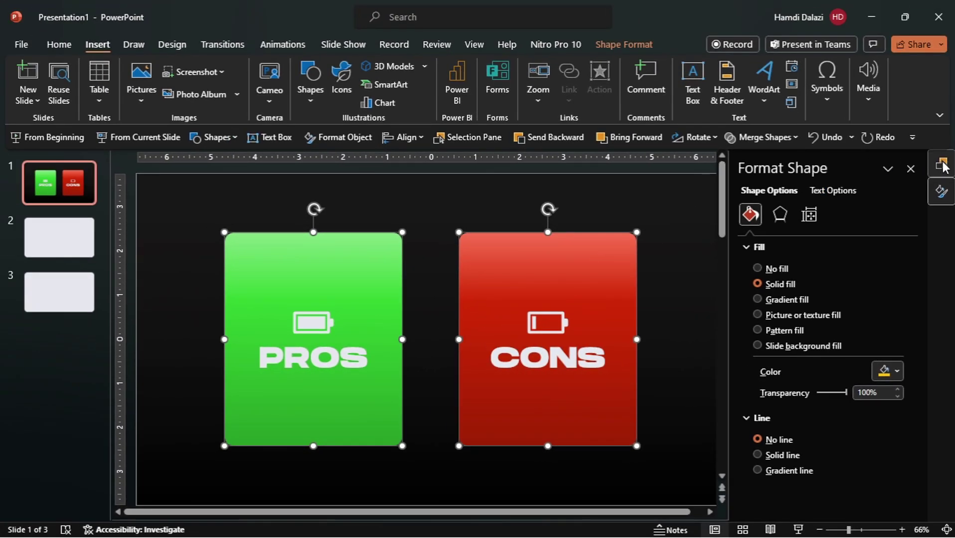
left_click(944, 167)
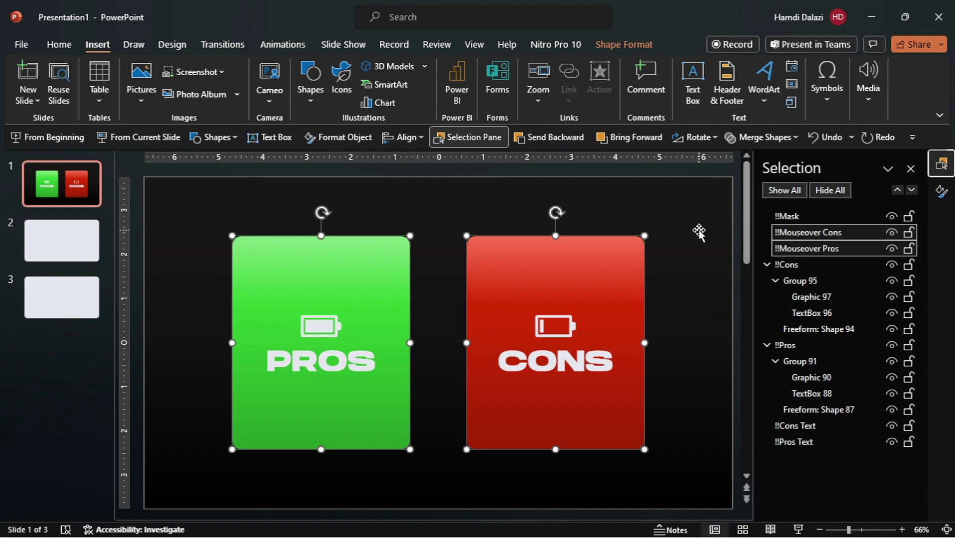
Copy slide 1's objects onto slide 2 and lift the Mouseover Pros and Pros card above the slide
left_click(467, 175)
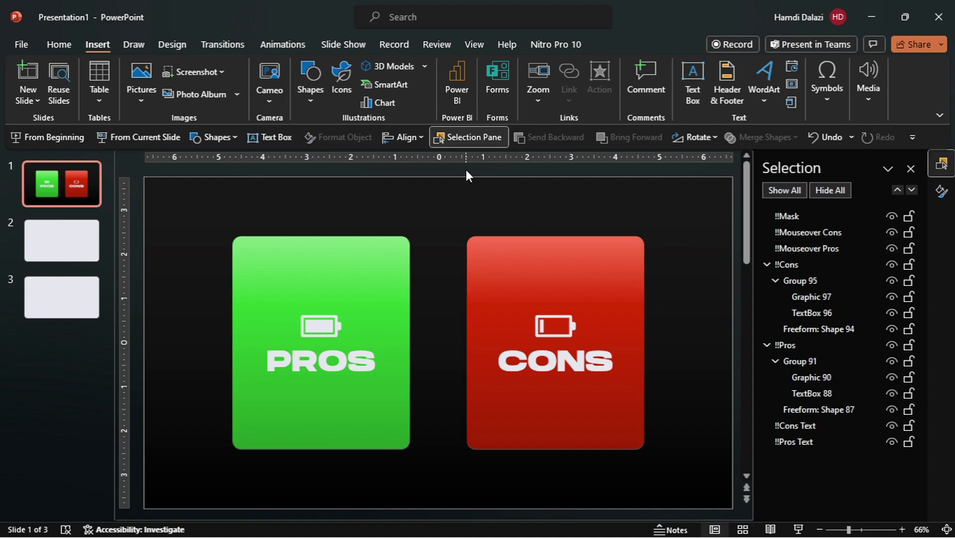
key("ctrl+a")
key("ctrl+c")
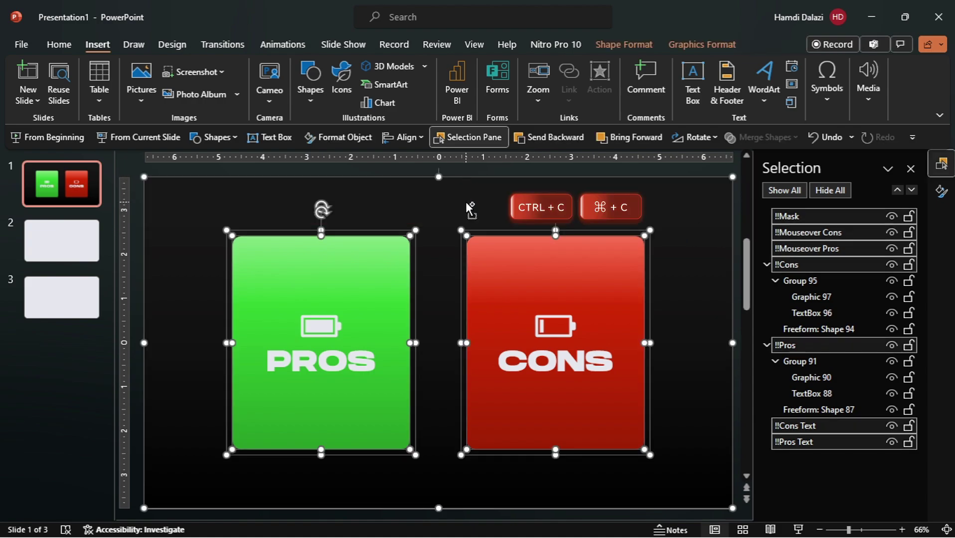
left_click(80, 244)
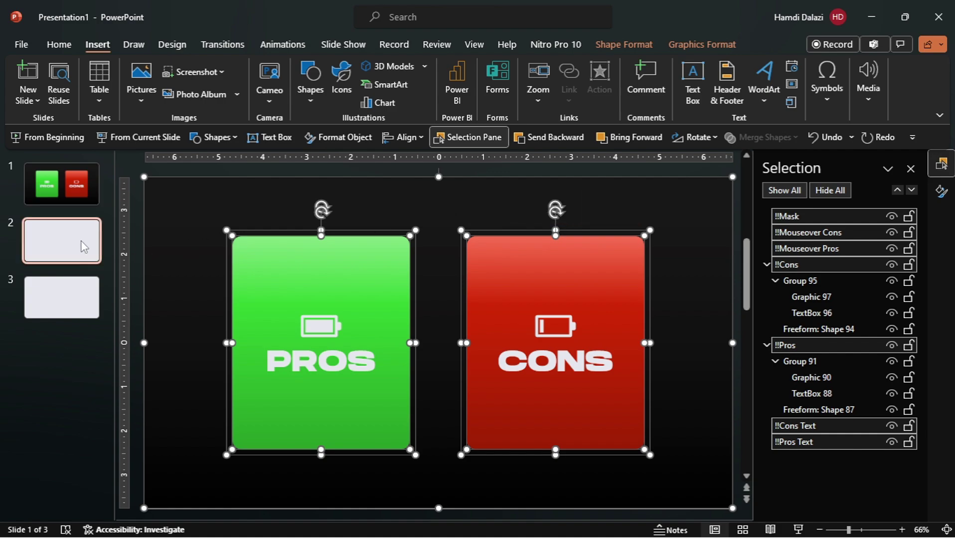
key("ctrl+v")
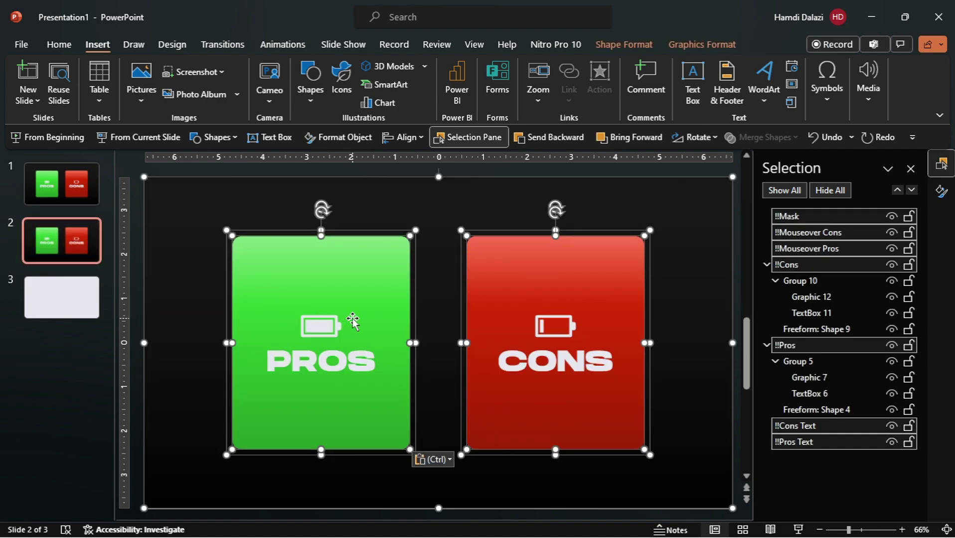
scroll(352, 322, "down", 4)
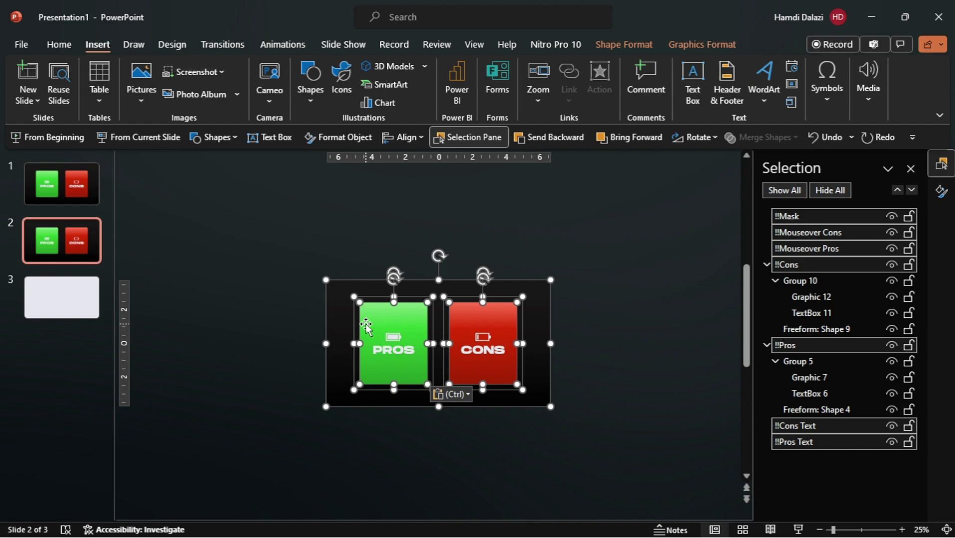
left_click(367, 262)
left_click(793, 248)
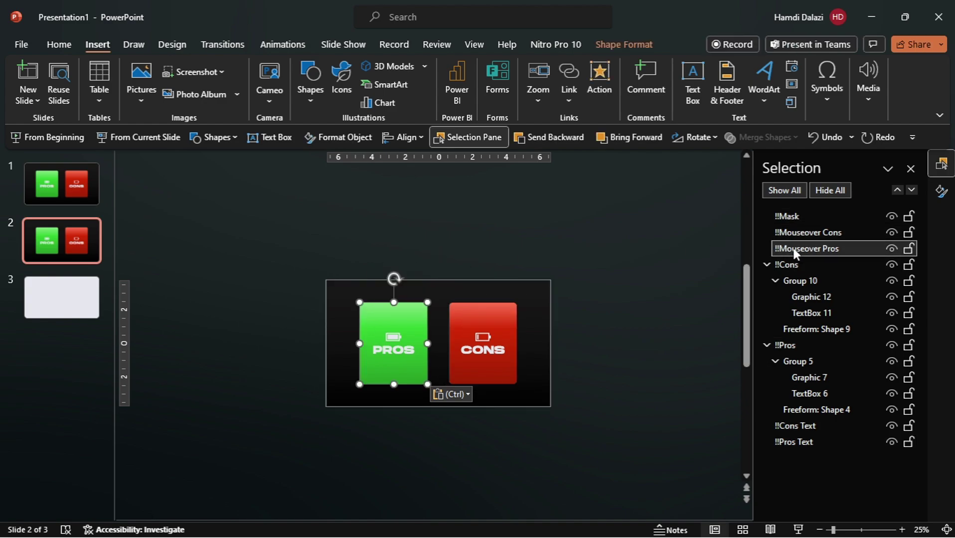
left_click(791, 347, "ctrl")
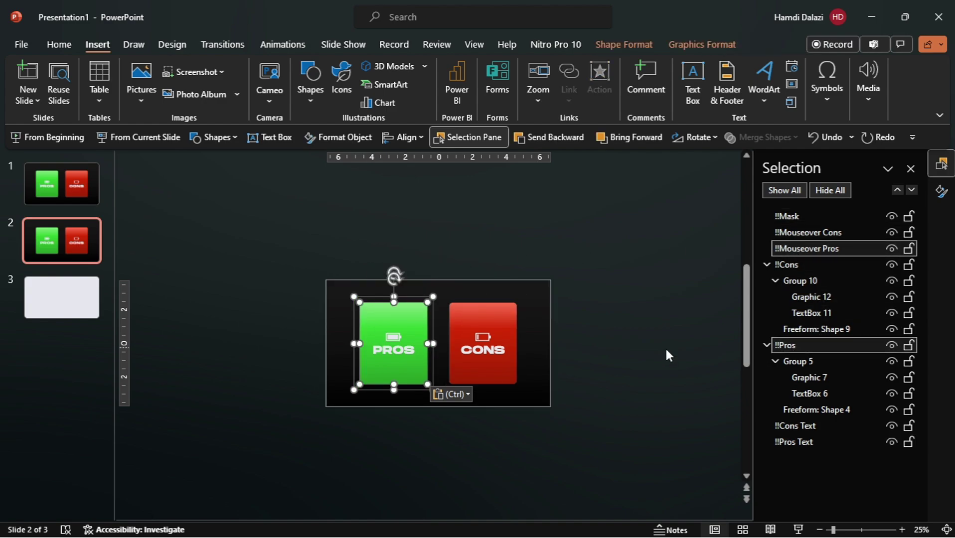
left_click_drag(411, 324, 411, 221)
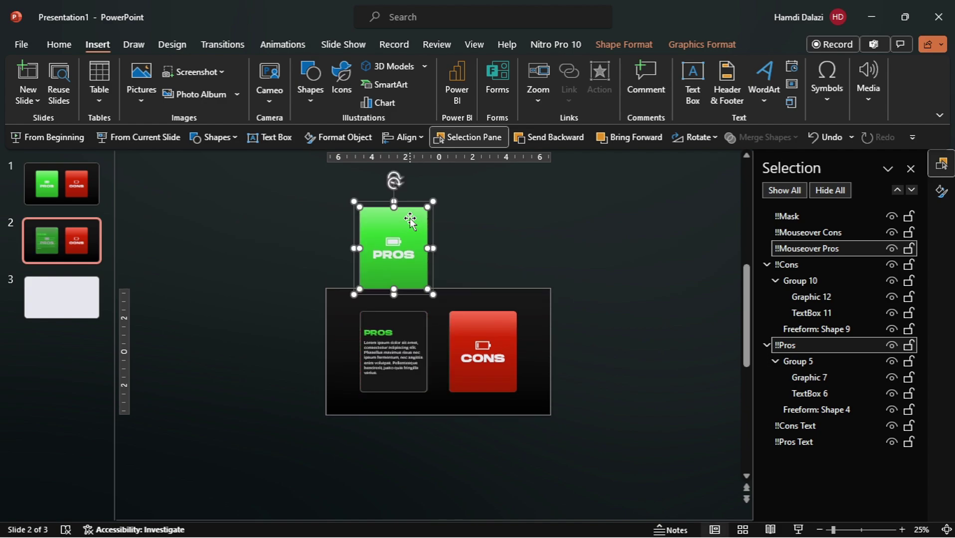
Paste the cards onto slide 3 and lift the Mouseover Cons and Cons card above the slide
left_click(79, 278)
key("ctrl+v")
left_click(607, 286)
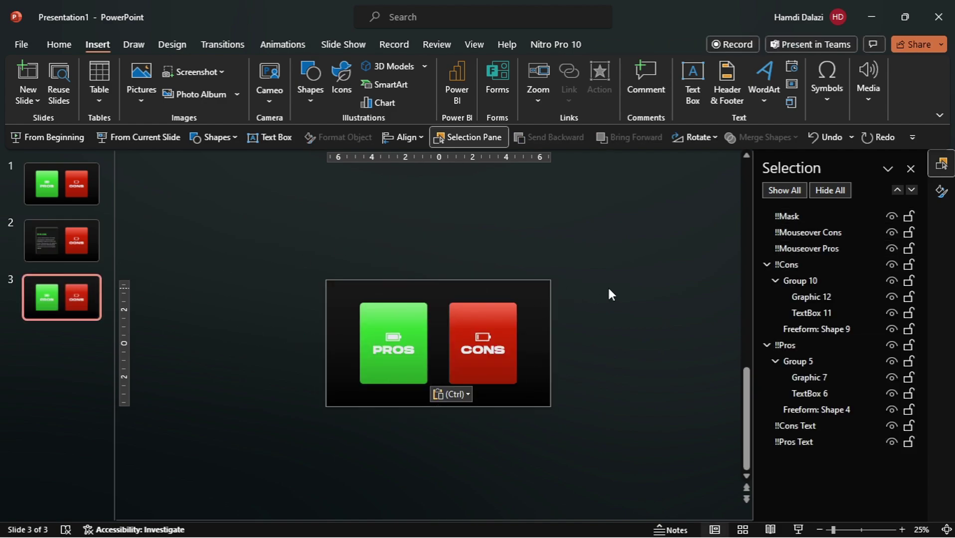
left_click(822, 233)
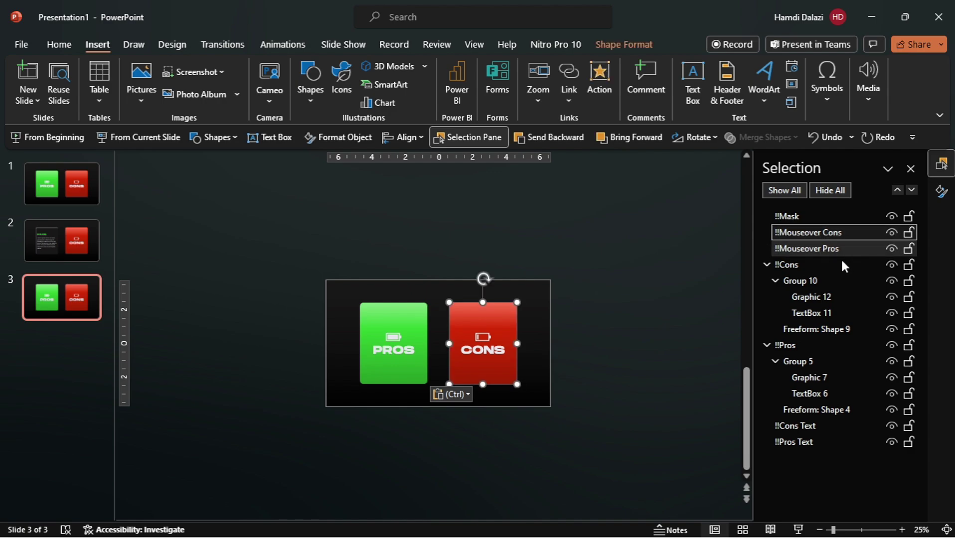
left_click(792, 266, "ctrl")
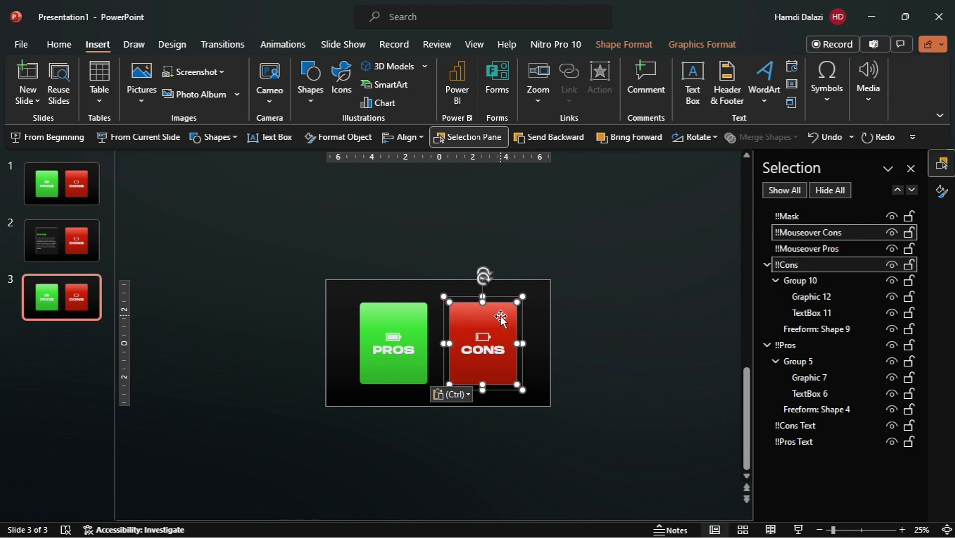
left_click_drag(500, 317, 501, 213)
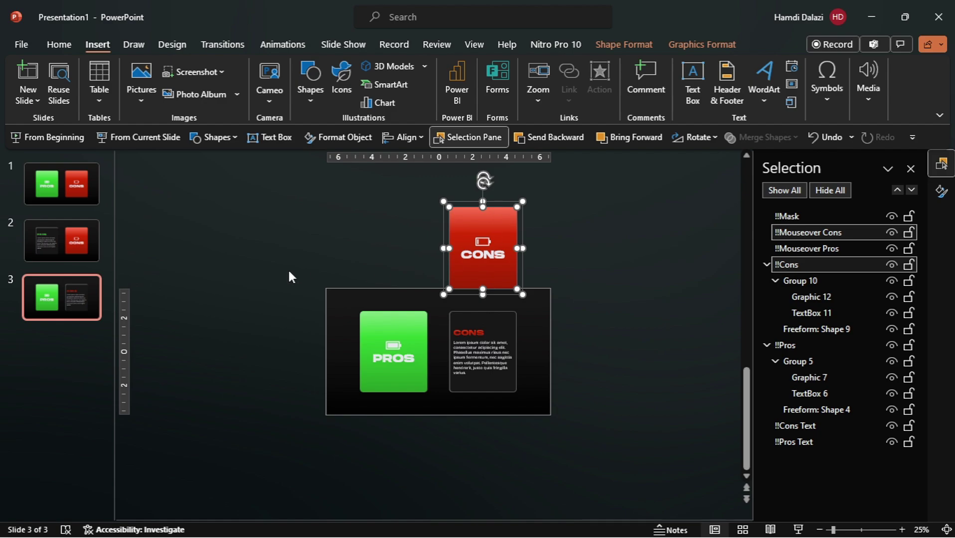
Select all three slides, apply Morph, and set the duration to 01.40
left_click(71, 188, "shift")
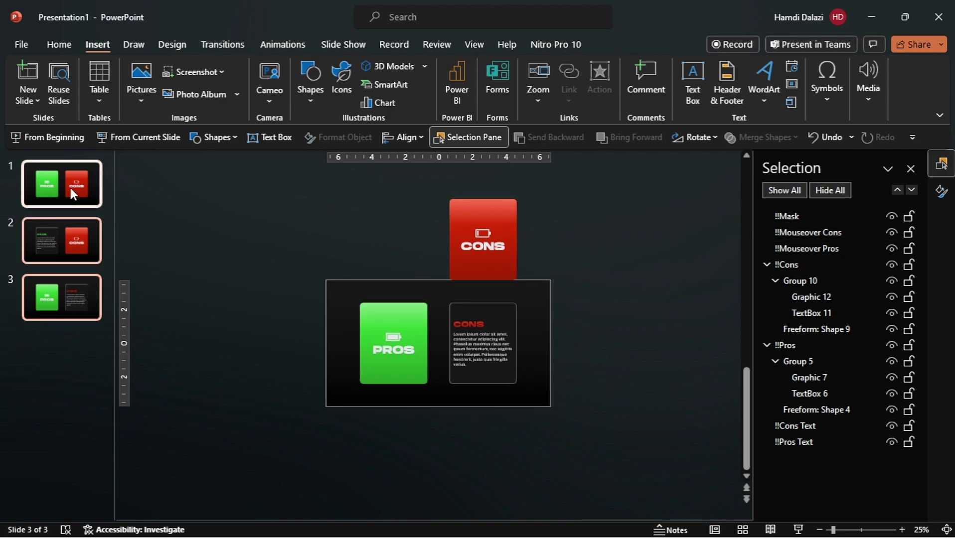
left_click(236, 45)
left_click(163, 83)
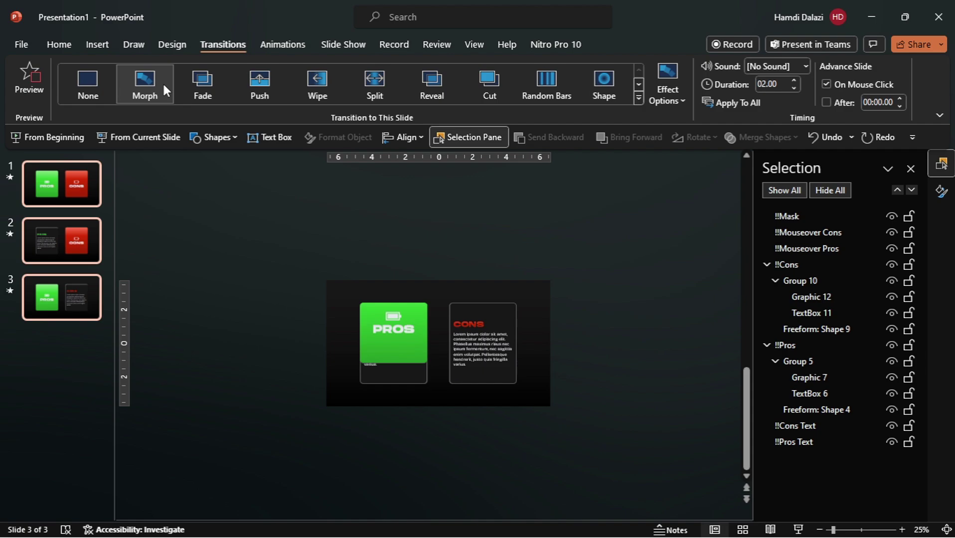
double_click(772, 84)
type("0")
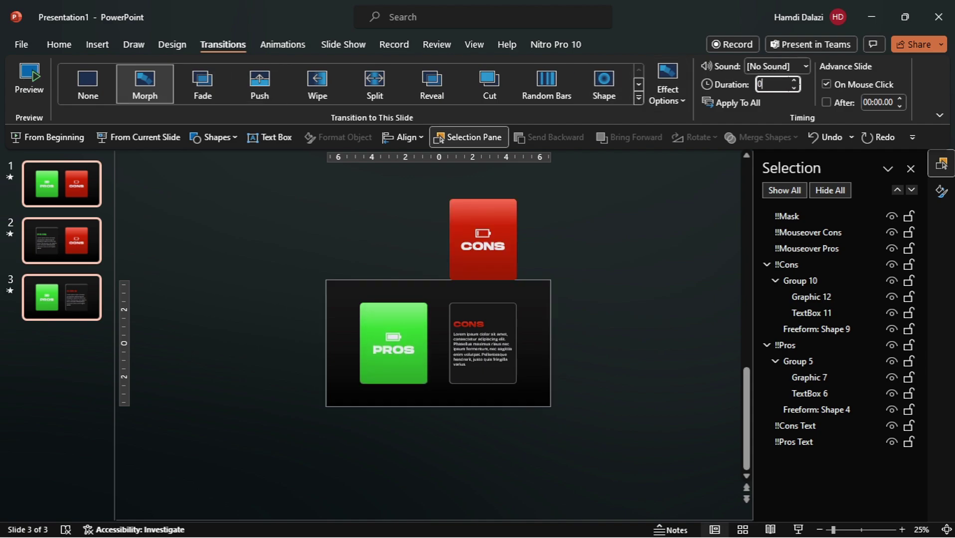
key("Return")
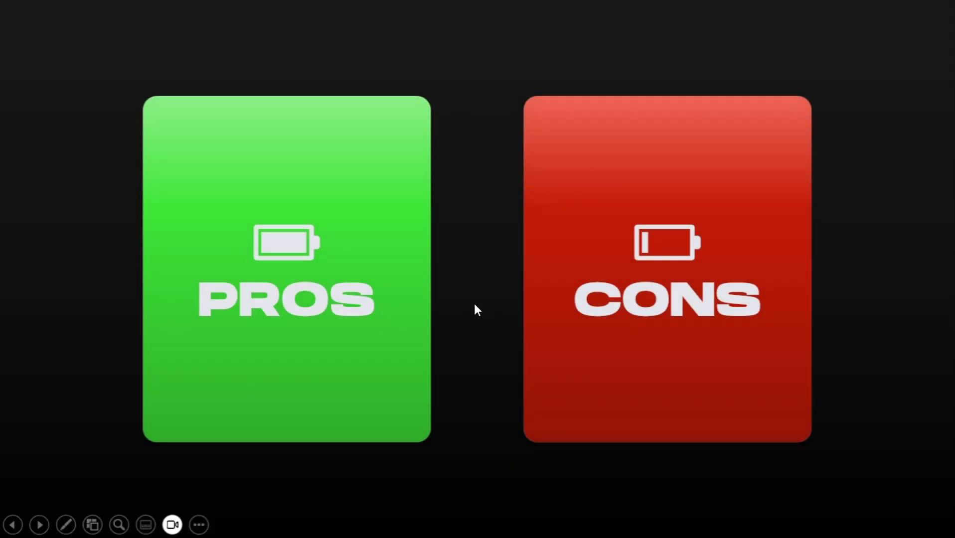
In the slideshow, reveal the PROS text, flip the CONS card back to red, then exit
left_click(419, 300)
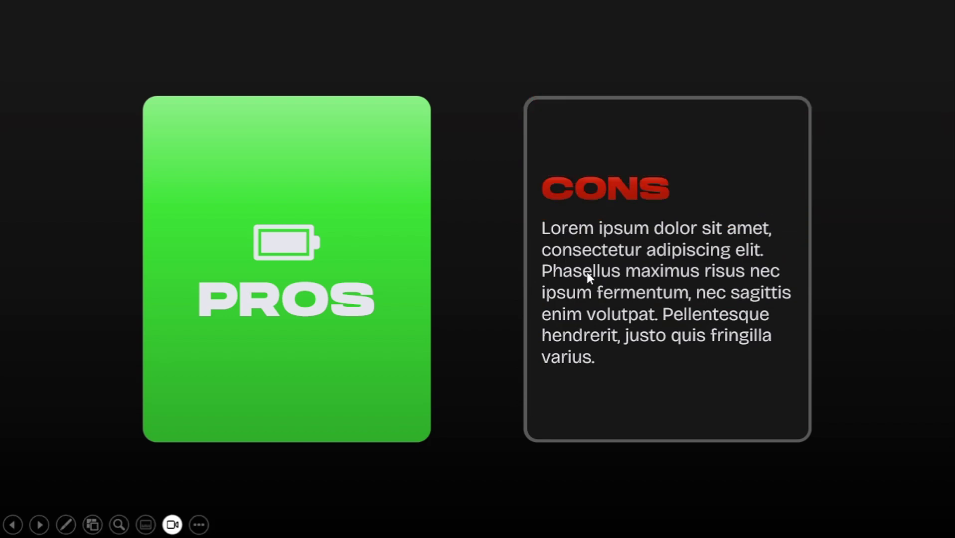
left_click(470, 293)
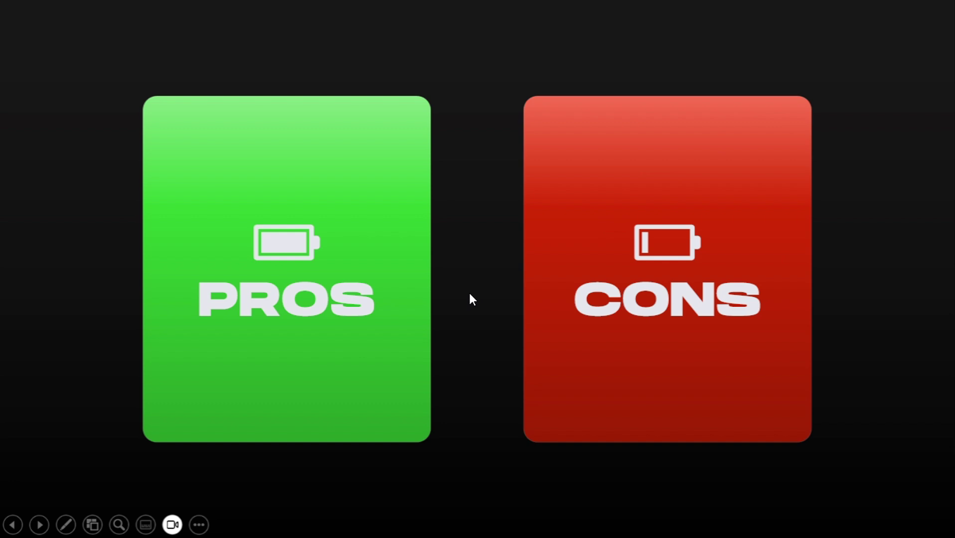
key("Escape")
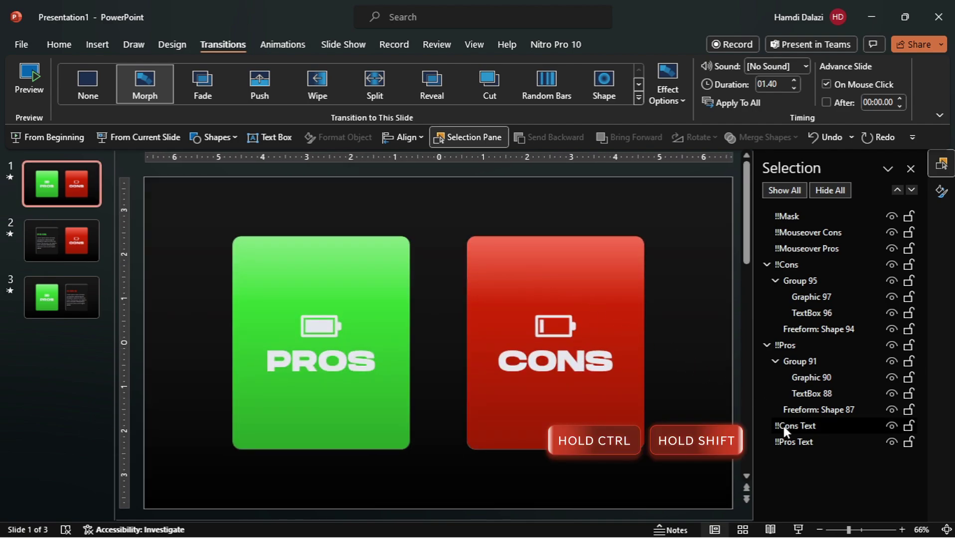
Set the text fill of !!Cons Text and !!Pros Text on slide 1 to No Fill
left_click(783, 427)
left_click(785, 442, "ctrl")
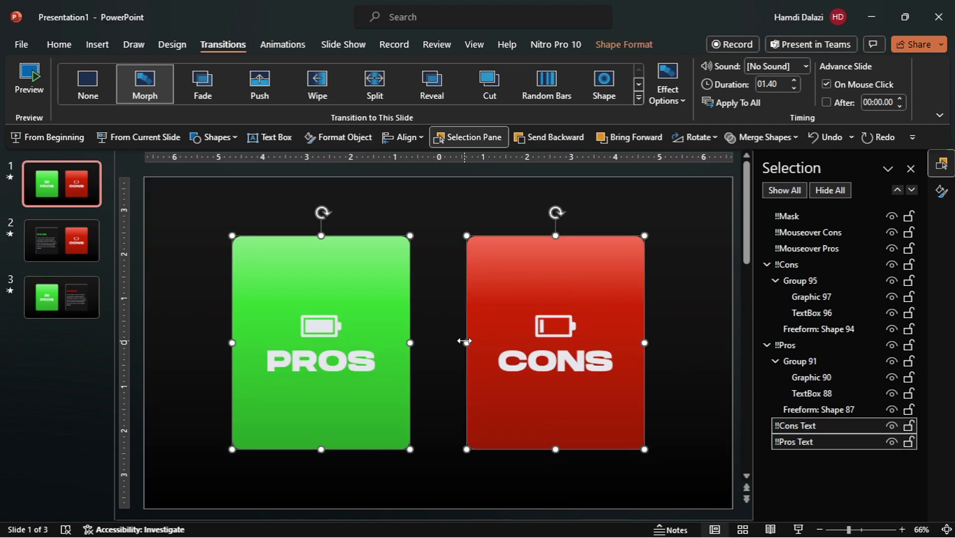
left_click(623, 44)
left_click(599, 65)
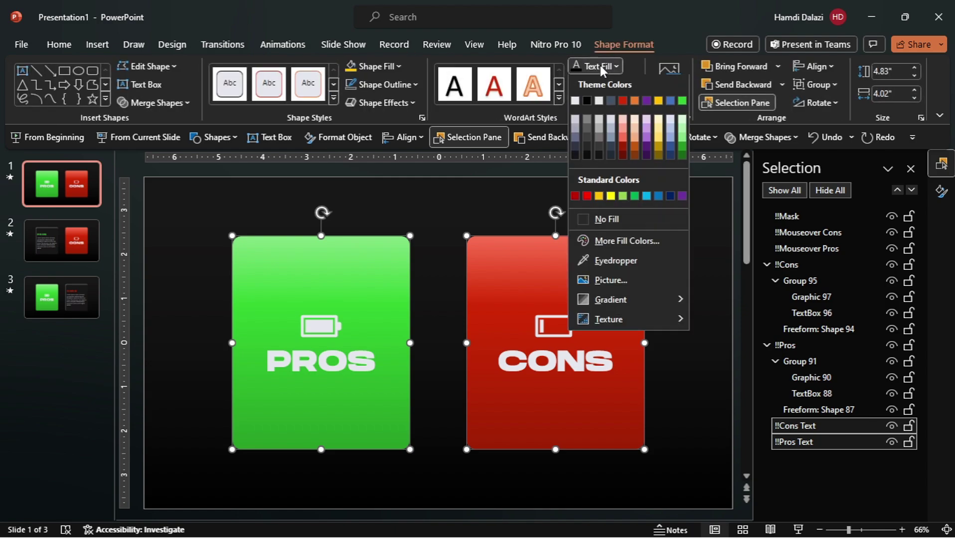
left_click(604, 222)
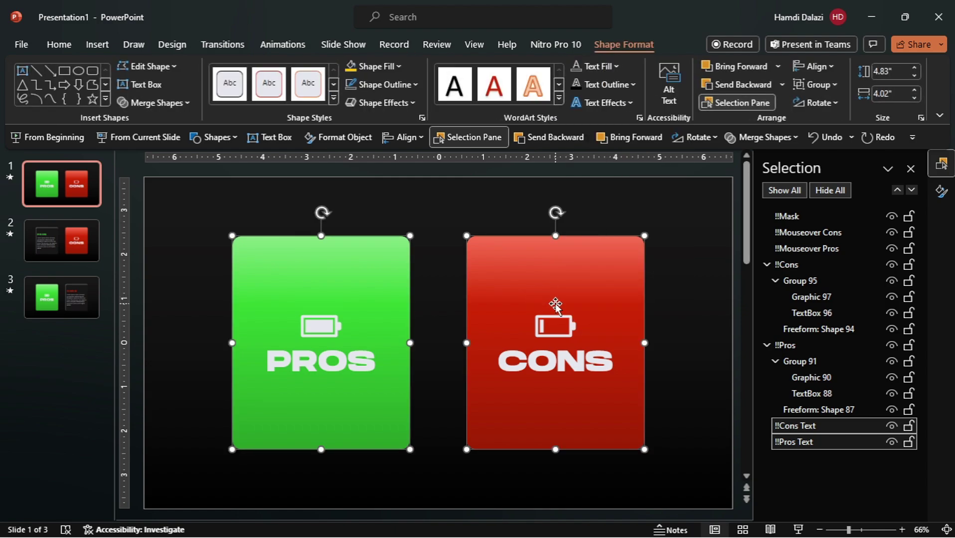
Select the Cons Text shape on slide 2, then the Pros Text shape on slide 3
left_click(87, 255)
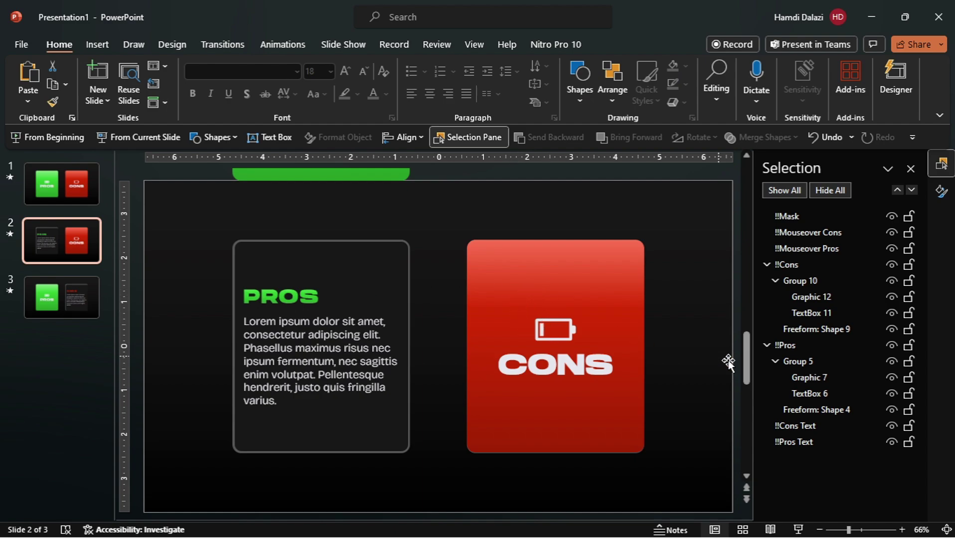
left_click(777, 425)
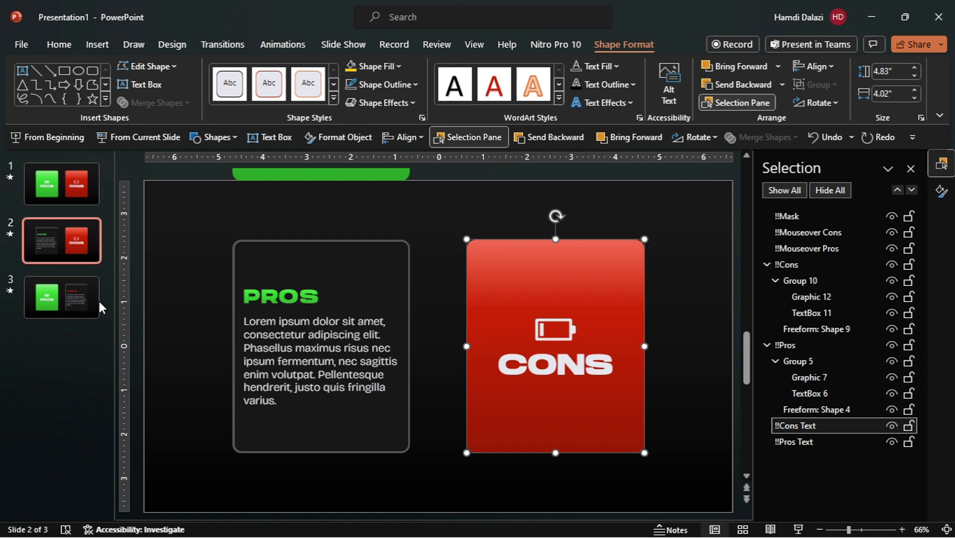
left_click(77, 300)
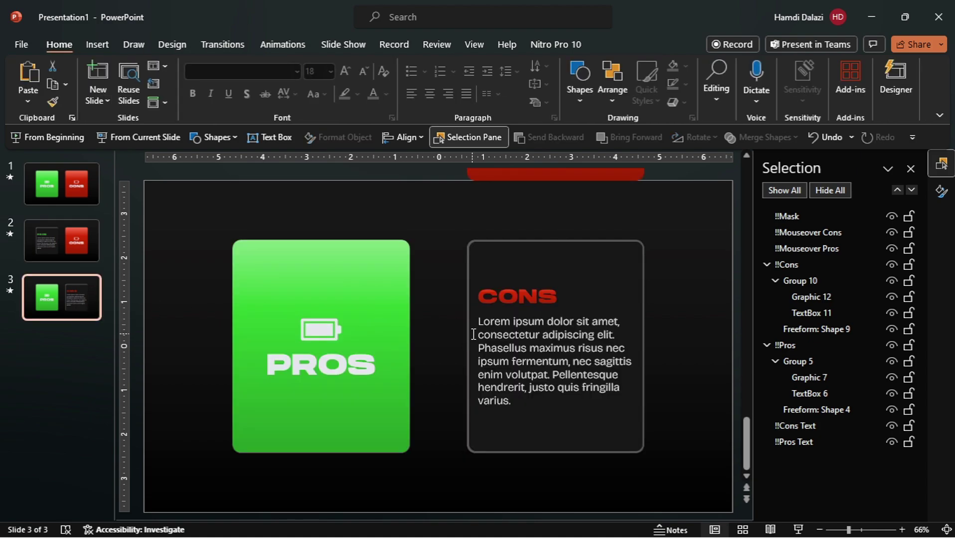
left_click(795, 441)
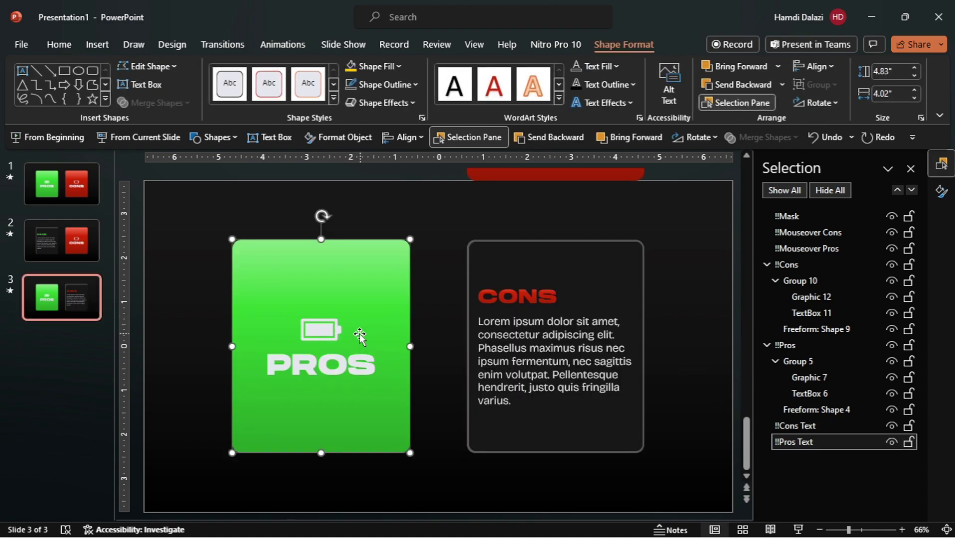
Append 'Lorem ipsum' to the CONS text on slide 3 and the PROS text on slide 2
left_click(524, 399)
type("lorem")
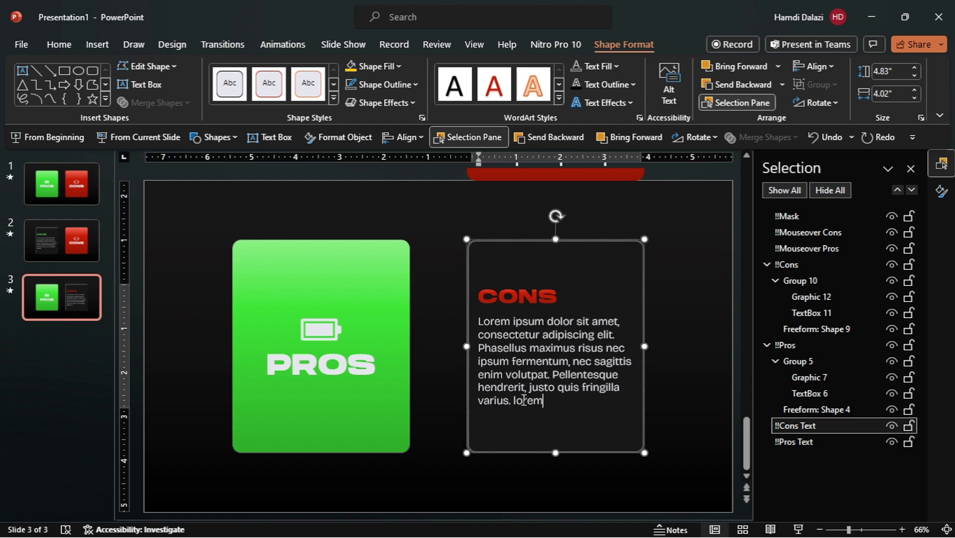
type(" ipsum")
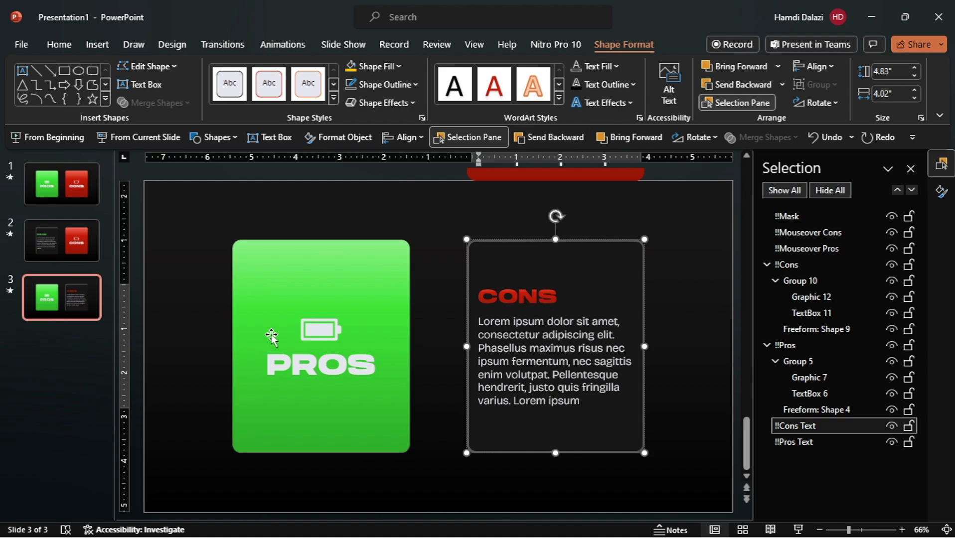
left_click(77, 241)
left_click(290, 402)
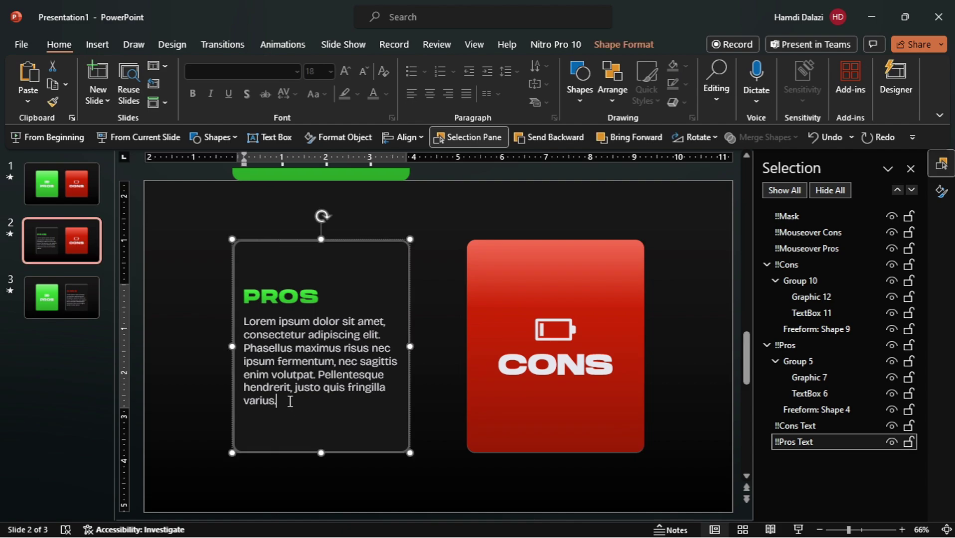
type("Lorem ipsum")
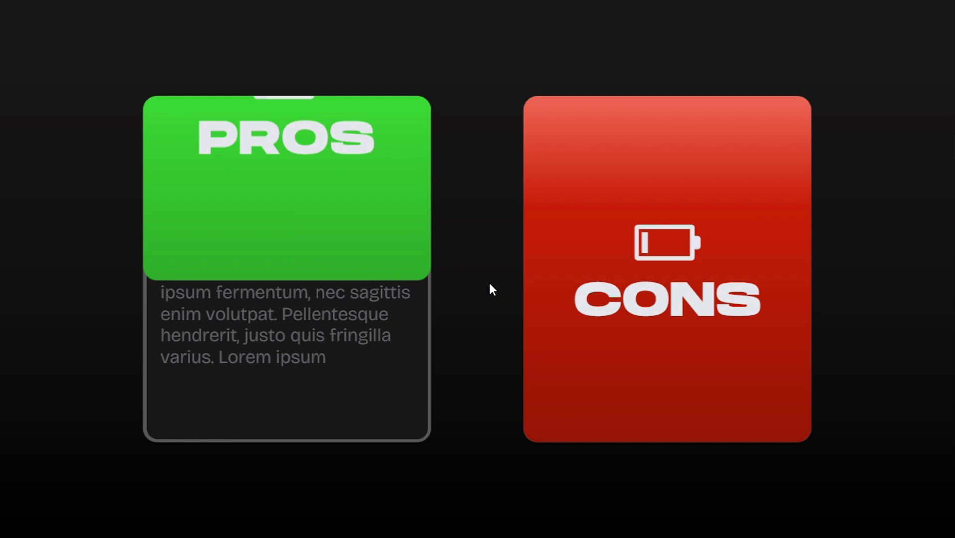
In the slideshow, open the CONS card to show its text, then flip it back to red
left_click(490, 290)
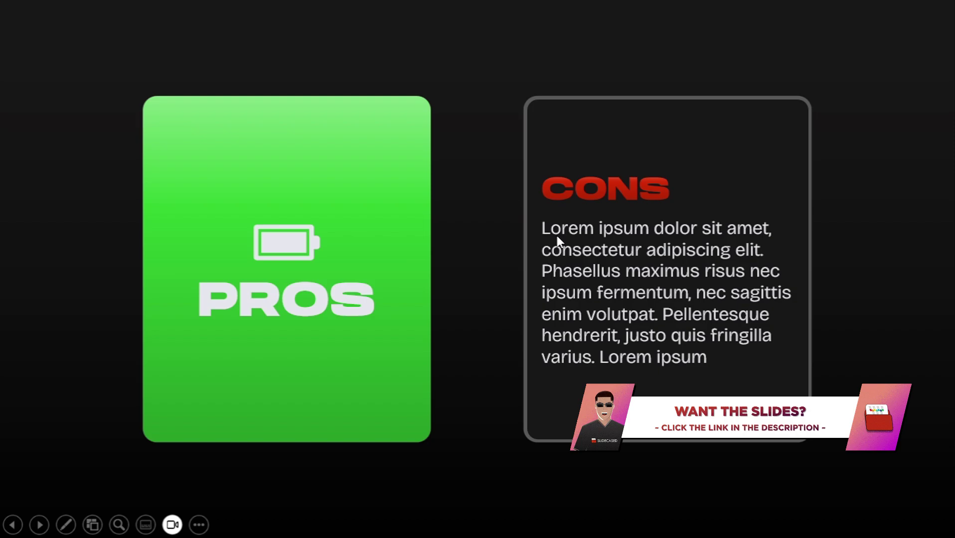
left_click(482, 269)
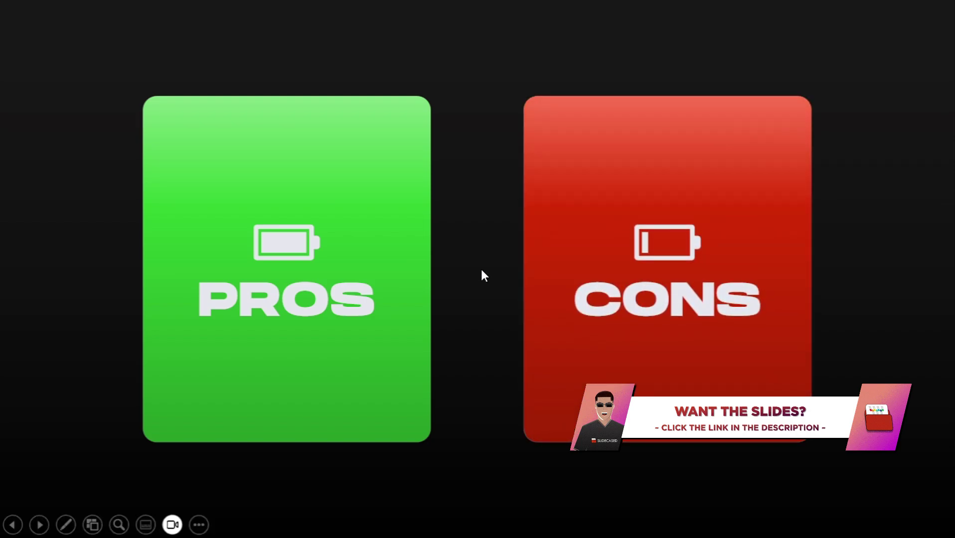